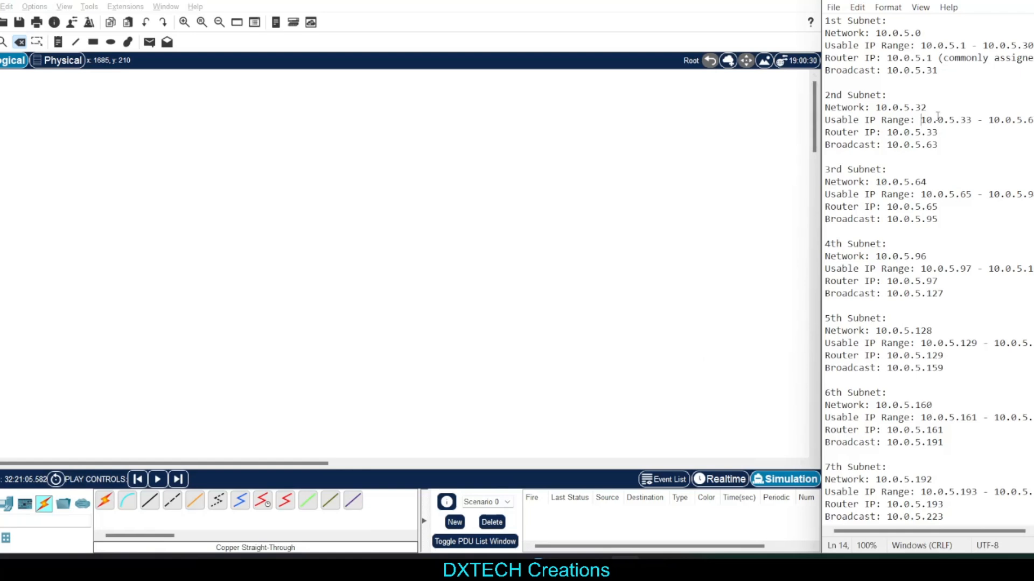
Review the subnet mask and the network, usable range, router and broadcast addresses listed for the subnets in the notes
scroll(937, 116, up, 2)
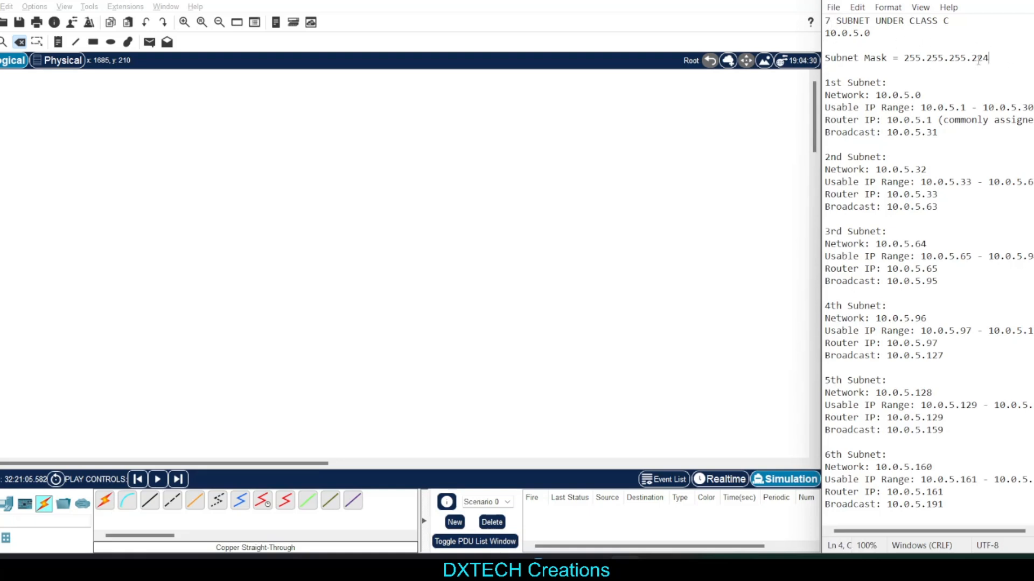
drag(978, 61, 925, 182)
click(915, 132)
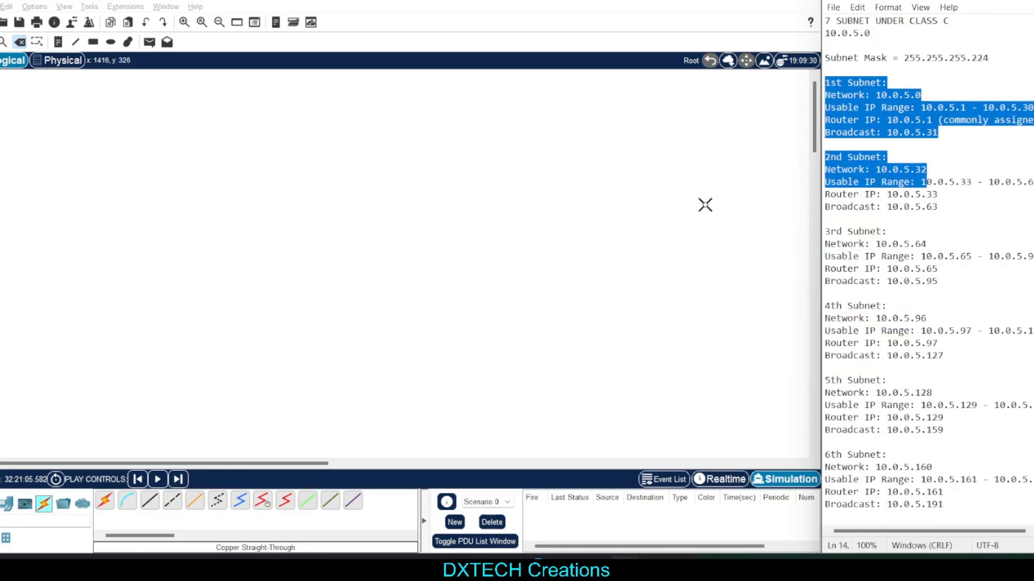
click(947, 135)
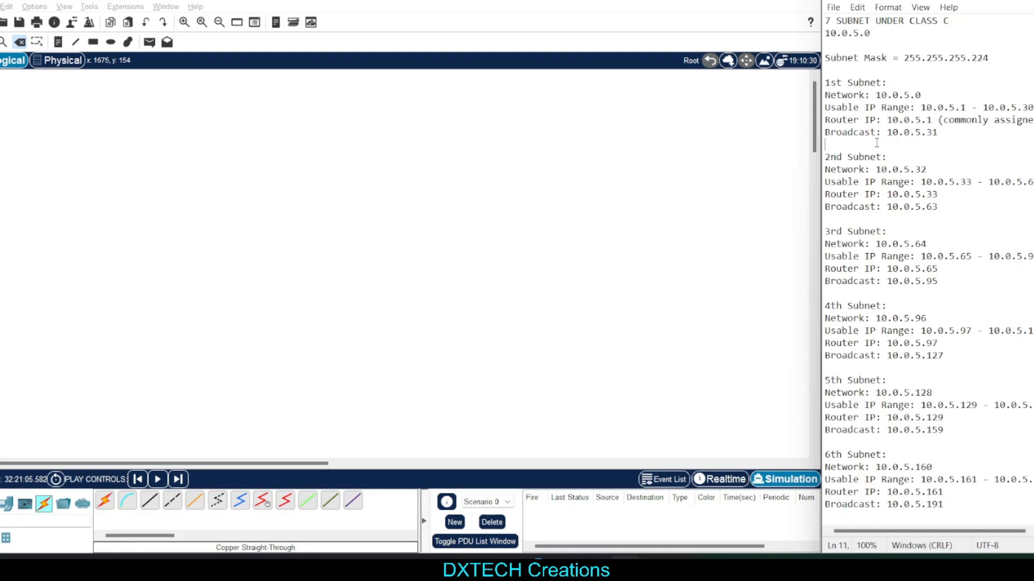
drag(825, 81, 926, 120)
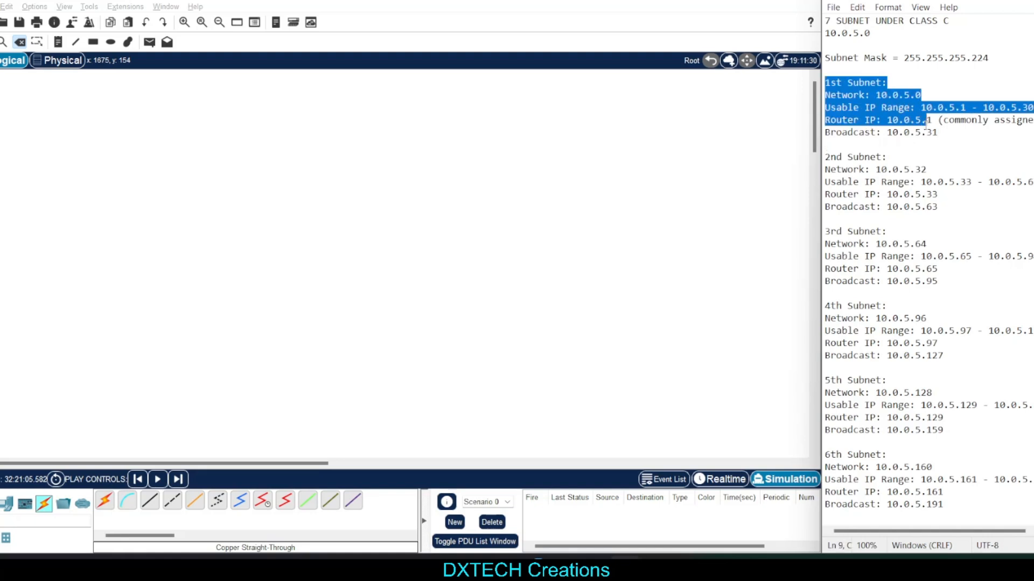
click(926, 169)
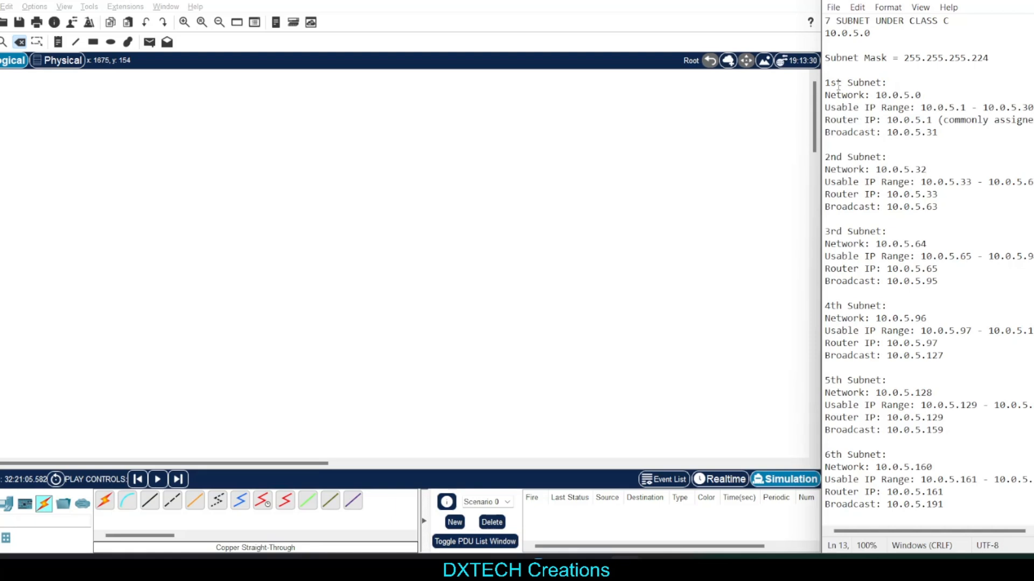
drag(827, 83, 976, 508)
click(975, 508)
Place a PC-PT in the workspace and duplicate it twice
click(6, 503)
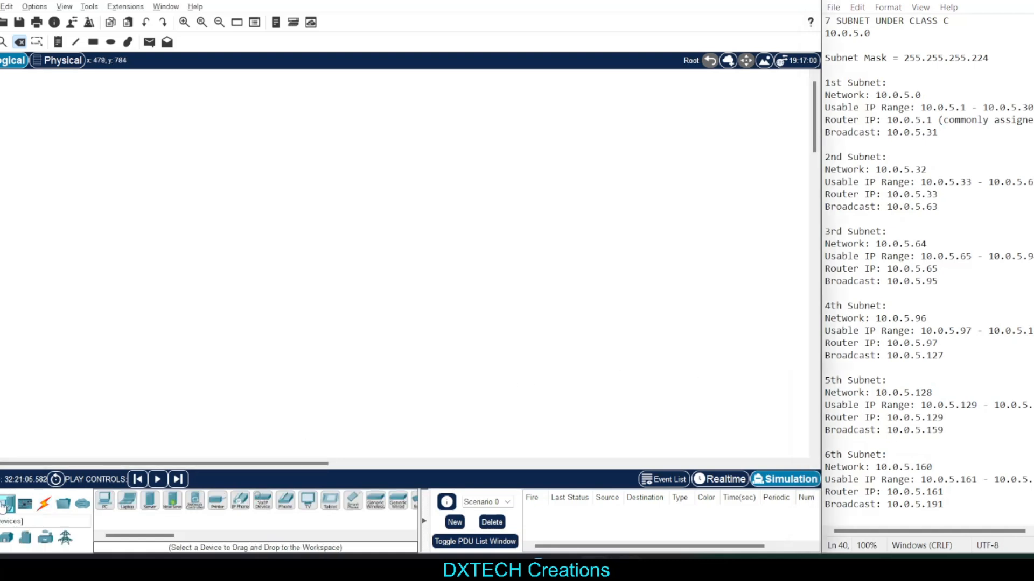
click(105, 500)
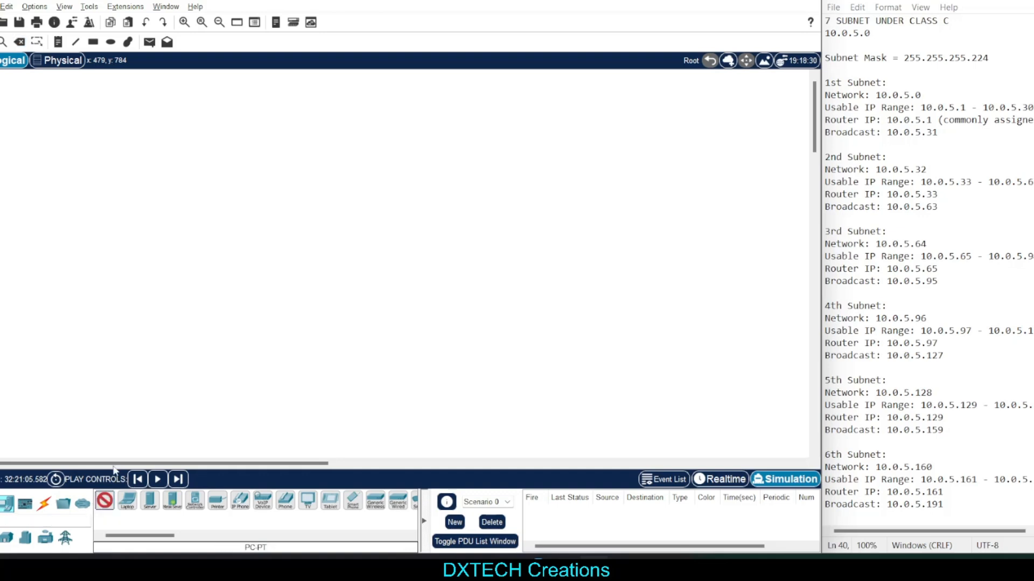
click(63, 210)
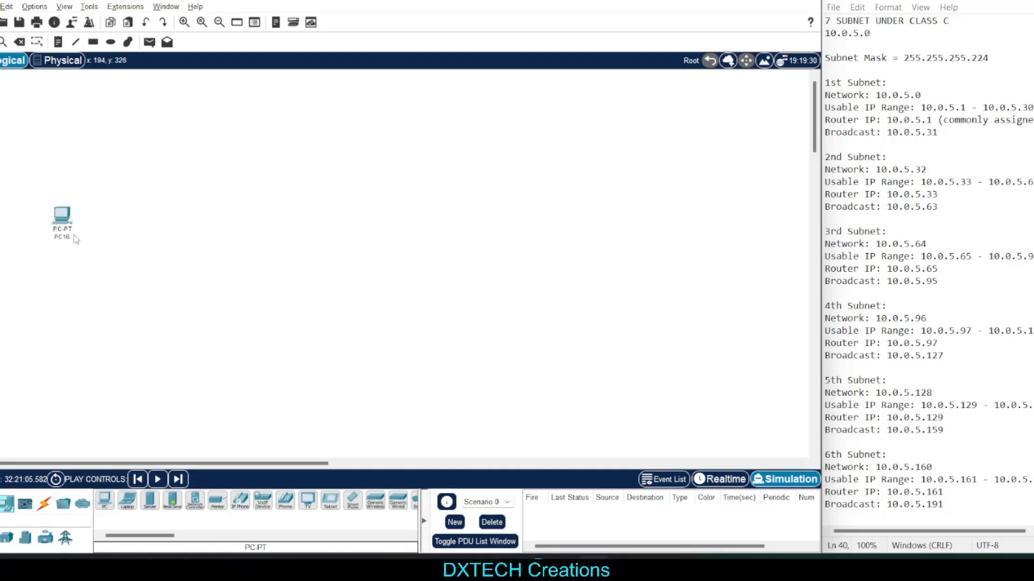
drag(36, 186, 95, 240)
key(ctrl+c)
key(ctrl+v)
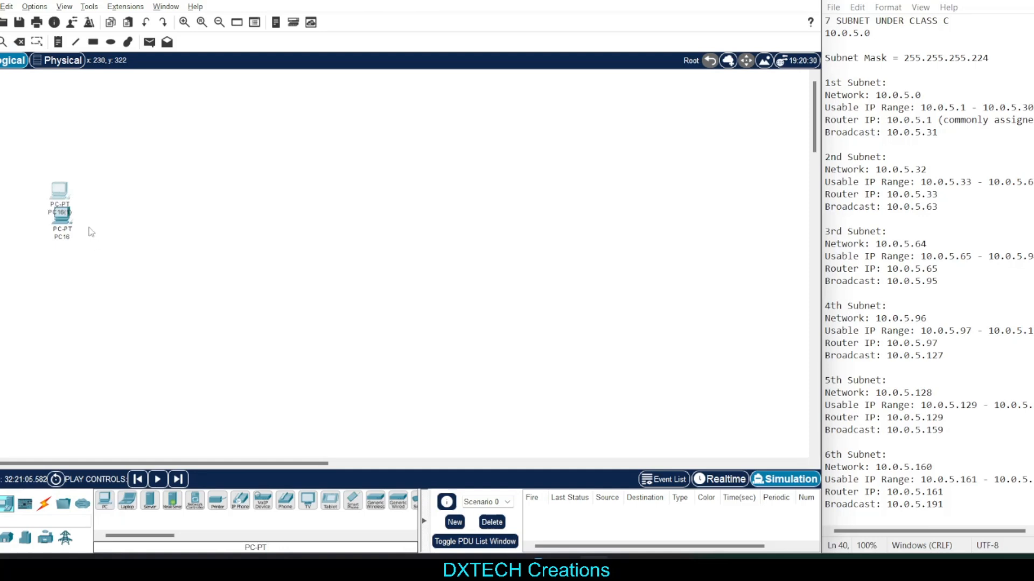
key(ctrl+v)
Arrange the three PCs in a small triangle, with PC16 and PC16(2) side by side above PC16(1)
drag(64, 190, 119, 212)
drag(90, 251, 81, 248)
drag(116, 214, 109, 213)
drag(35, 195, 140, 268)
drag(73, 248, 22, 278)
click(155, 305)
Add a 2960-24TT switch just above the three PCs
click(0, 504)
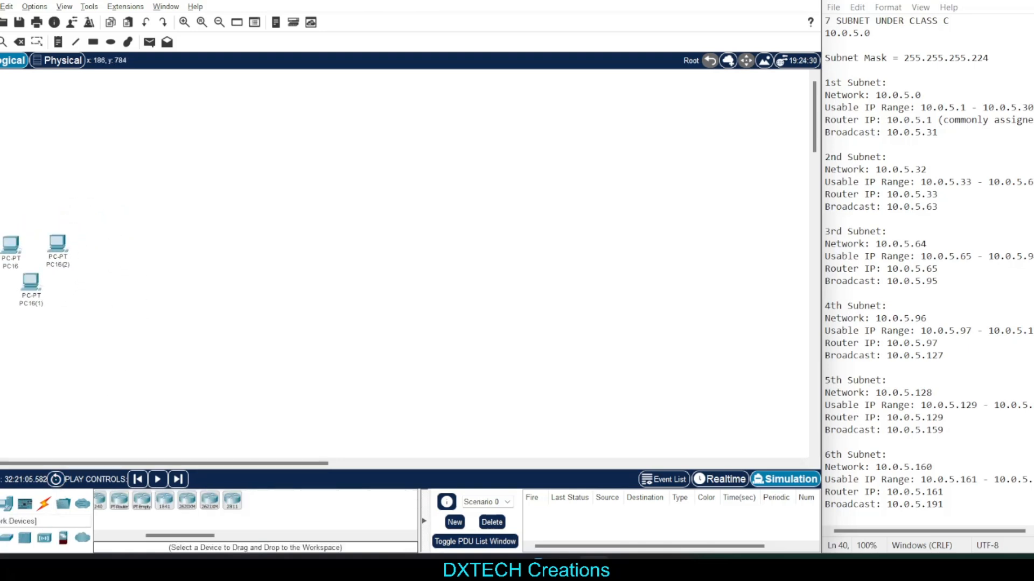
click(7, 539)
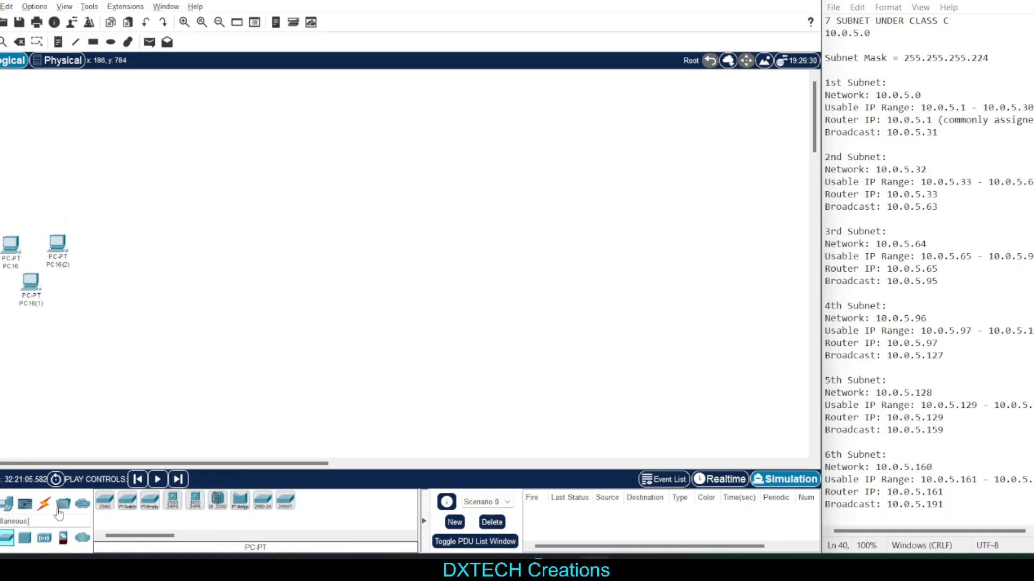
click(6, 506)
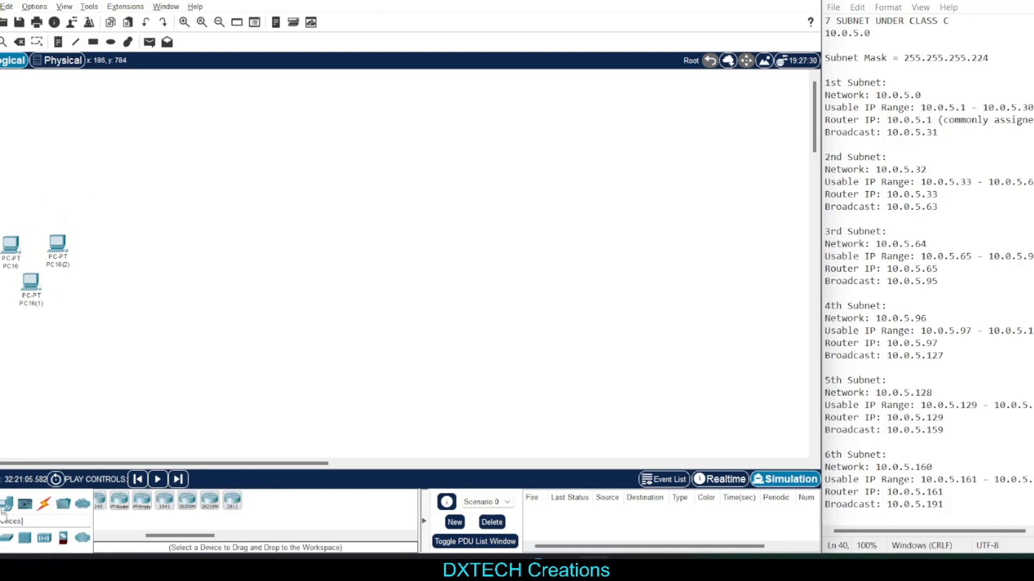
click(6, 537)
drag(105, 500, 37, 211)
Connect PC16 to the switch's FastEthernet0/1 port with a Copper Straight-Through cable
click(44, 504)
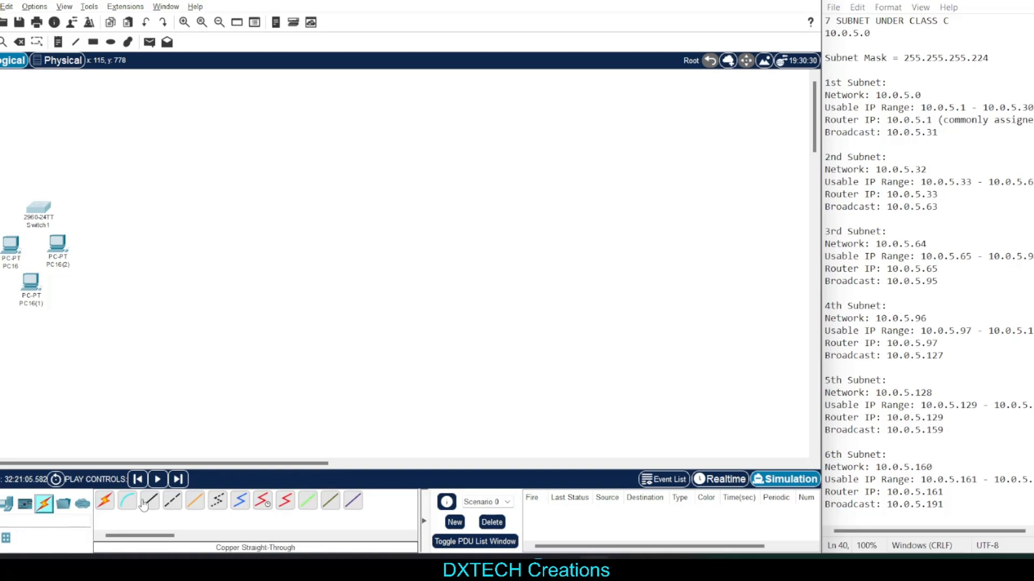
click(150, 501)
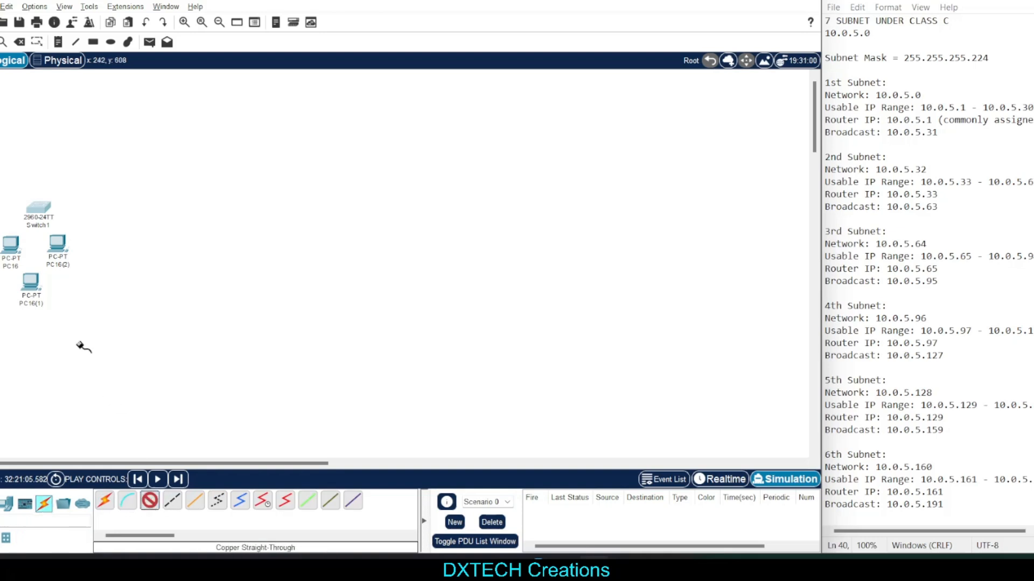
click(11, 248)
click(50, 296)
click(38, 208)
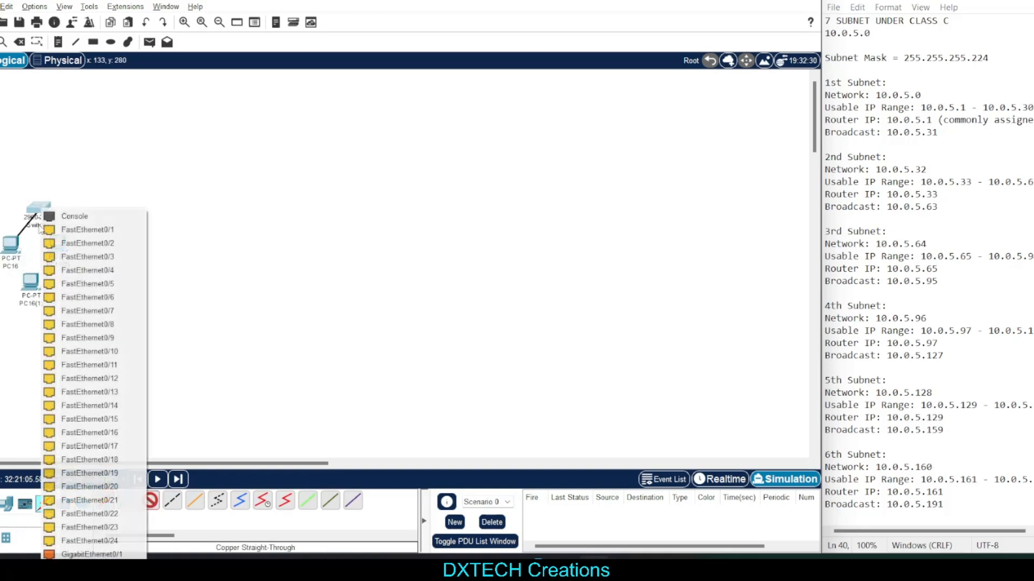
click(90, 240)
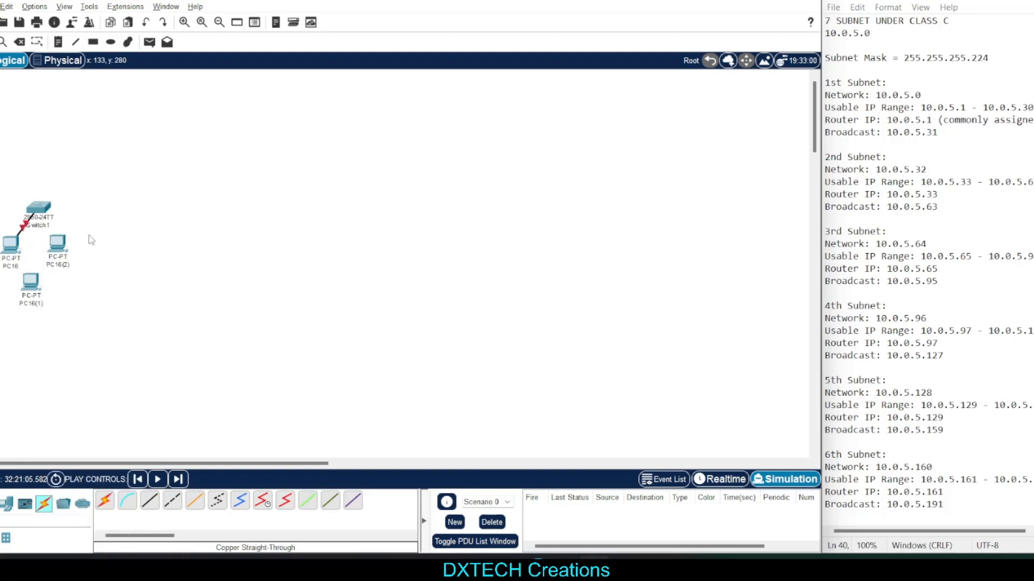
click(195, 500)
click(31, 282)
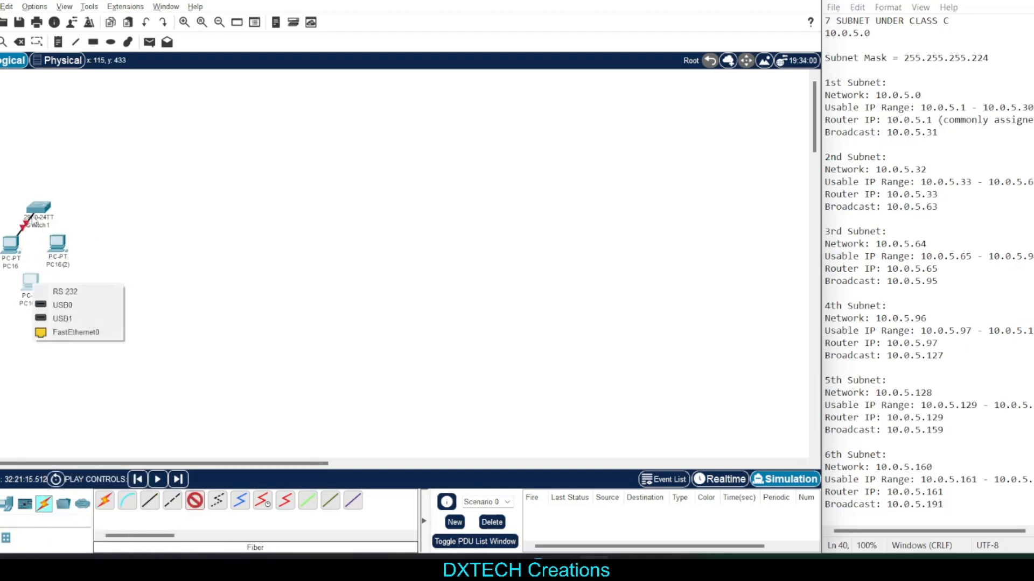
click(74, 333)
click(444, 293)
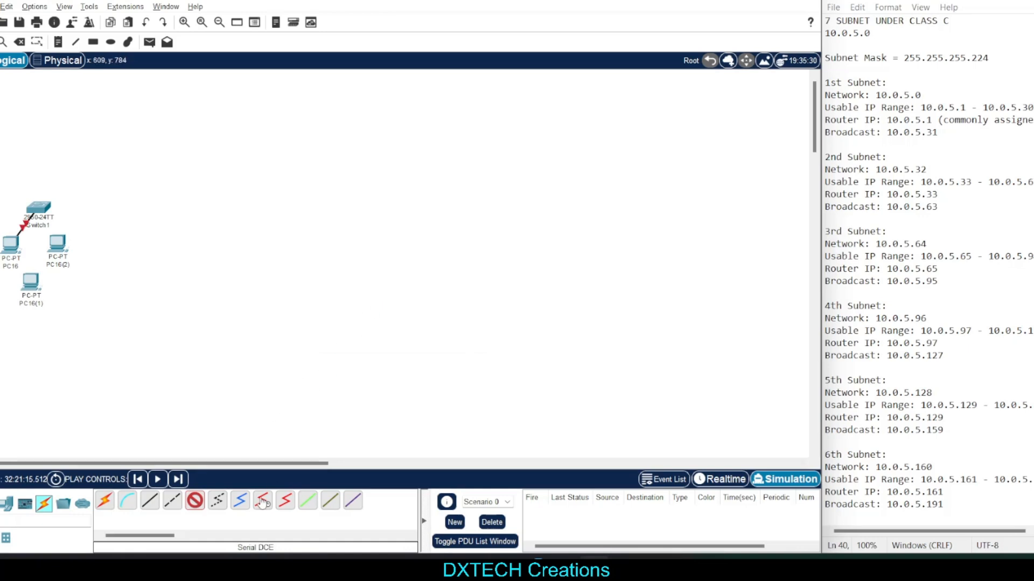
Connect PC16(1)'s FastEthernet0 to the switch's FastEthernet0/2 port with a Copper Straight-Through cable
click(151, 501)
click(31, 282)
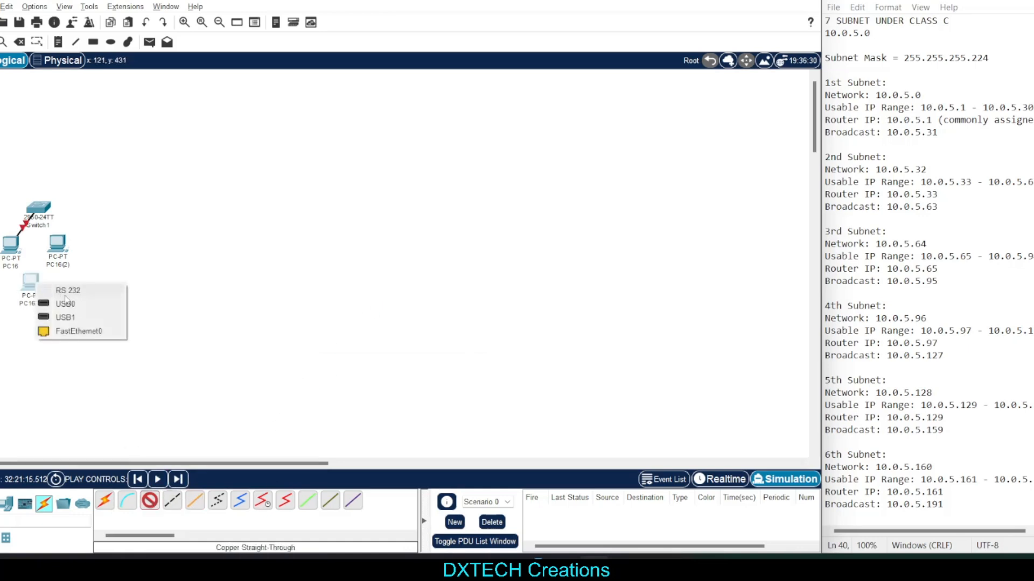
click(90, 332)
click(39, 208)
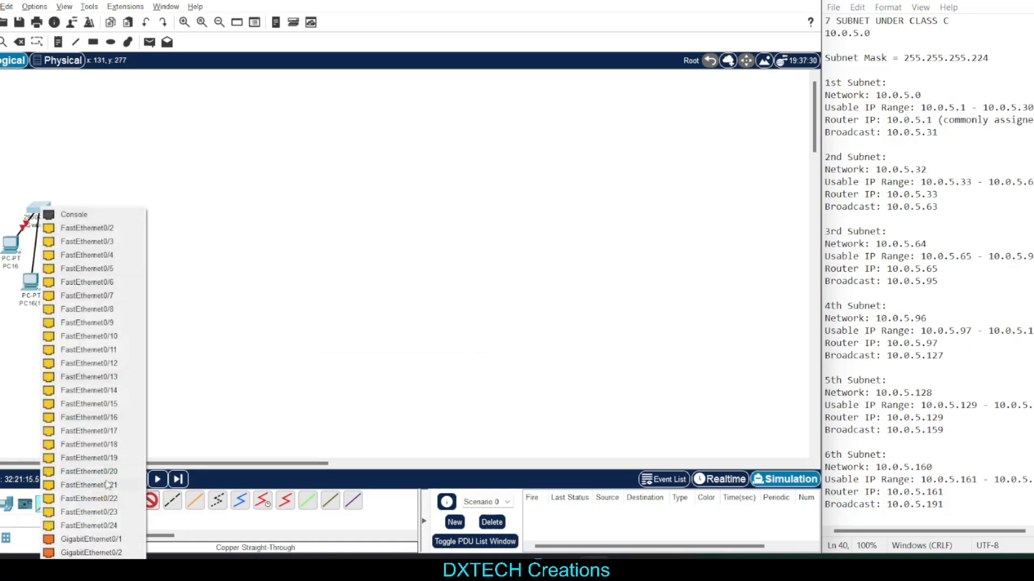
click(78, 230)
Connect PC16(2) to the switch with a Copper Straight-Through cable
click(150, 500)
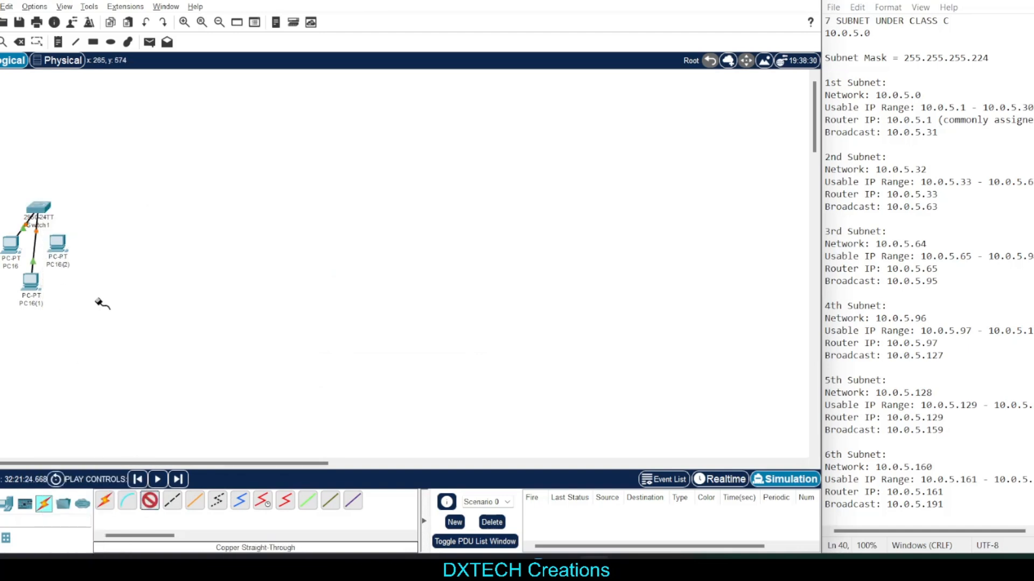
click(59, 244)
click(107, 294)
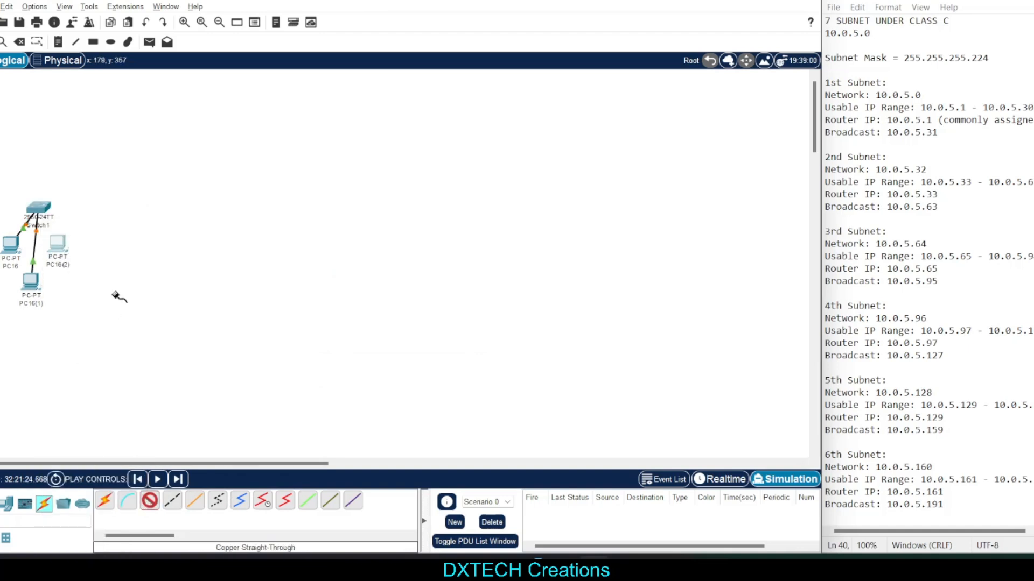
click(41, 208)
click(94, 225)
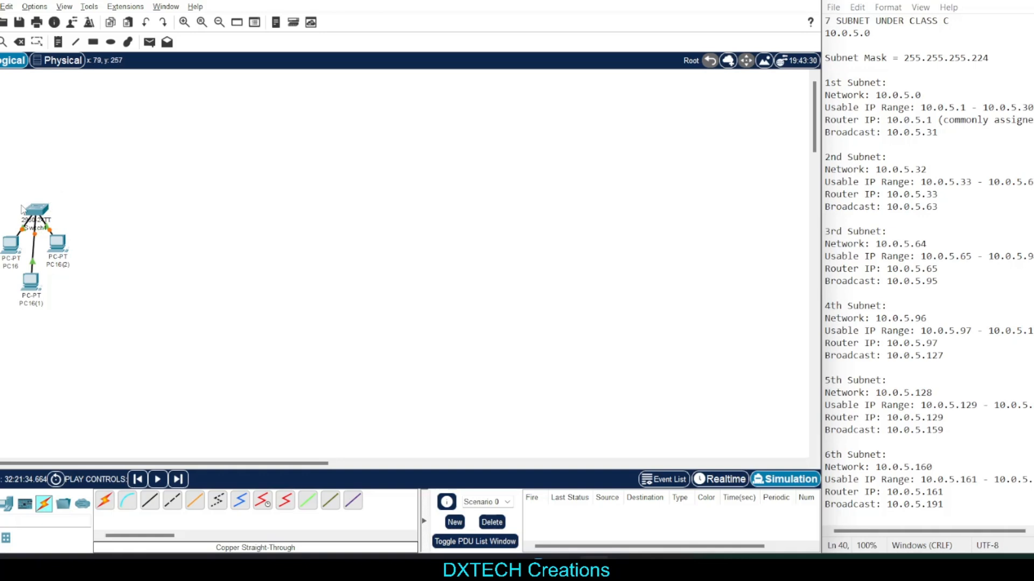
Adjust the switch's position above the PCs and rename it Subnet1
mouse_move(32, 209)
mouse_down()
mouse_move(31, 199)
mouse_move(39, 207)
mouse_up()
click(82, 199)
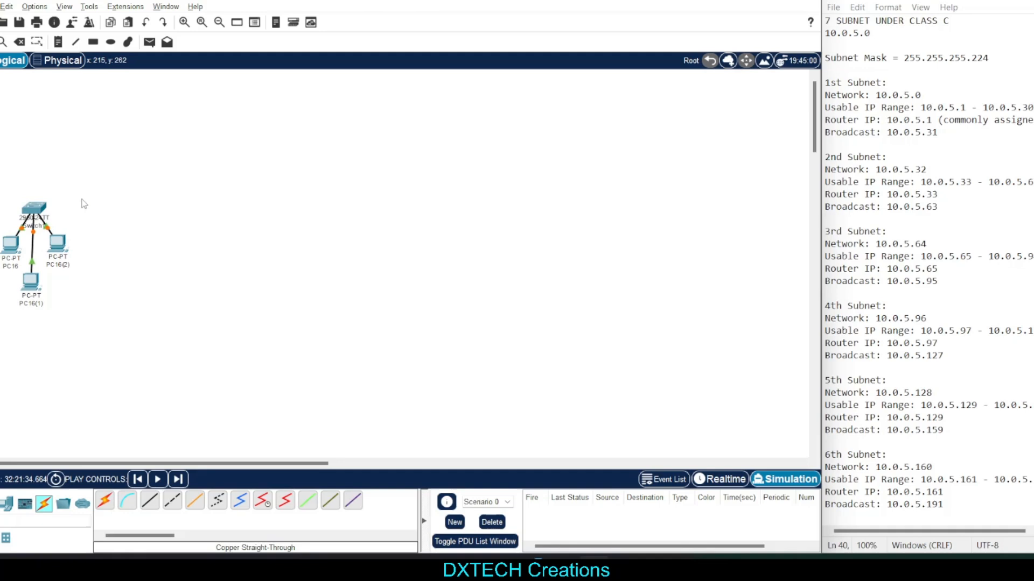
click(34, 226)
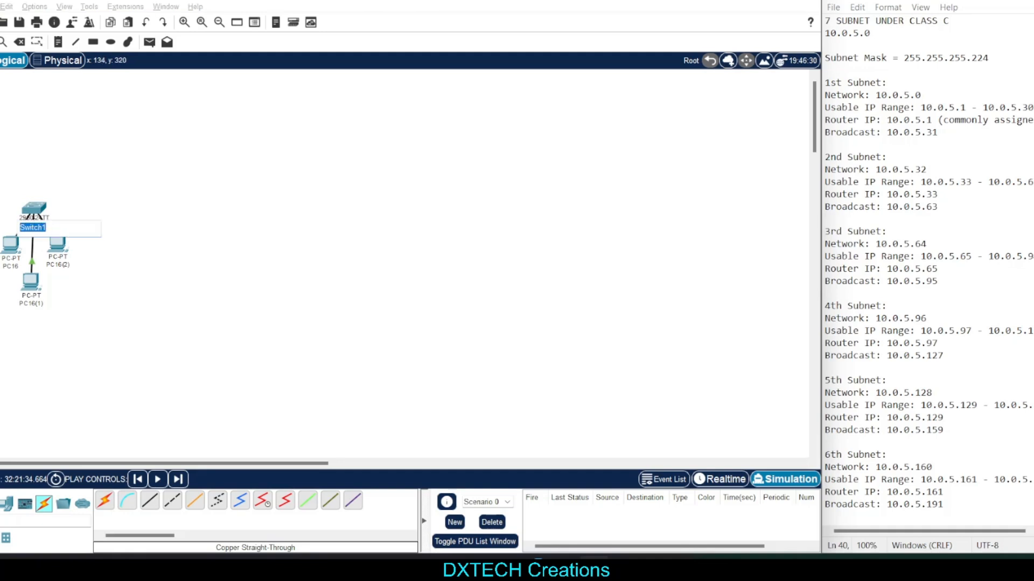
text(Subnet1)
Rename PC16 as PC1_1 and PC16(2) as PC_1
click(15, 267)
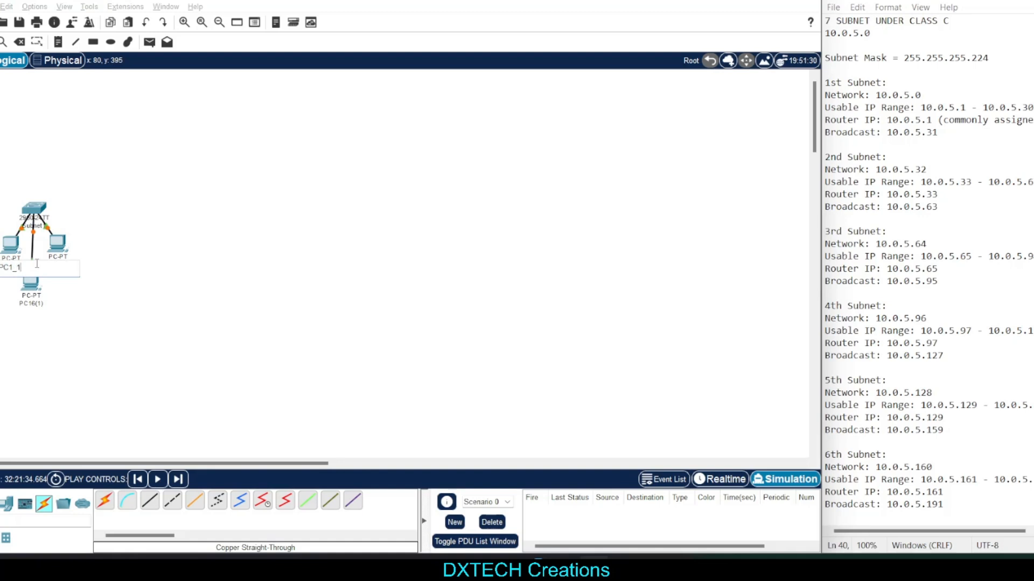
click(135, 234)
click(64, 267)
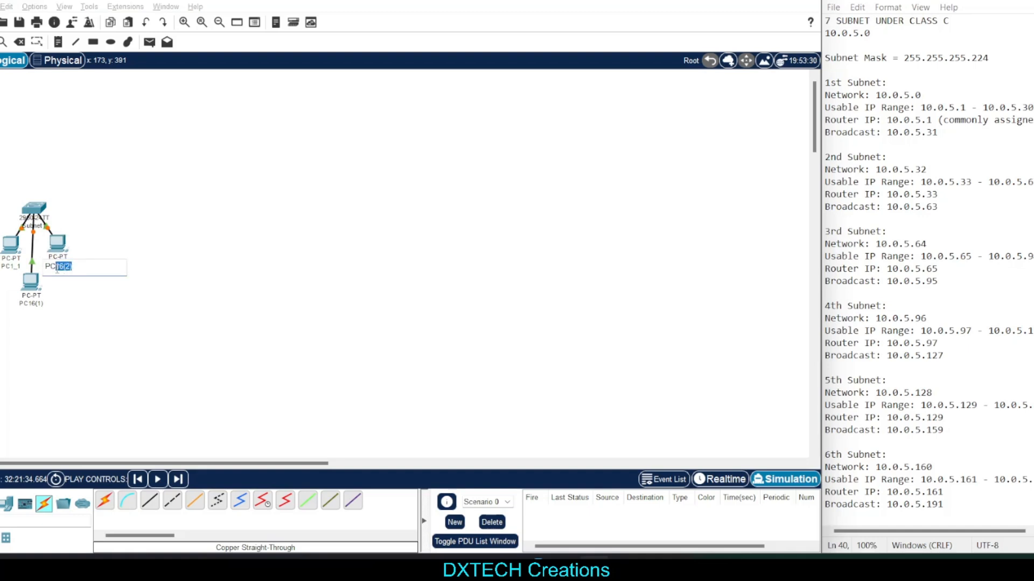
text(_1)
click(75, 311)
Rename PC16(1) as PC2_1
click(35, 304)
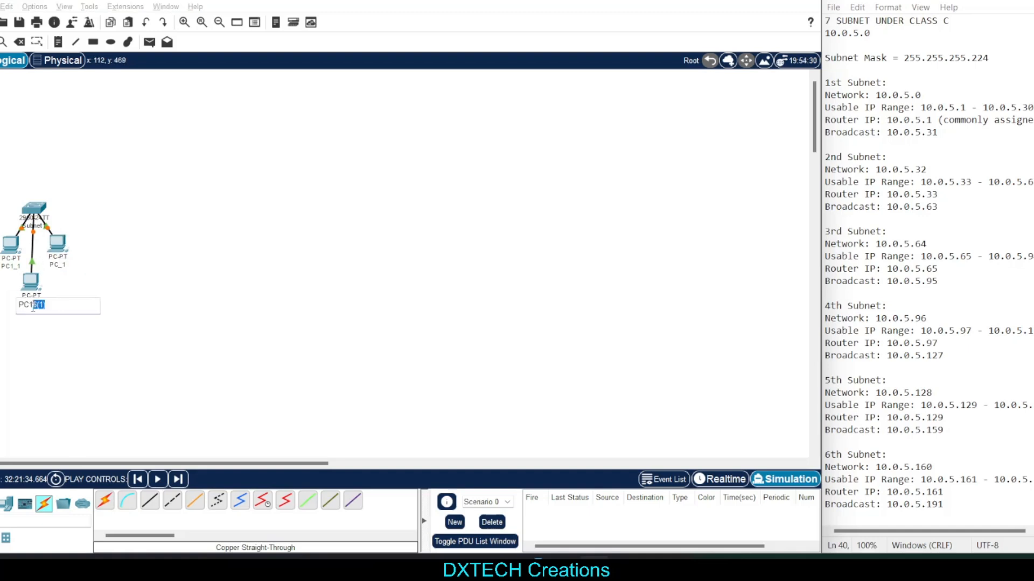
text(_1)
click(31, 306)
text(2)
Correct the name of PC_1 to PC3_1
click(59, 270)
click(59, 269)
click(57, 267)
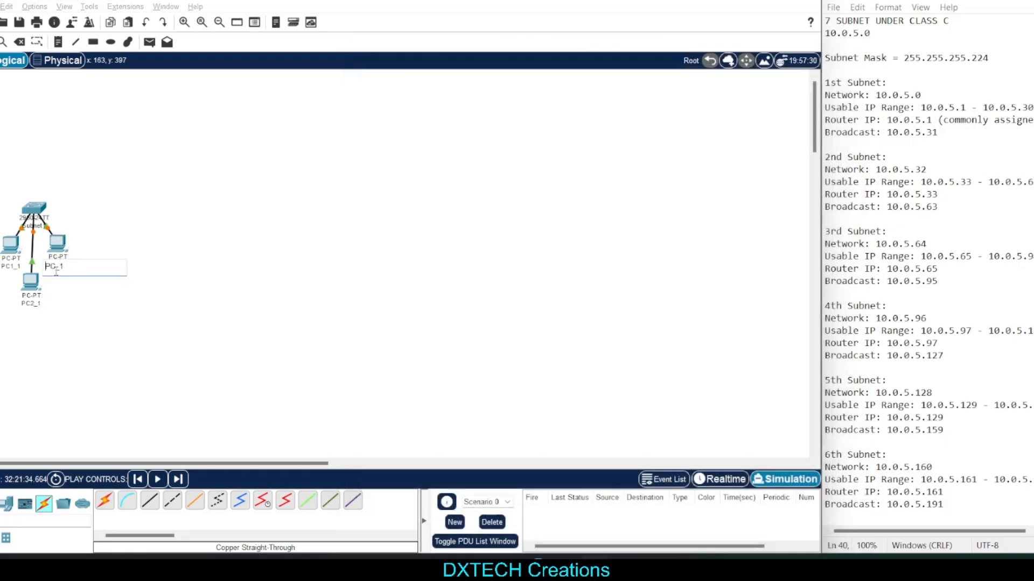
double_click(54, 270)
click(57, 268)
text(3)
click(179, 282)
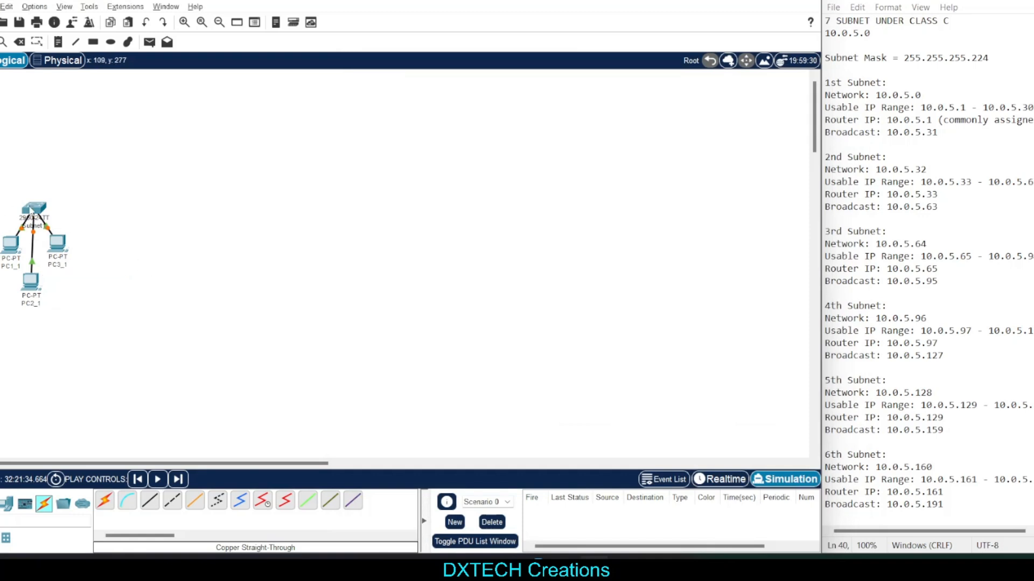
Rearrange the group so the three PCs form a row in order with the Subnet1 switch centred below them
drag(31, 212, 24, 343)
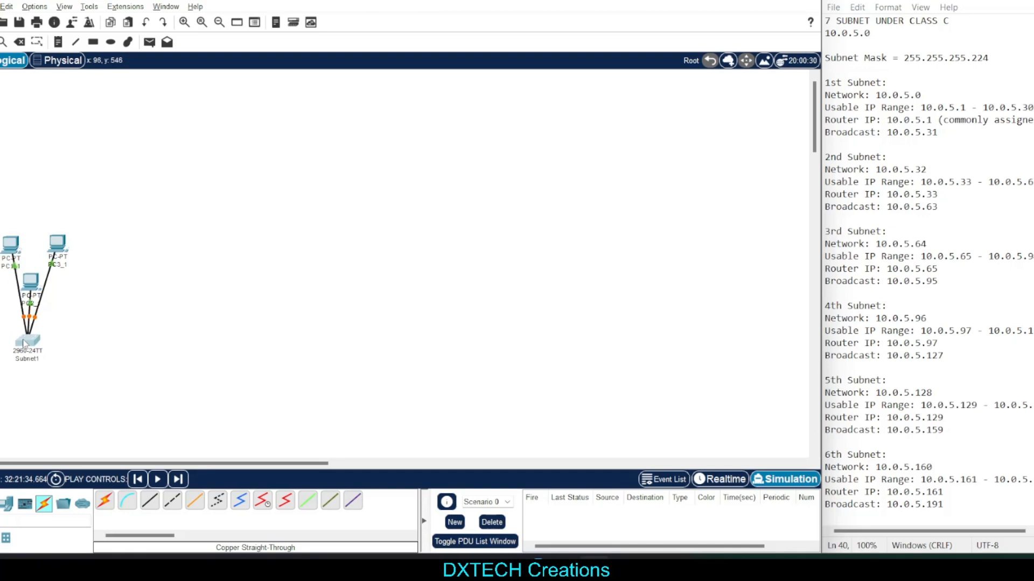
drag(35, 294, 75, 247)
drag(33, 248, 38, 256)
drag(25, 345, 36, 343)
drag(30, 245, 56, 198)
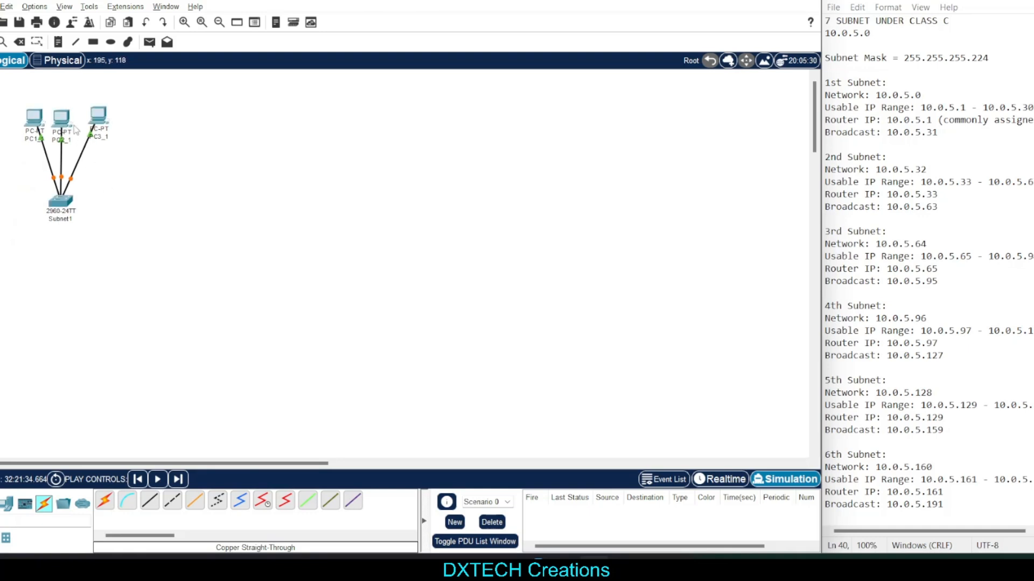
drag(101, 128, 63, 116)
Duplicate the whole Subnet1 group of switch, PCs and cables and place the copy beside the original
drag(0, 99, 93, 225)
key(ctrl+c)
key(ctrl+v)
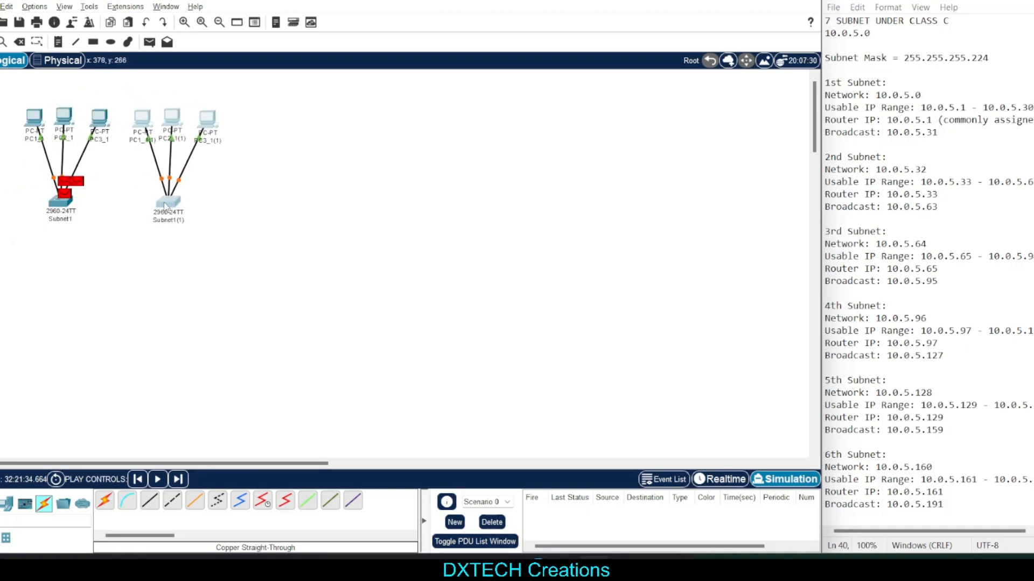
drag(177, 203, 171, 202)
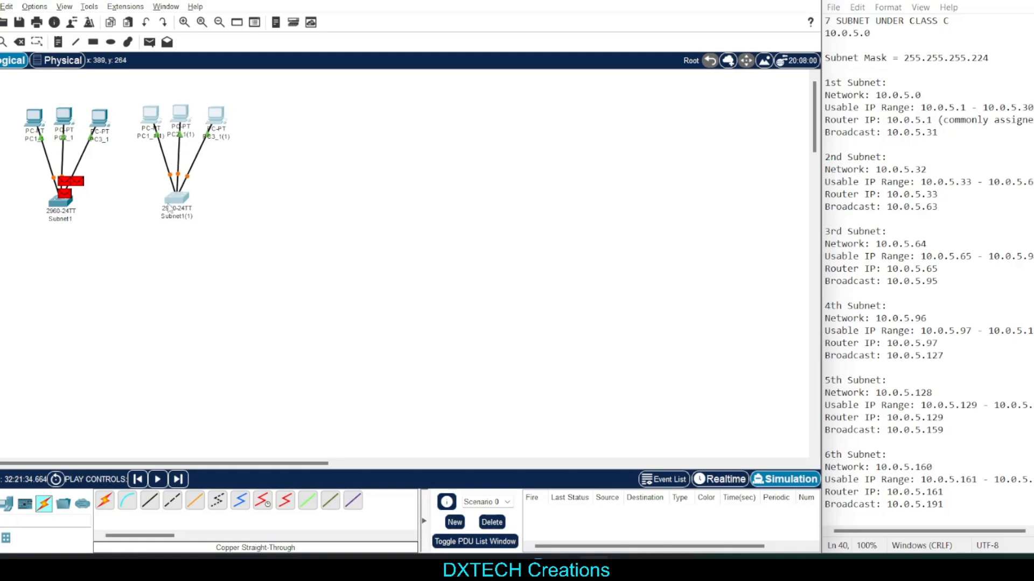
Rename the first PC of the copied group, removing the "(1)" suffix from its name
click(151, 138)
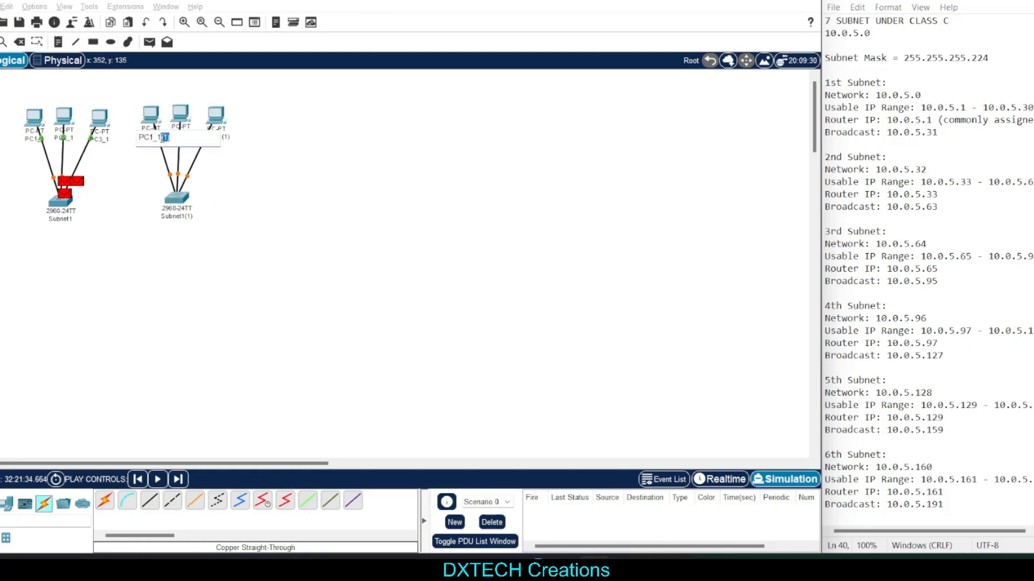
key(BackSpace)
key(Return)
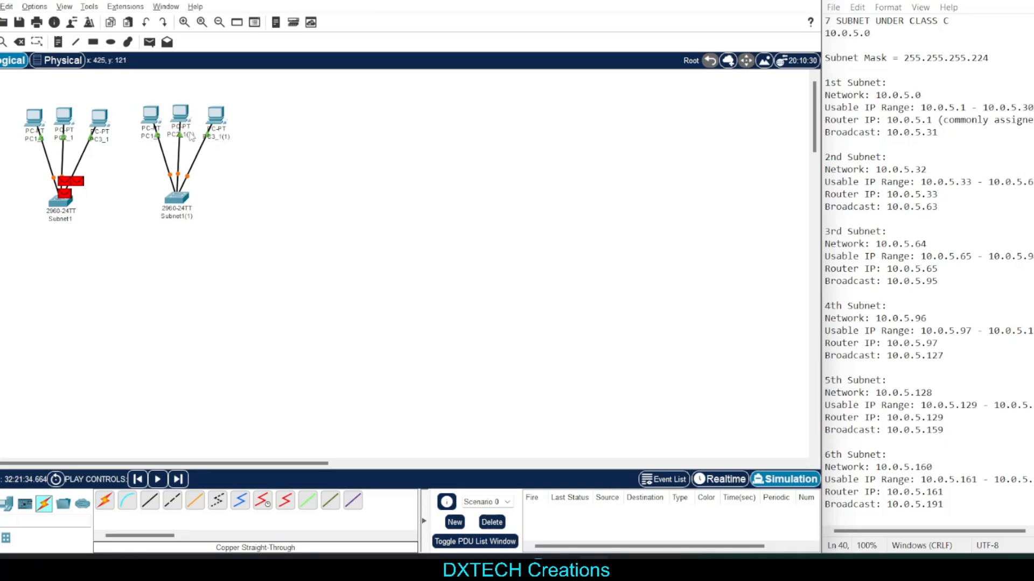
Rename the second and third PCs of the copied group to PC2_2 and PC3_2
click(195, 137)
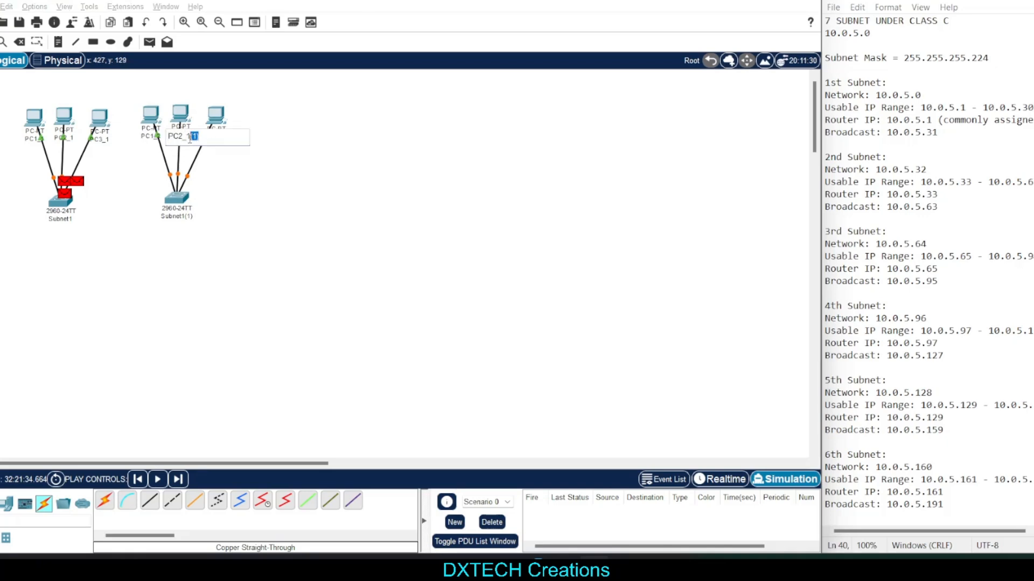
key(Return)
click(222, 129)
key(Escape)
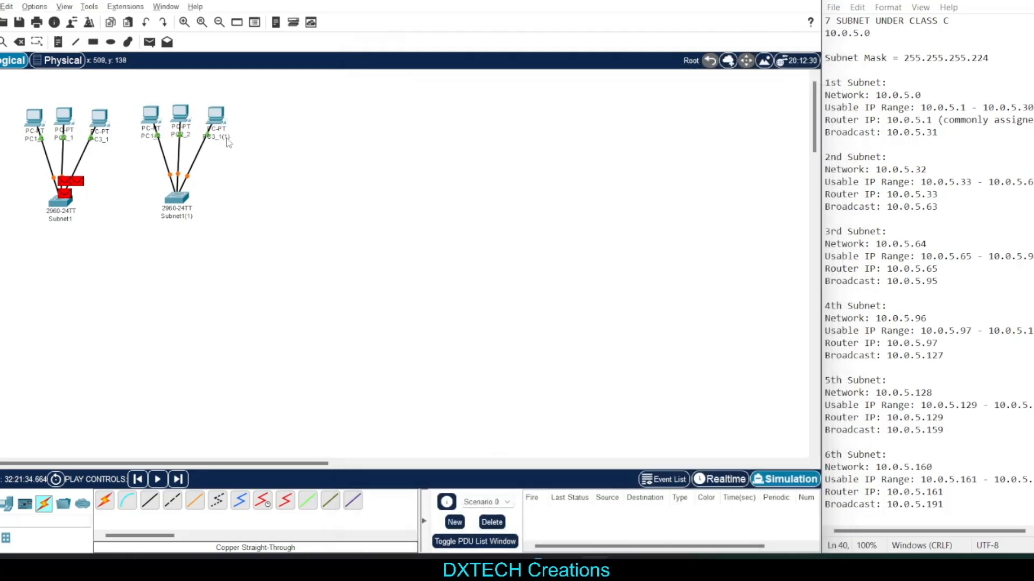
click(235, 141)
drag(243, 141, 227, 138)
text(2)
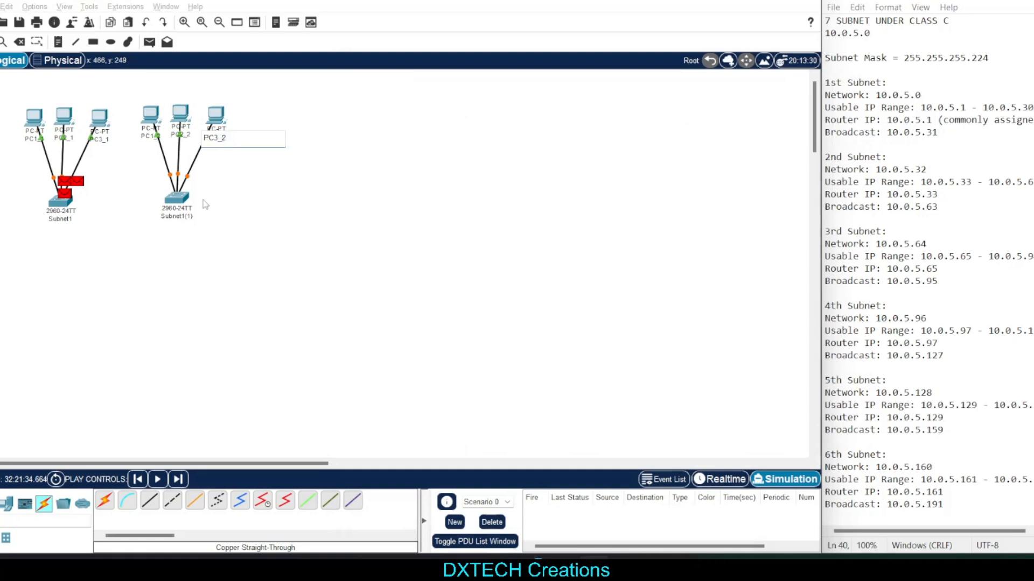
Rename the switch of the copied group to Subnet2
click(187, 216)
text(2)
click(312, 186)
drag(273, 90, 150, 239)
click(353, 172)
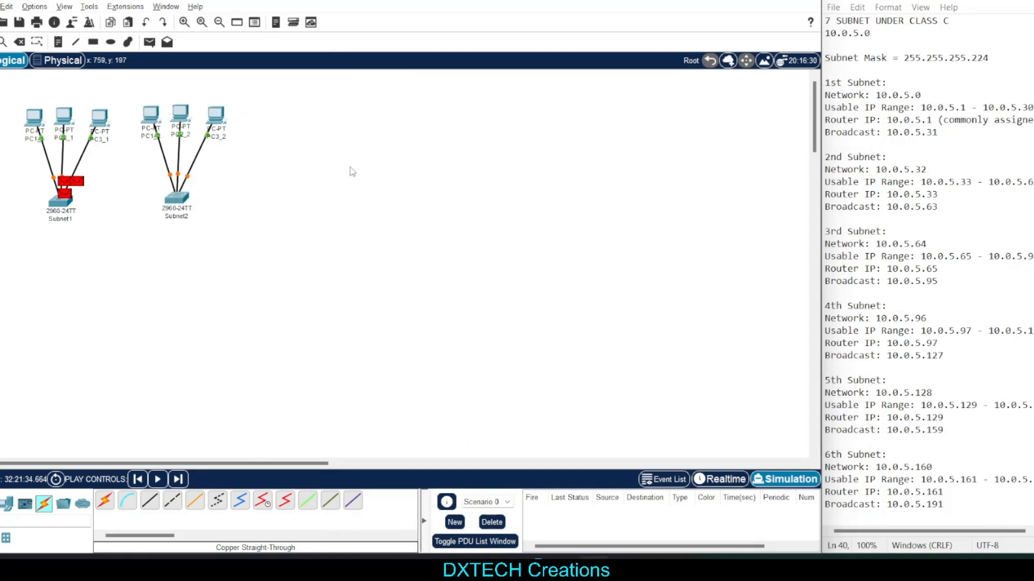
drag(257, 91, 147, 222)
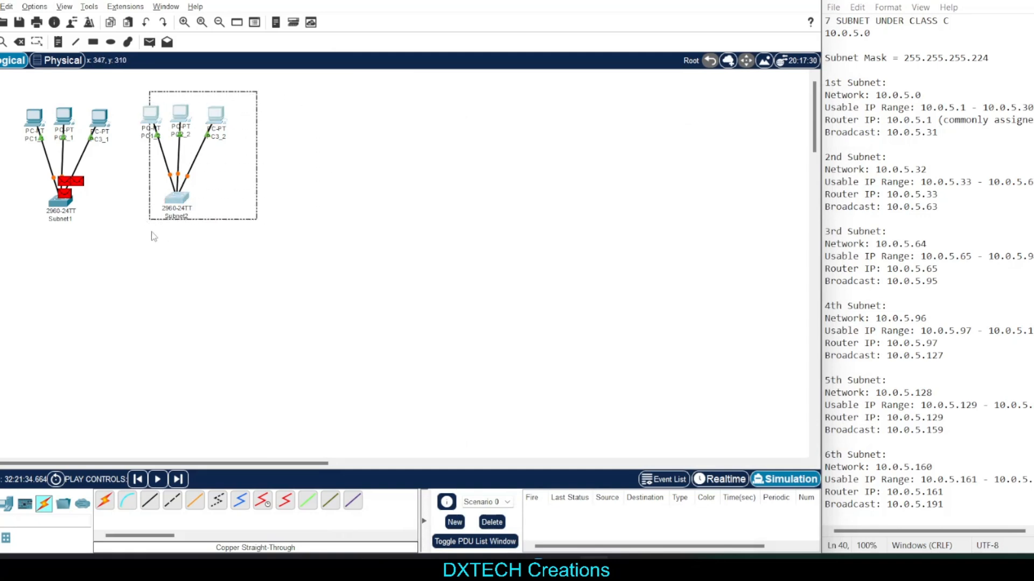
key(ctrl+c)
key(ctrl+v)
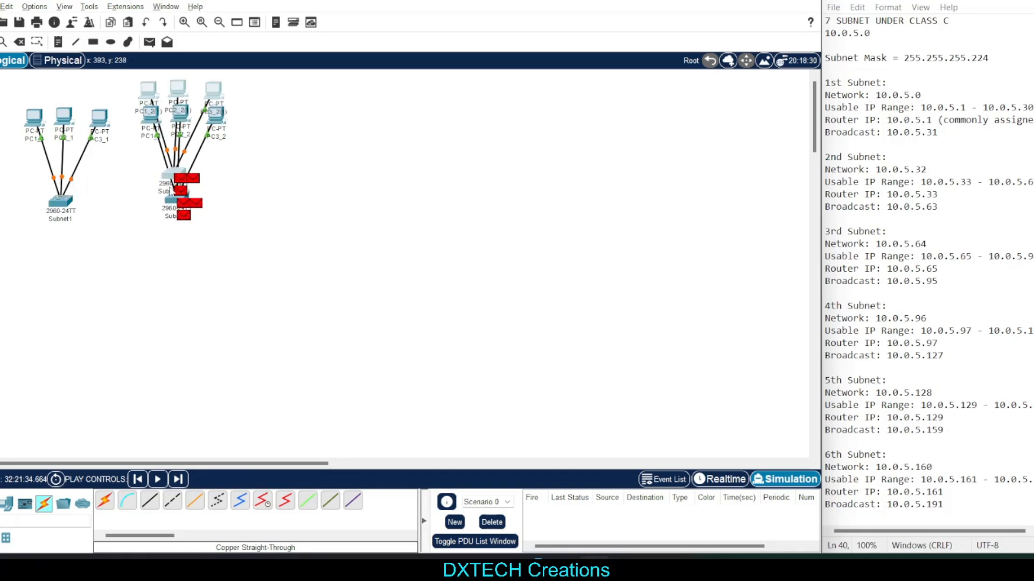
key(ctrl+z)
drag(197, 248, 309, 119)
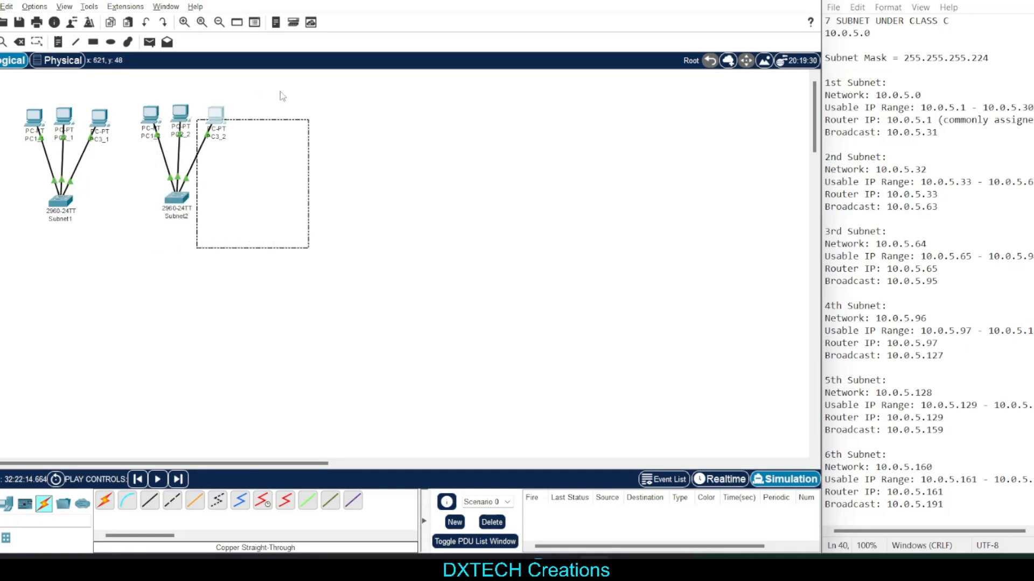
Duplicate the whole Subnet2 group of switch, three PCs and cables, and place the copy to the right of the original
drag(273, 91, 149, 224)
key(ctrl+c)
key(ctrl+v)
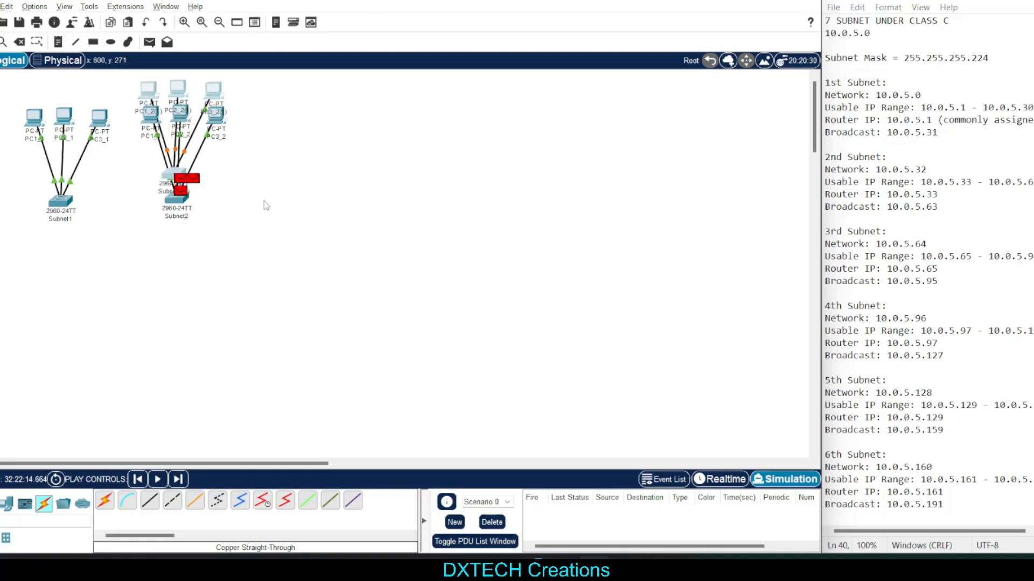
drag(179, 180, 313, 207)
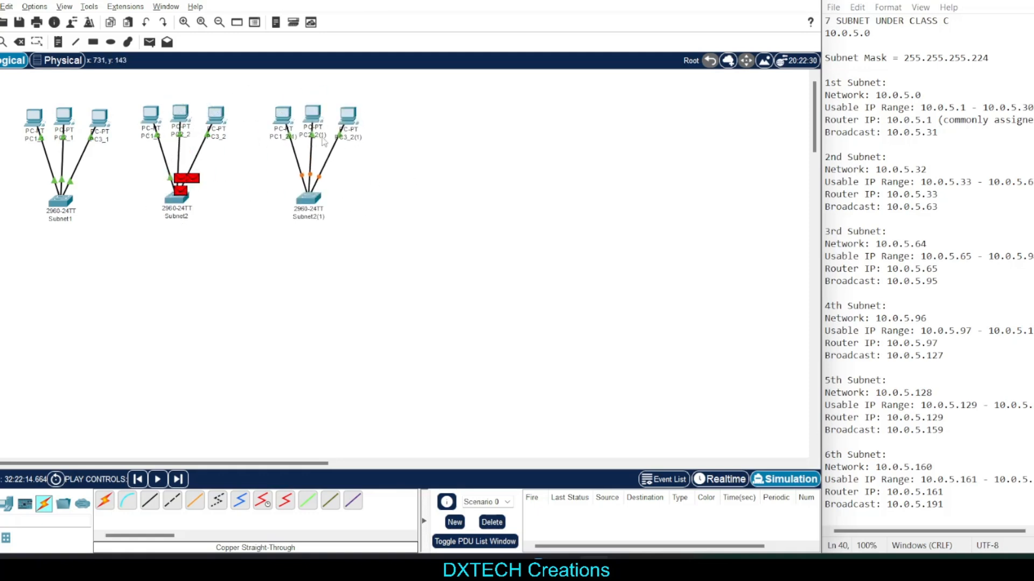
Switch the workspace from Simulation to Realtime mode
click(285, 136)
click(191, 183)
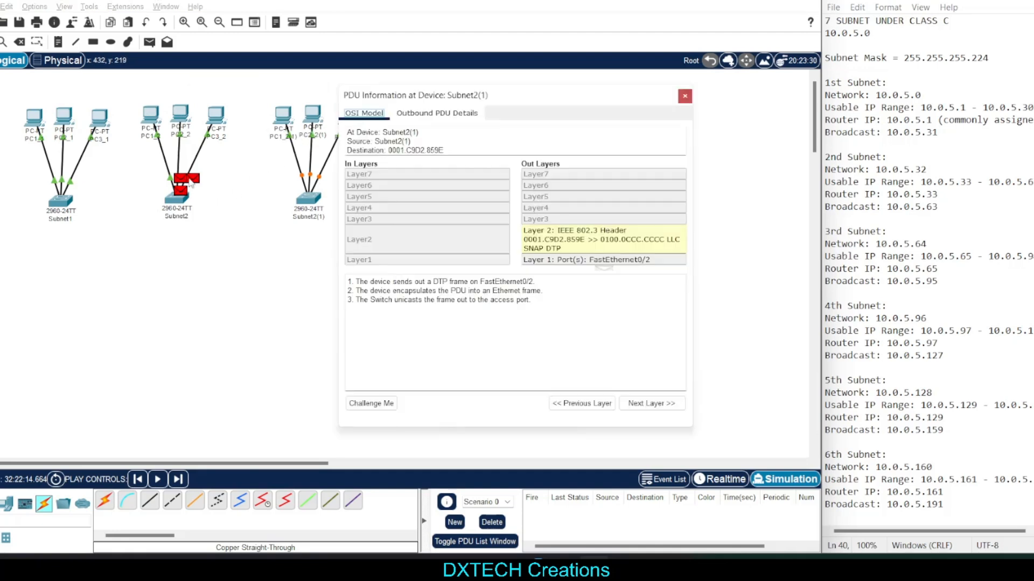
click(720, 479)
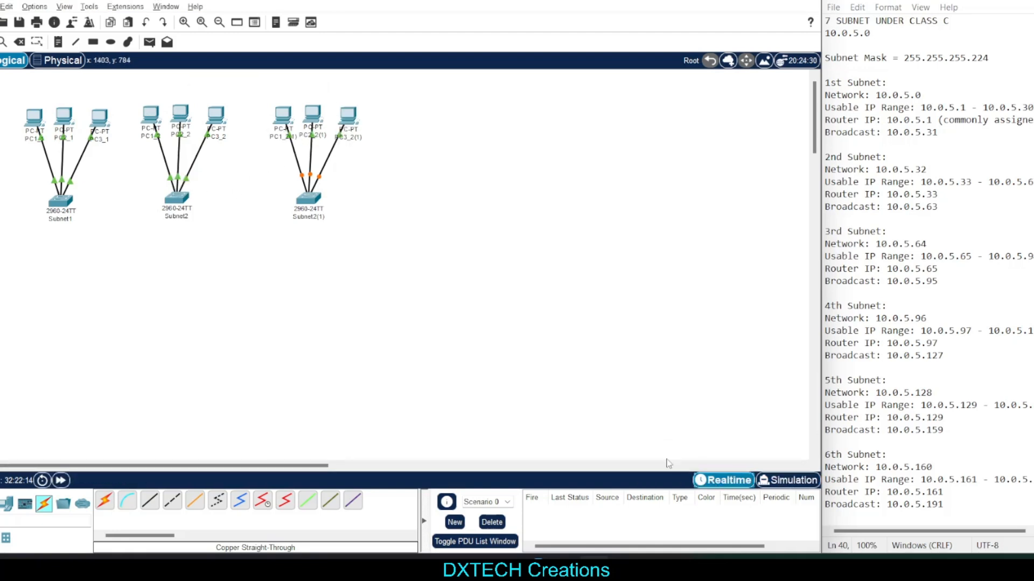
drag(401, 81, 486, 136)
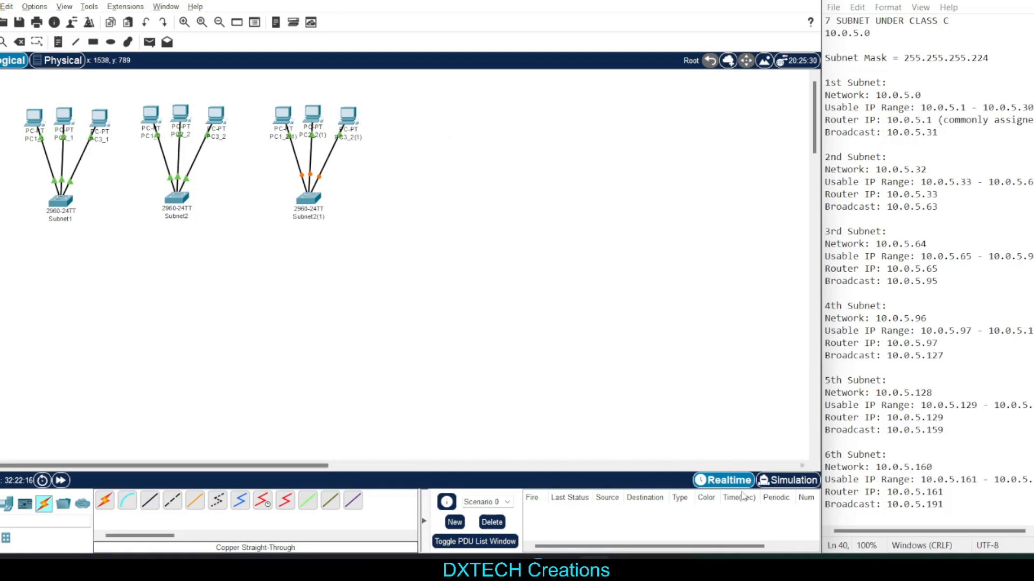
Rename the first PC of the newest group to PC1_3
click(281, 137)
drag(302, 143, 285, 138)
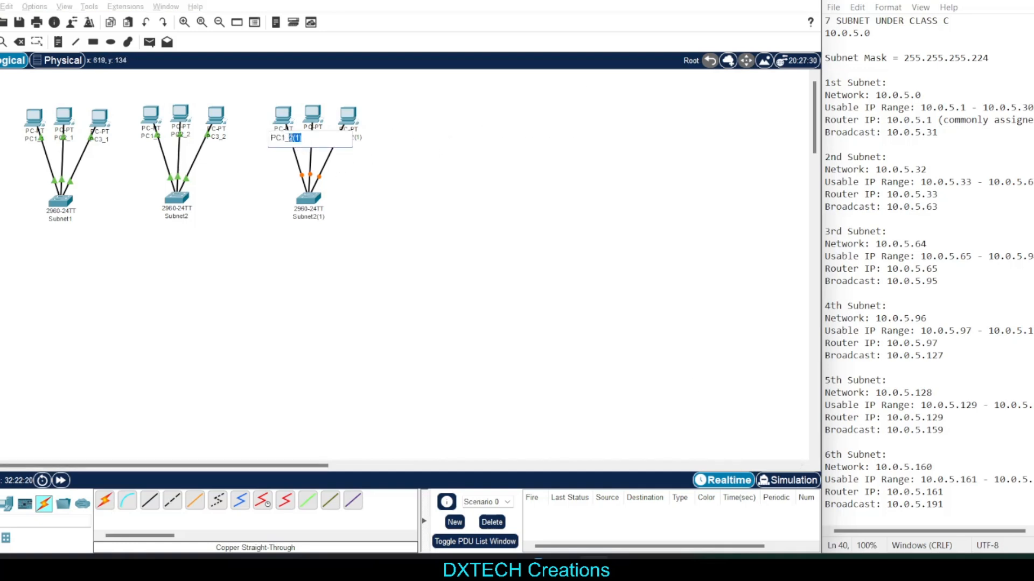
text(3)
click(479, 173)
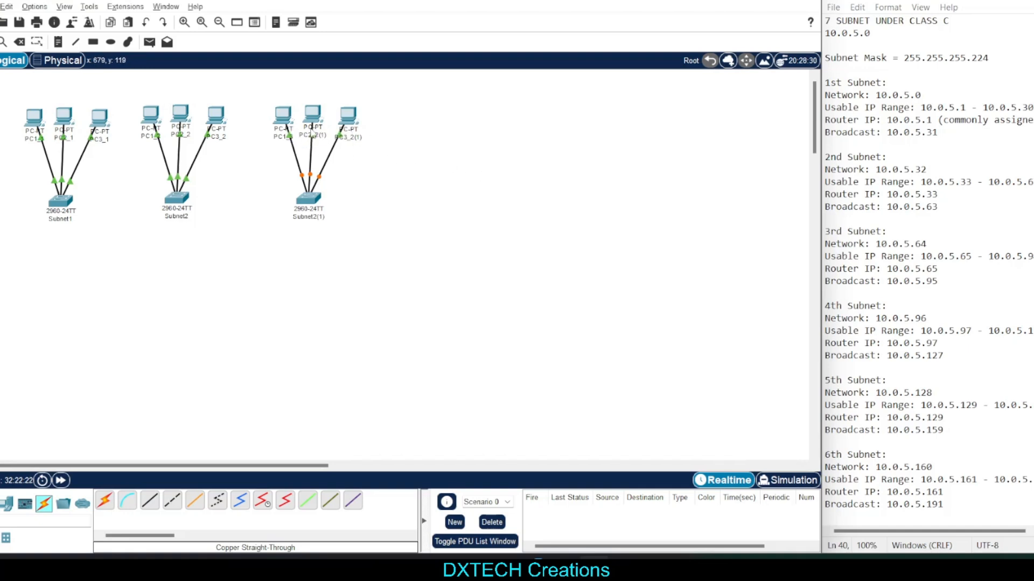
Rename the second and third PCs of the newest group to PC2_3 and PC3_3
click(316, 114)
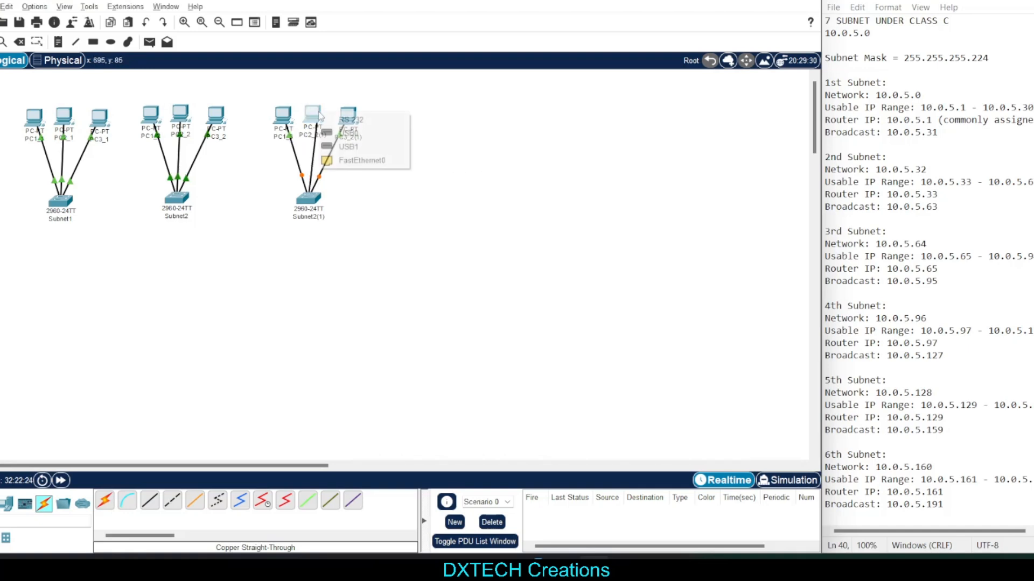
click(346, 164)
click(321, 138)
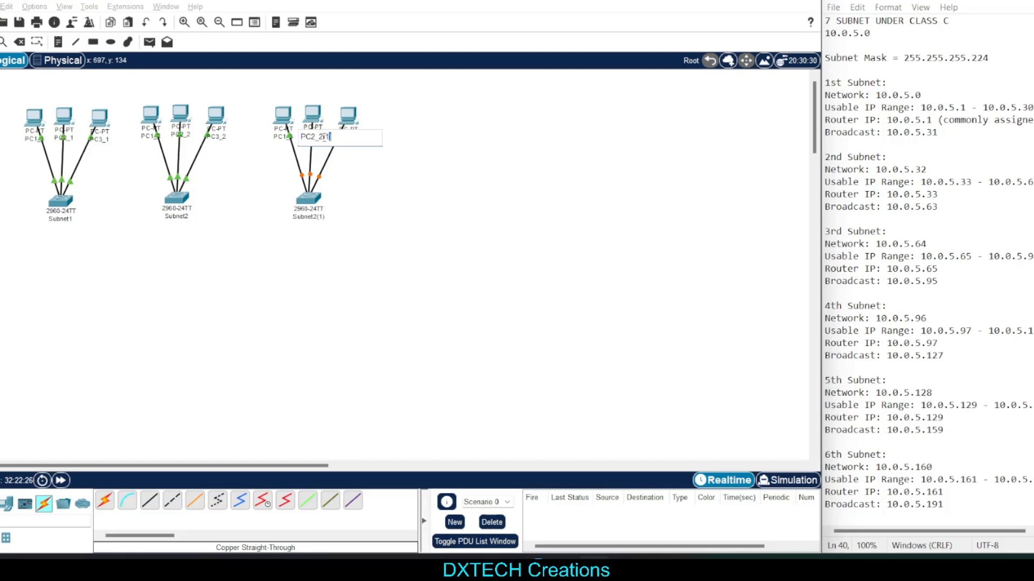
text(3)
click(354, 125)
key(Escape)
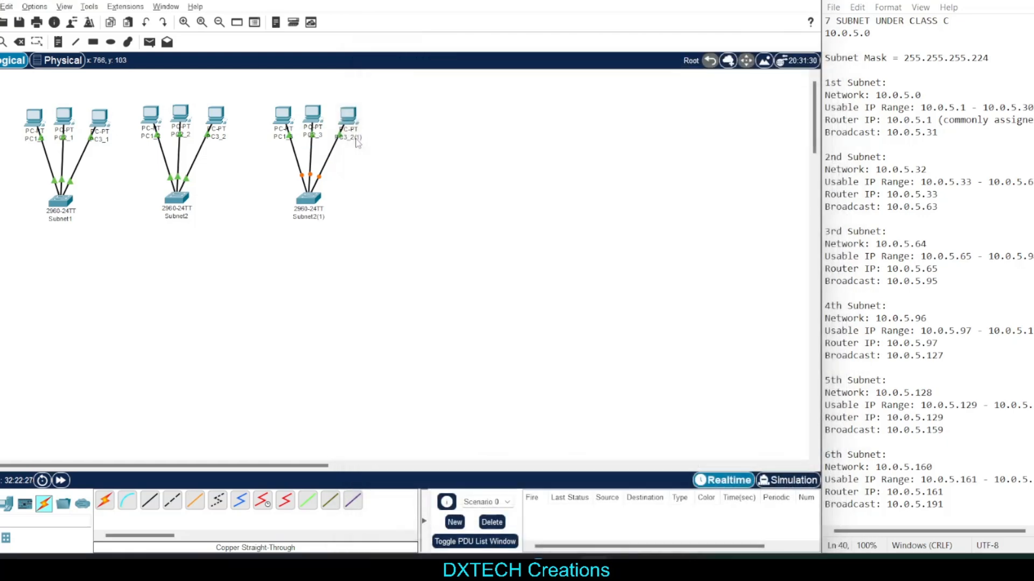
click(358, 140)
text(3_3)
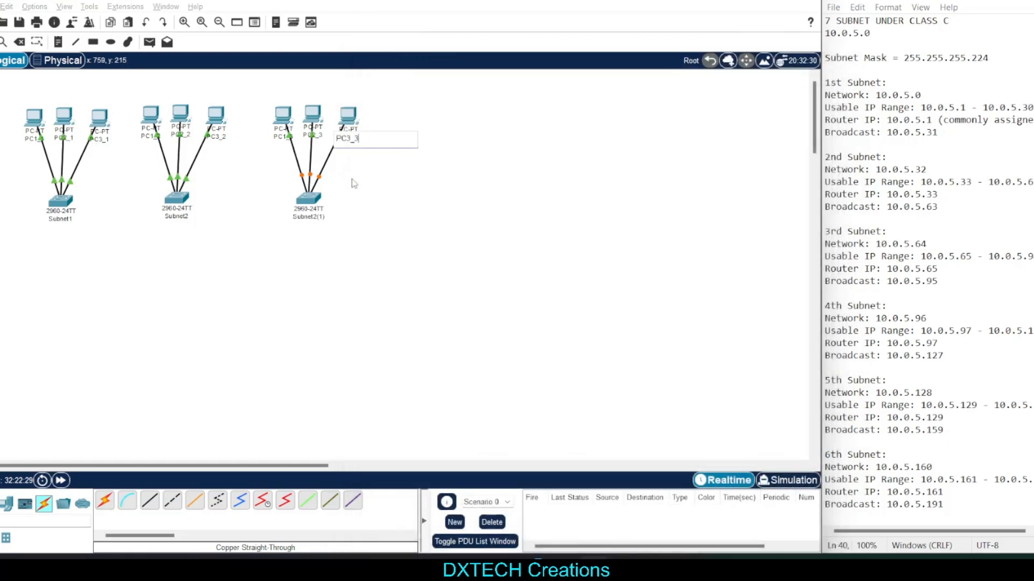
click(359, 202)
Rename the switch of the third group to Subnet3
click(337, 216)
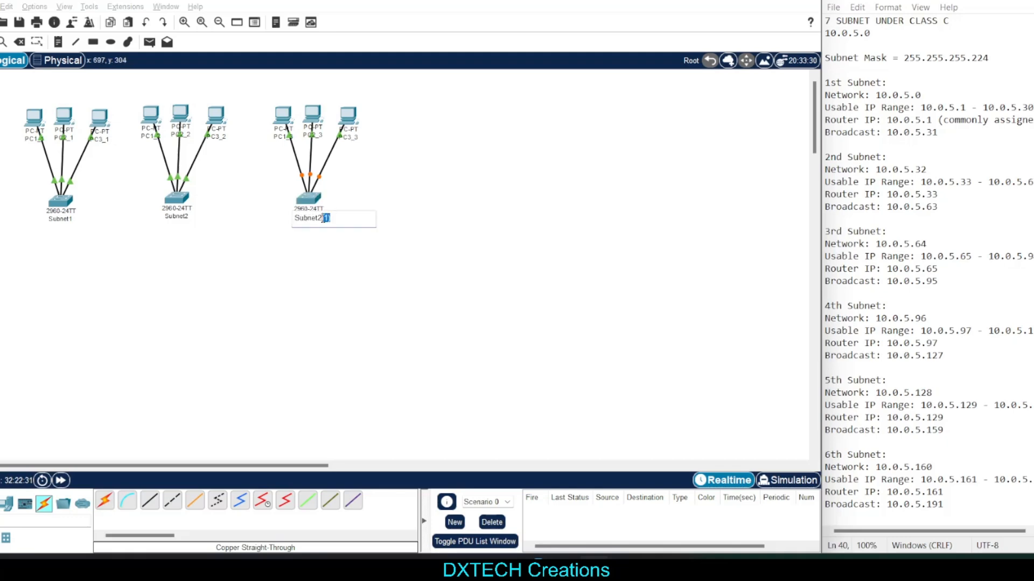
text(3)
click(418, 175)
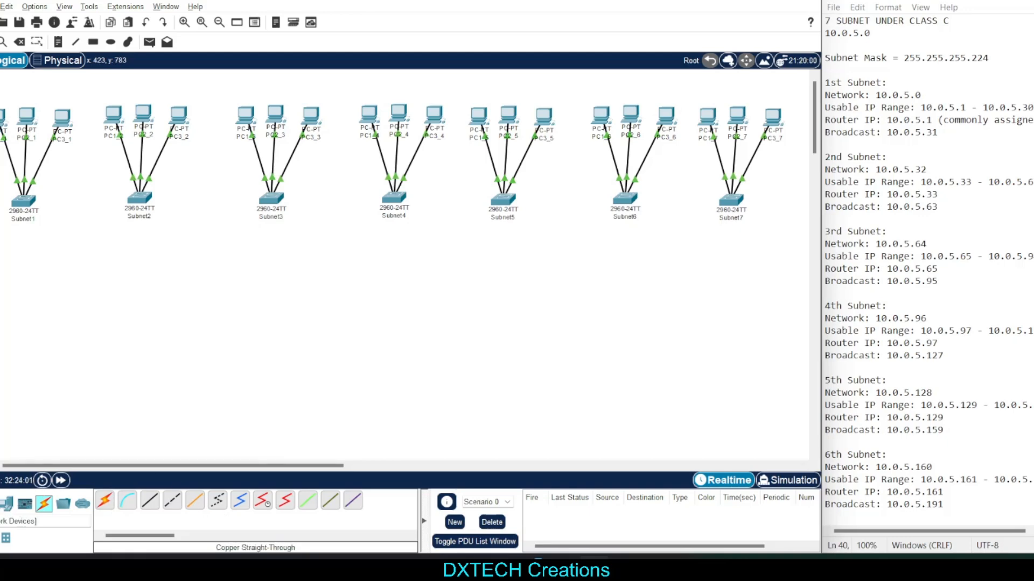
Place an empty modular router (Router-PT-Empty) in the free area below the Subnet4 switch
click(6, 503)
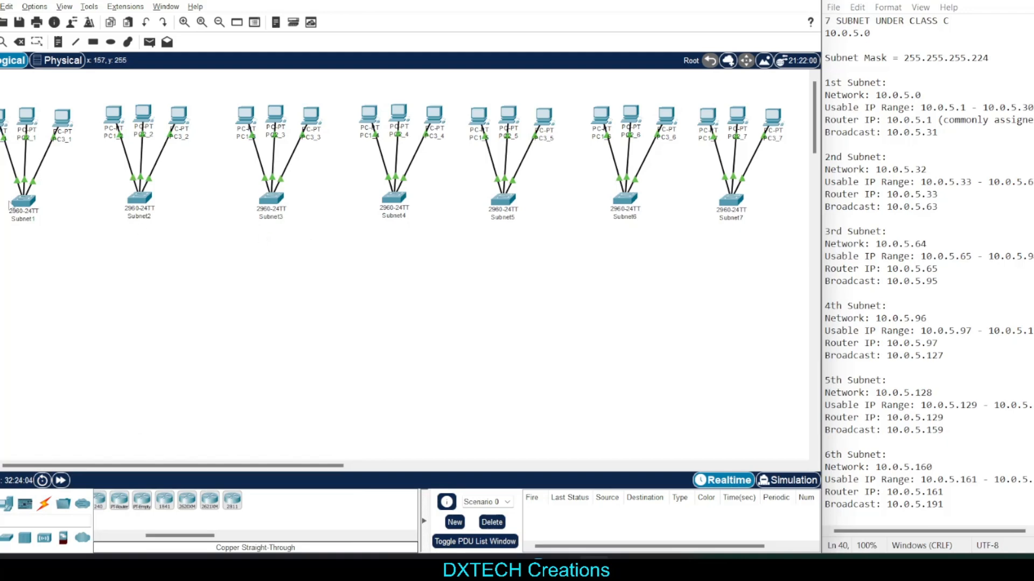
drag(4, 285, 177, 318)
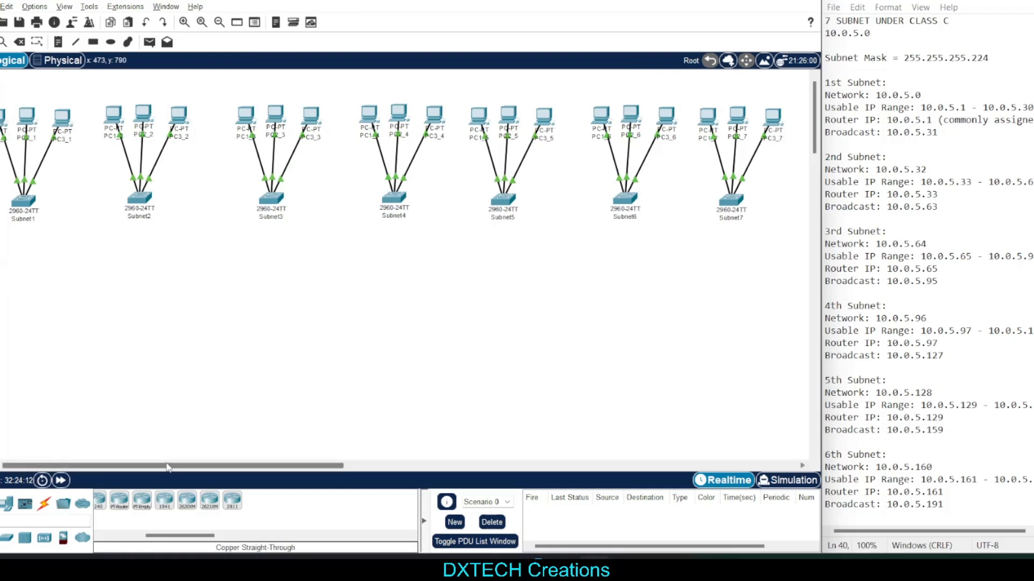
drag(169, 466, 124, 472)
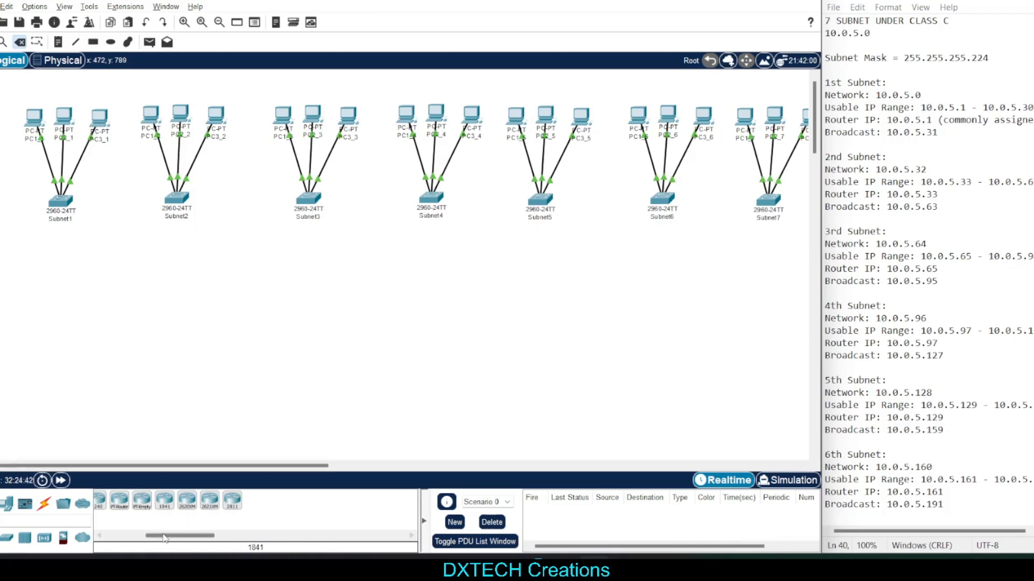
drag(164, 538, 158, 538)
click(172, 500)
click(398, 351)
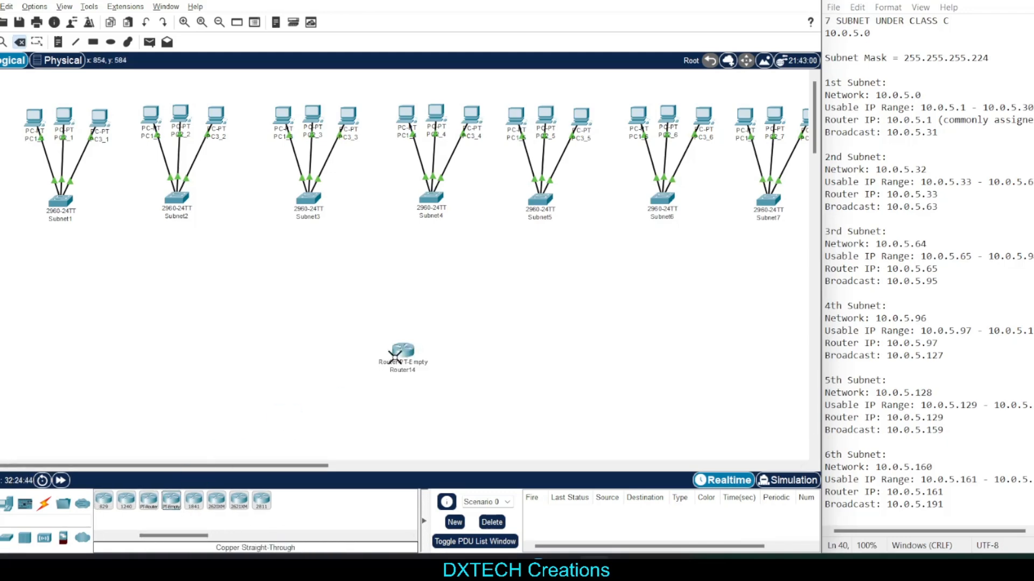
click(397, 352)
click(443, 292)
Examine the router's available modules, comparing the descriptions of PT-ROUTER-NM-1CFE, PT-ROUTER-NM-1CGE and PT-ROUTER-NM-1FFE
double_click(401, 357)
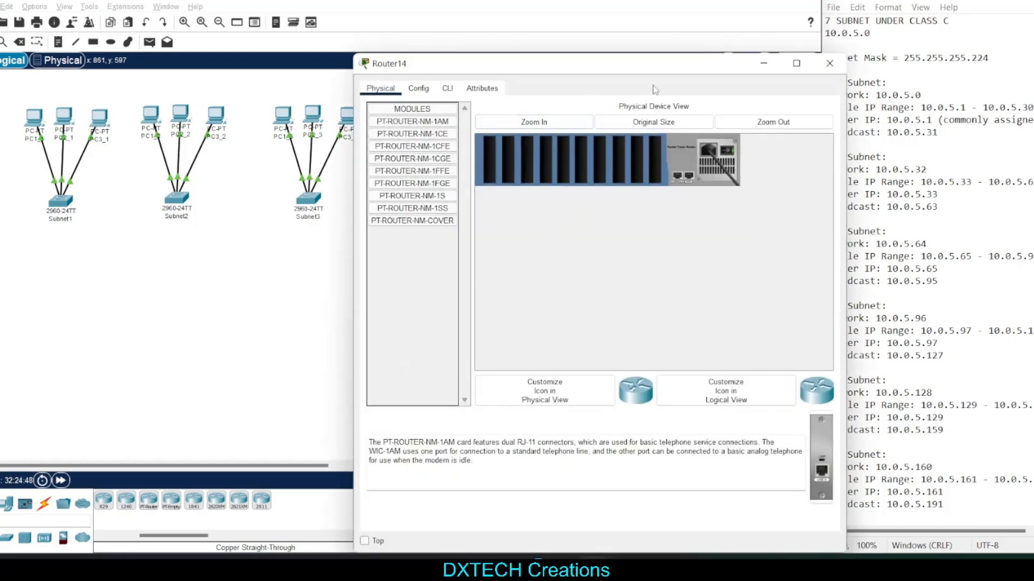
click(829, 64)
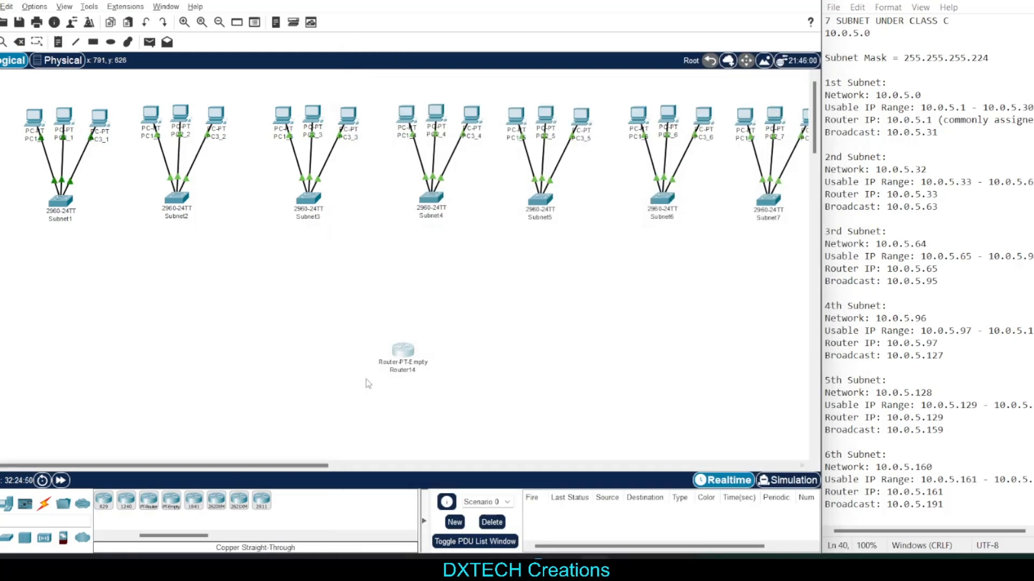
click(399, 354)
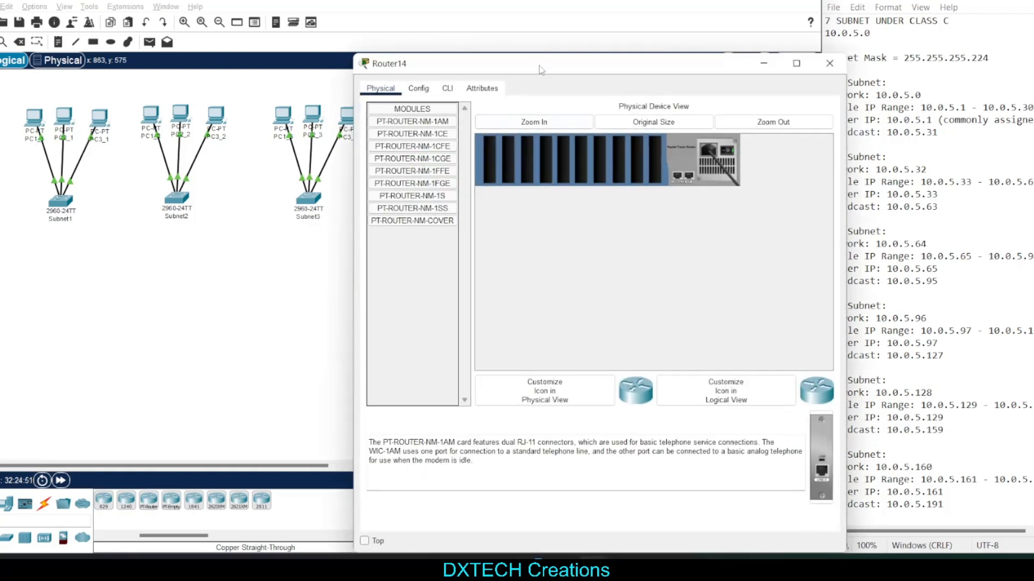
click(413, 158)
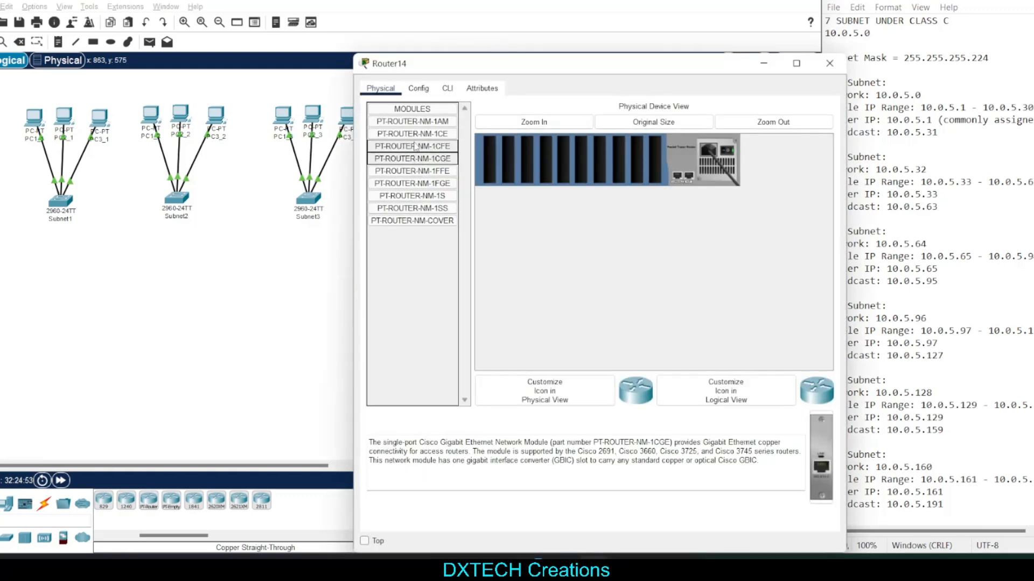
click(402, 172)
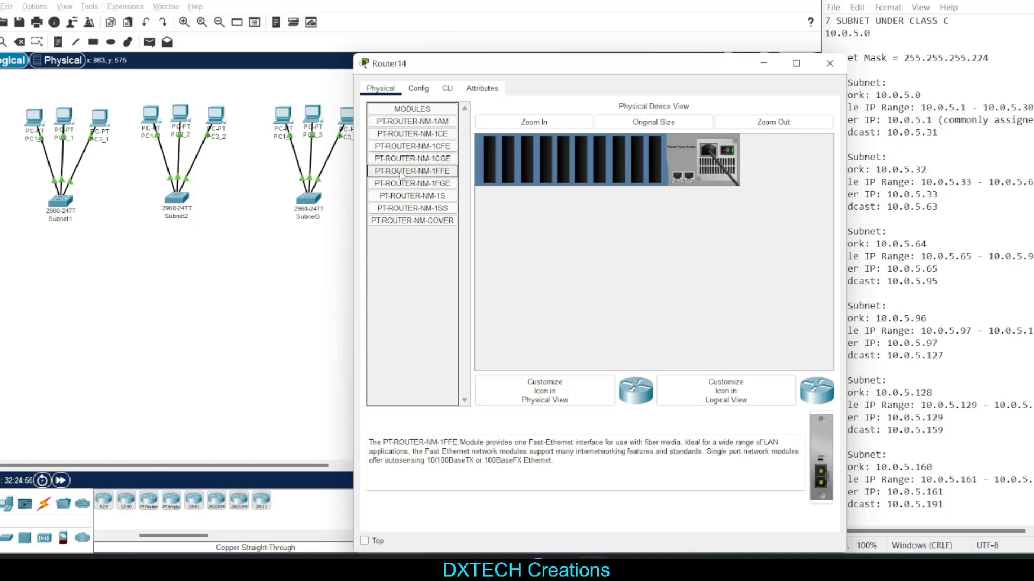
click(410, 159)
click(403, 171)
click(416, 162)
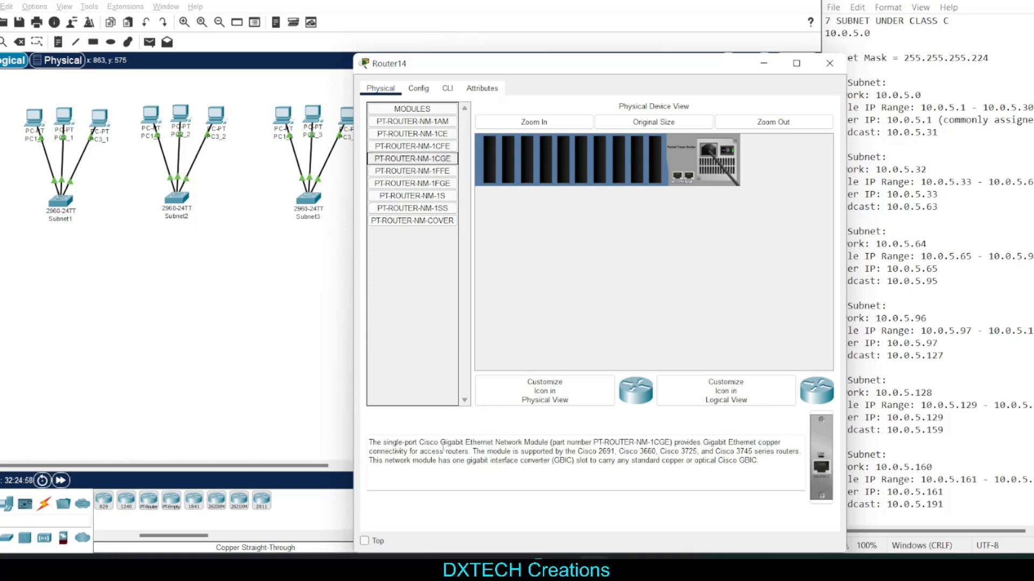
drag(443, 448, 518, 445)
click(534, 451)
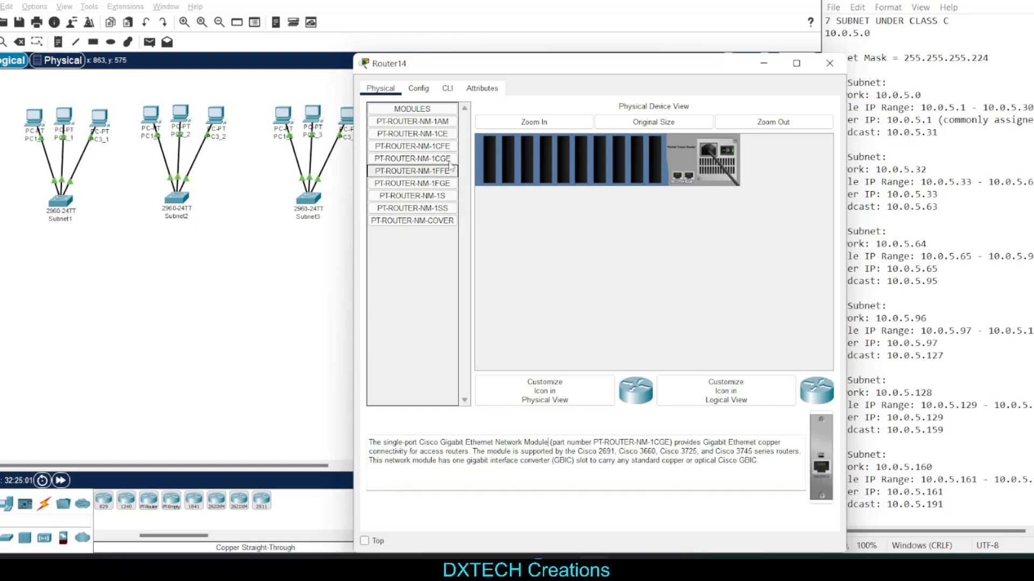
click(441, 147)
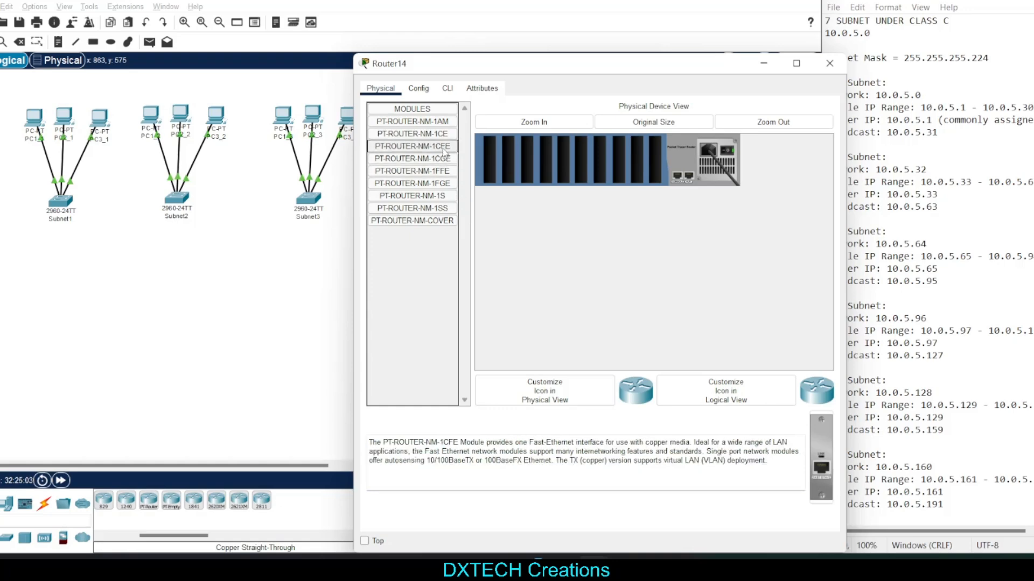
click(431, 159)
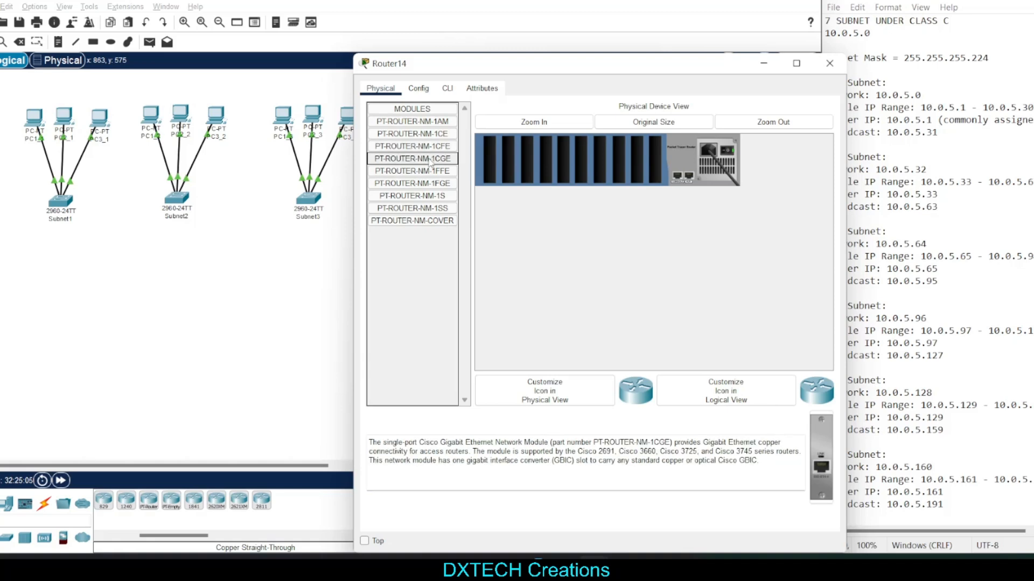
Power off the router, install seven PT-ROUTER-NM-1CGE modules in its empty slots and power it back on
drag(419, 160, 506, 160)
click(644, 329)
click(723, 154)
drag(422, 160, 654, 165)
drag(419, 158, 637, 159)
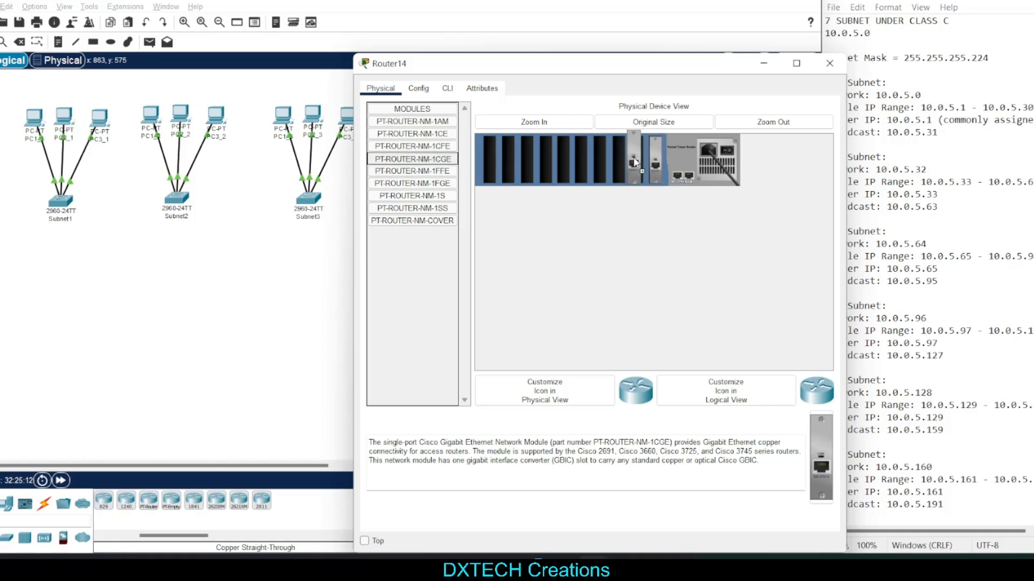
drag(425, 159, 561, 159)
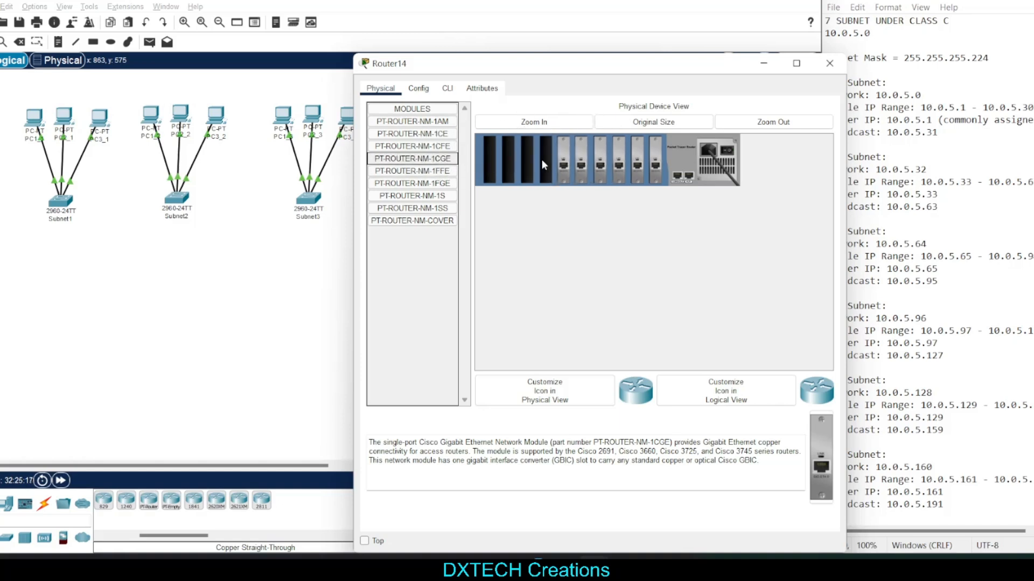
drag(434, 160, 545, 159)
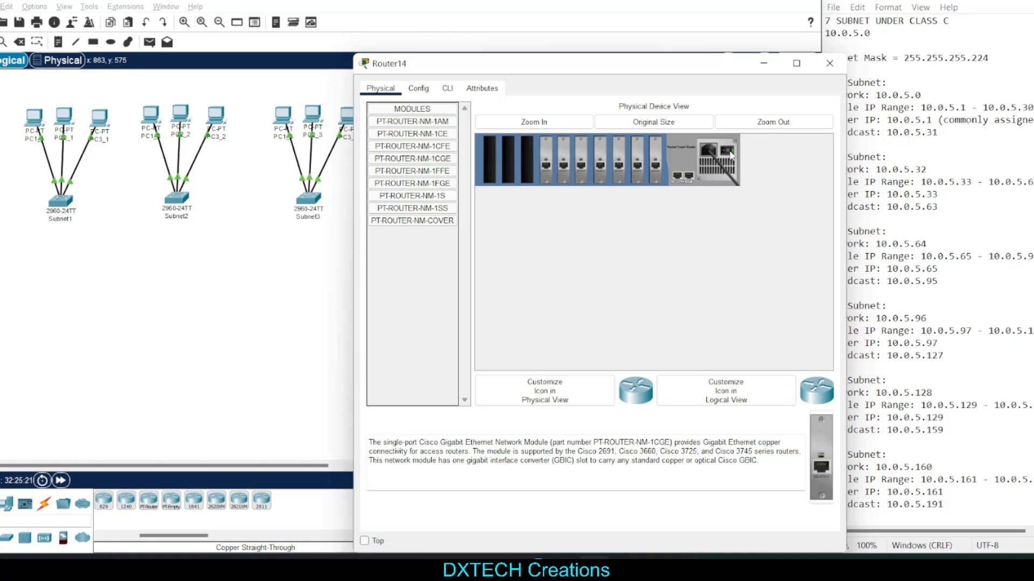
click(829, 64)
Move the empty modular router slightly up and to the left, and rename it Main
drag(328, 467, 345, 474)
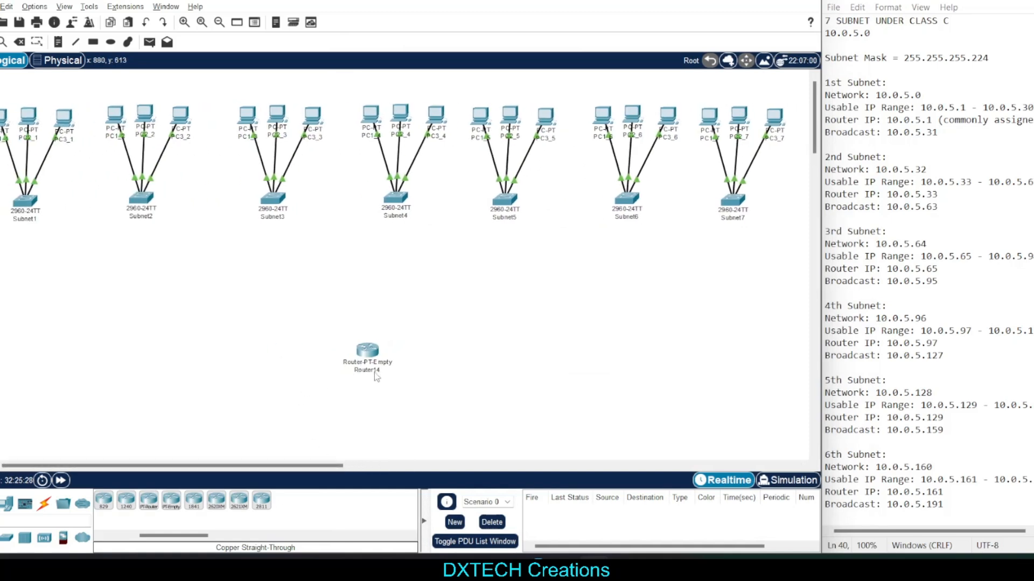
drag(375, 377, 286, 307)
click(341, 329)
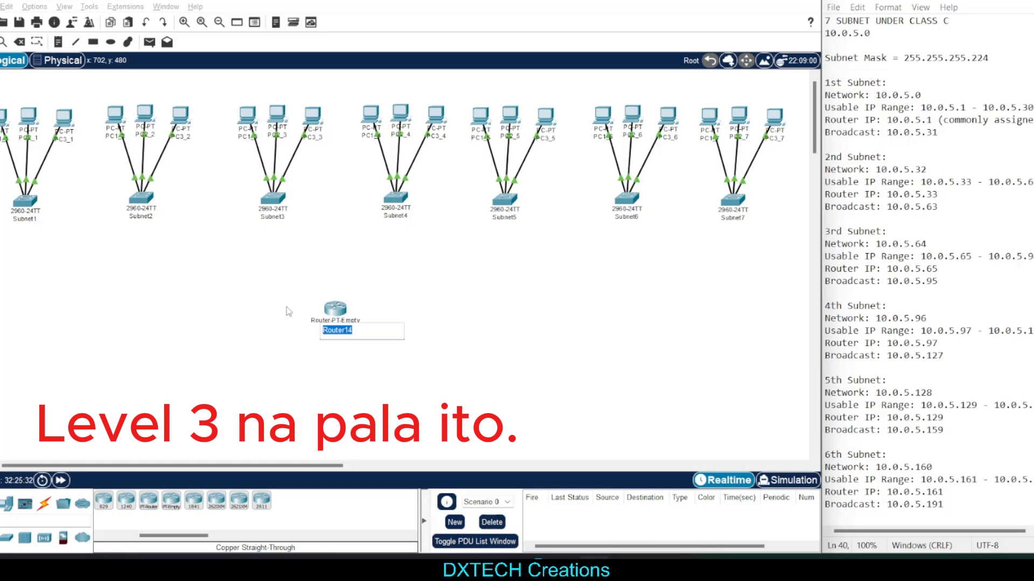
text(7Sub)
key(BackSpace)
key(BackSpace)
key(BackSpace)
key(BackSpace)
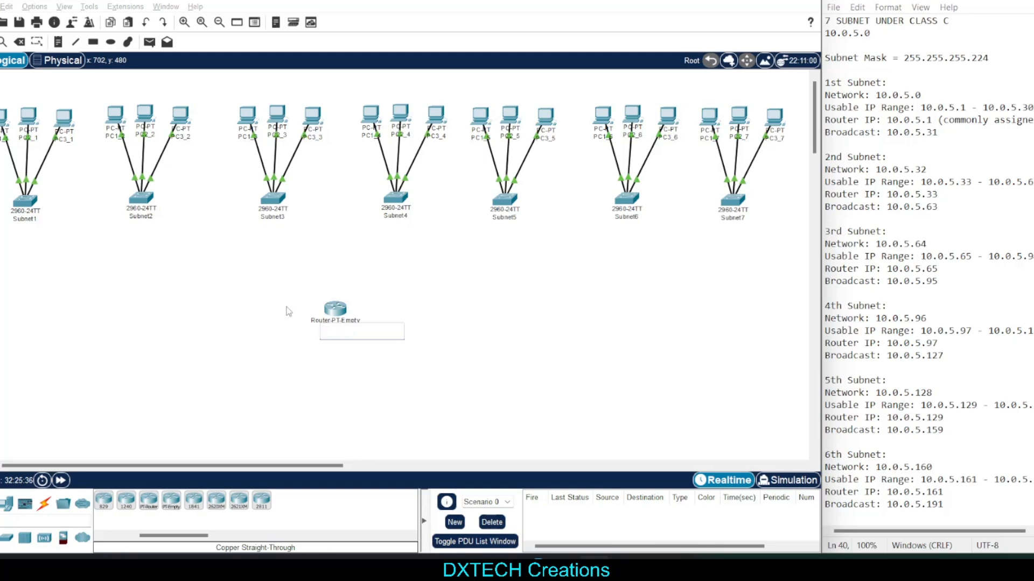
text(Mother)
key(BackSpace)
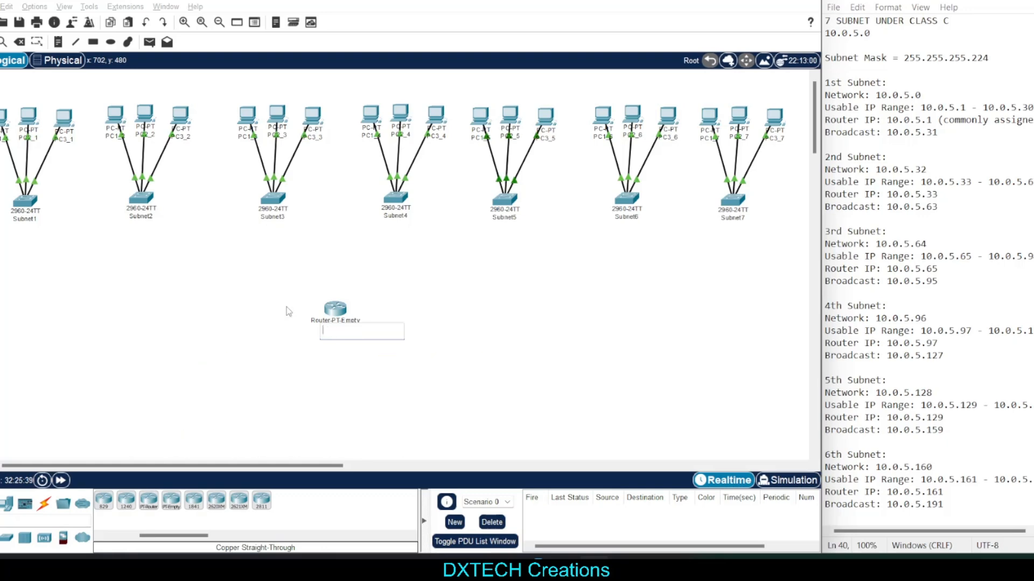
text(Main)
key(BackSpace)
key(BackSpace)
key(BackSpace)
key(BackSpace)
text(Main)
key(Return)
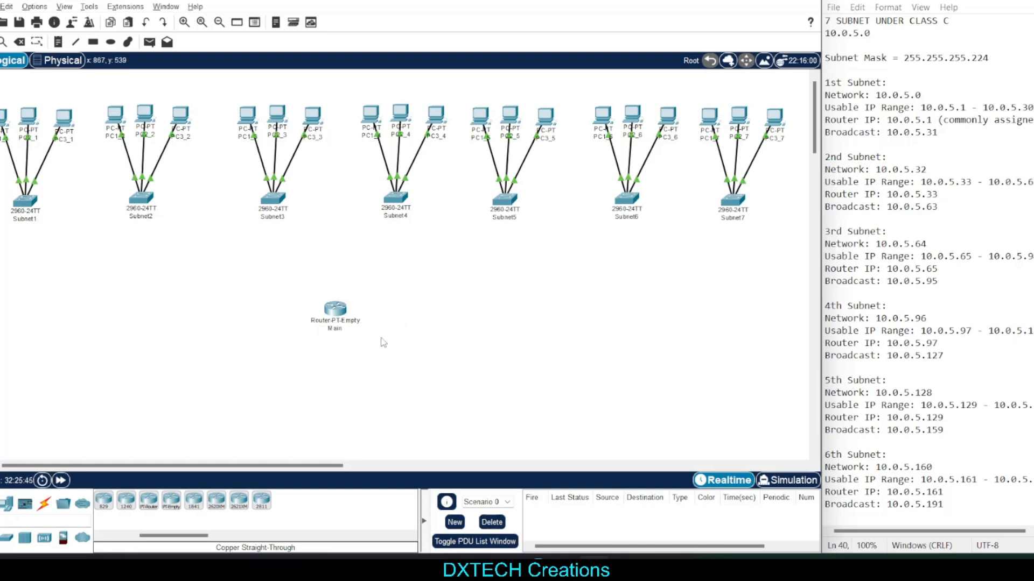
Reposition the Main router in the free area just below the Subnet4 switch
drag(353, 314, 337, 321)
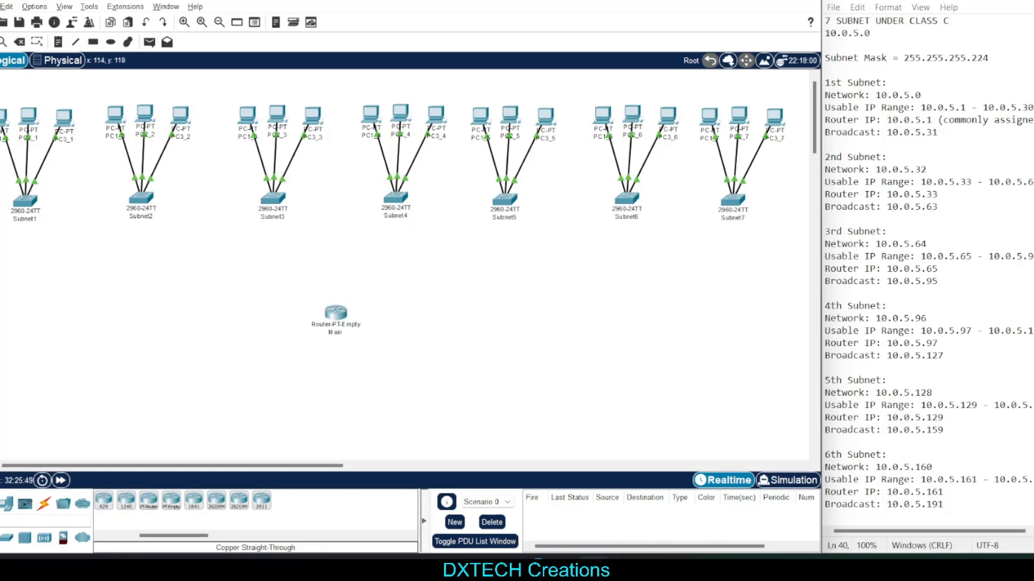
drag(0, 103, 1, 128)
drag(25, 90, 28, 131)
drag(69, 92, 64, 132)
click(106, 88)
drag(1, 89, 0, 130)
click(0, 90)
drag(0, 89, 0, 102)
click(151, 302)
drag(335, 330, 354, 342)
click(465, 391)
click(231, 339)
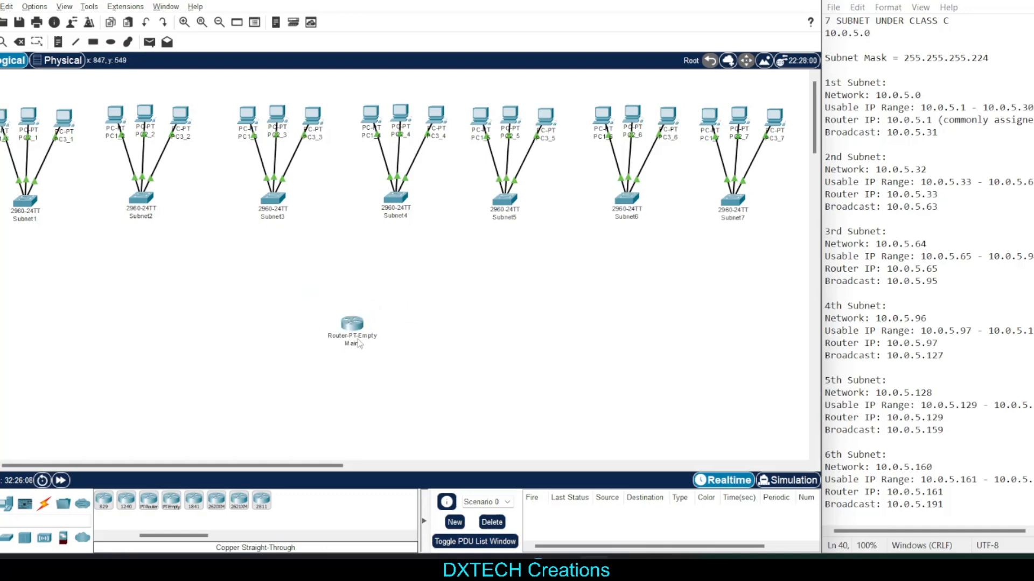
mouse_move(353, 337)
mouse_down()
mouse_move(373, 354)
mouse_move(357, 338)
mouse_up()
click(416, 400)
click(436, 389)
click(484, 378)
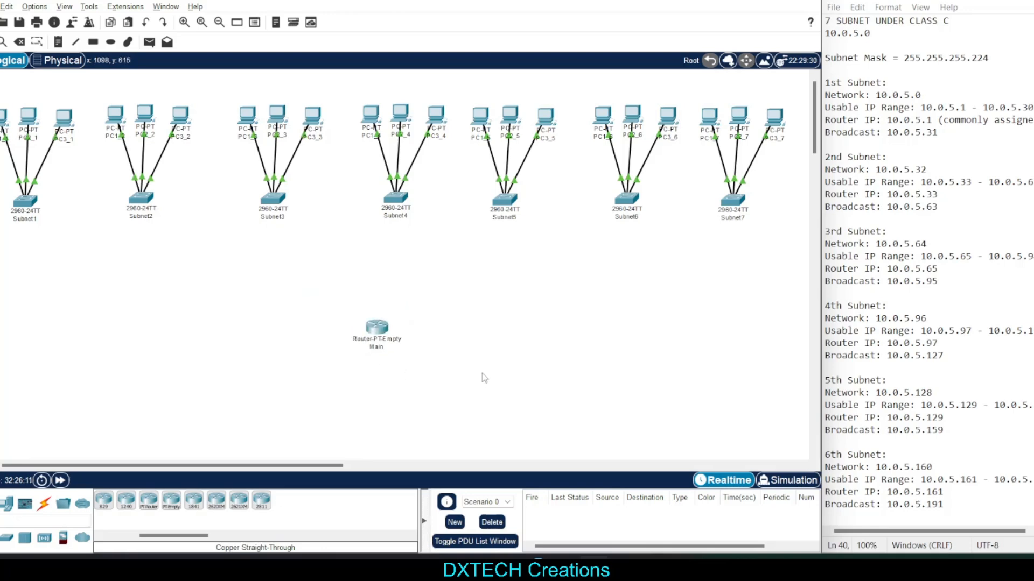
Open the Main router's configuration and review the planned router IPs of the first two subnets in the subnet notes
click(377, 327)
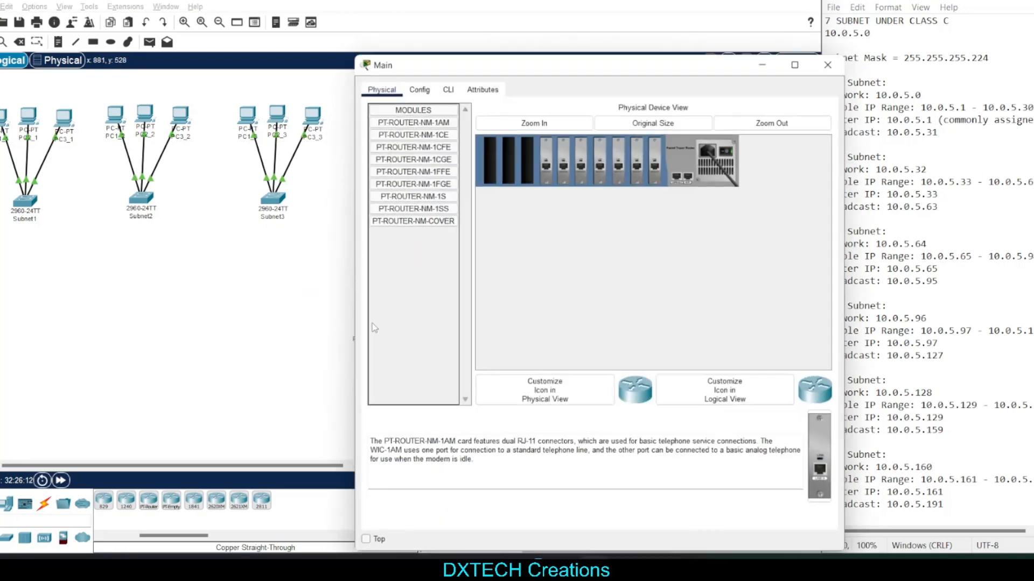
click(425, 92)
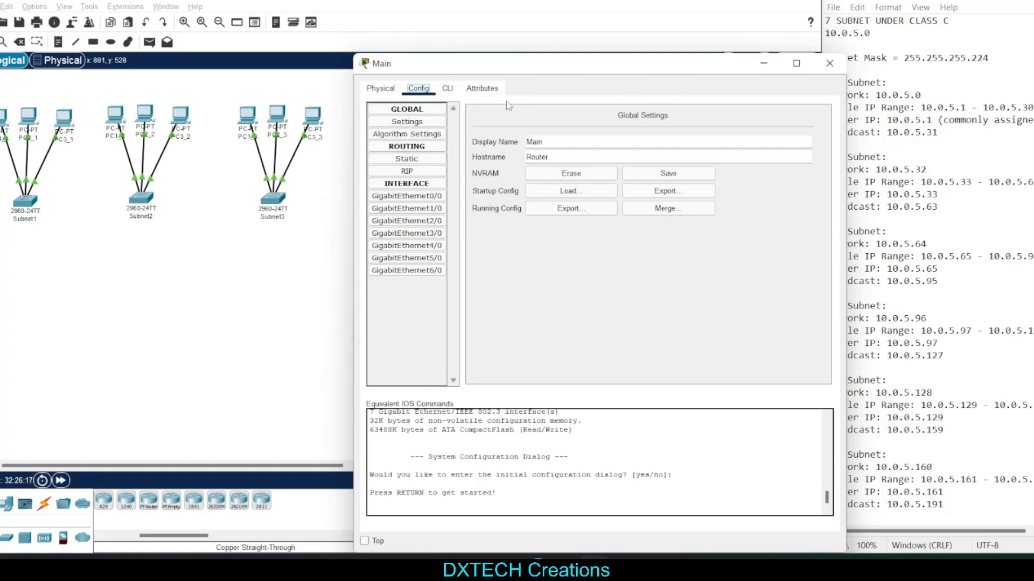
click(904, 92)
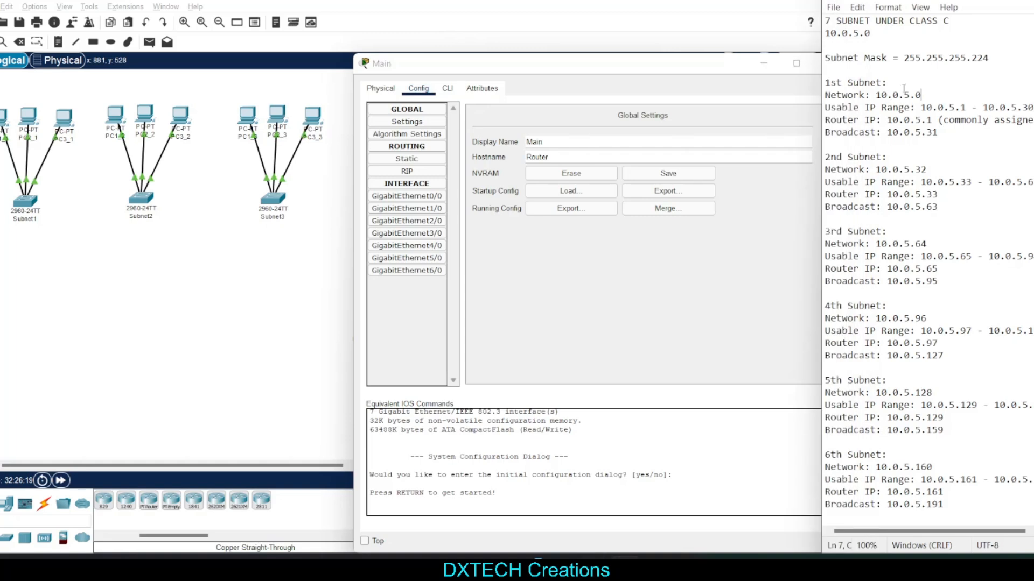
drag(999, 119, 881, 120)
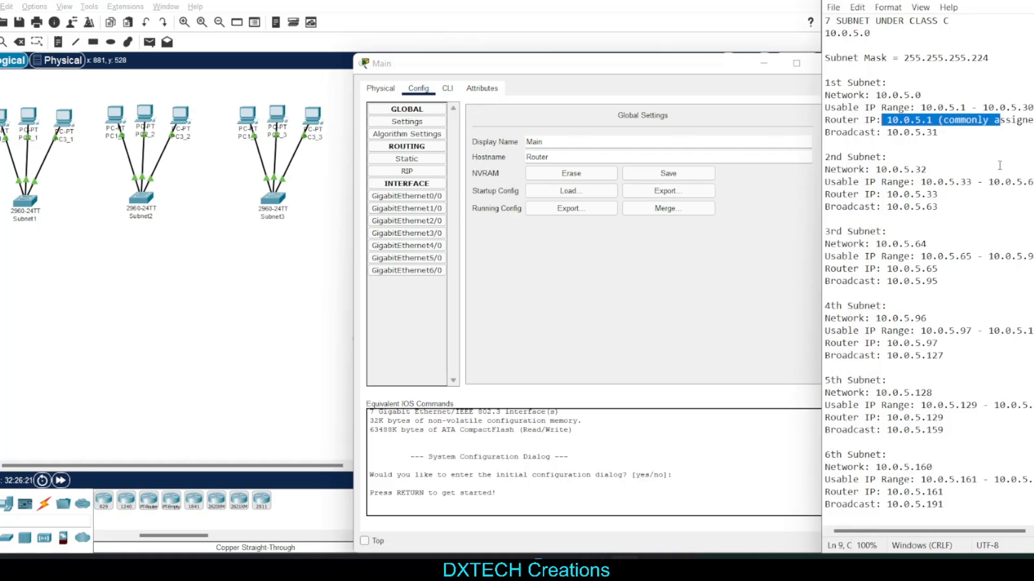
drag(937, 194, 828, 184)
click(972, 209)
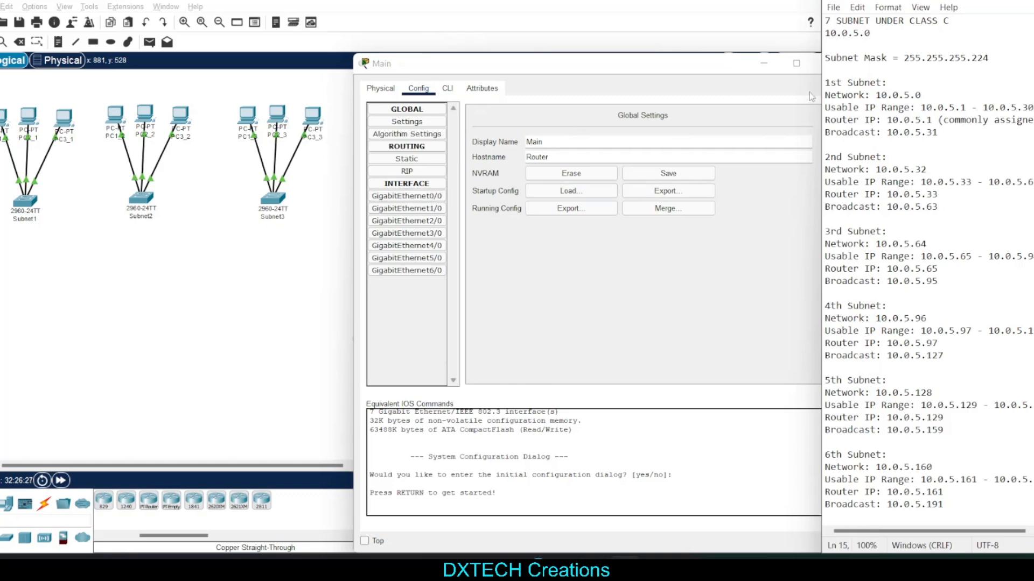
drag(968, 105, 886, 97)
click(901, 133)
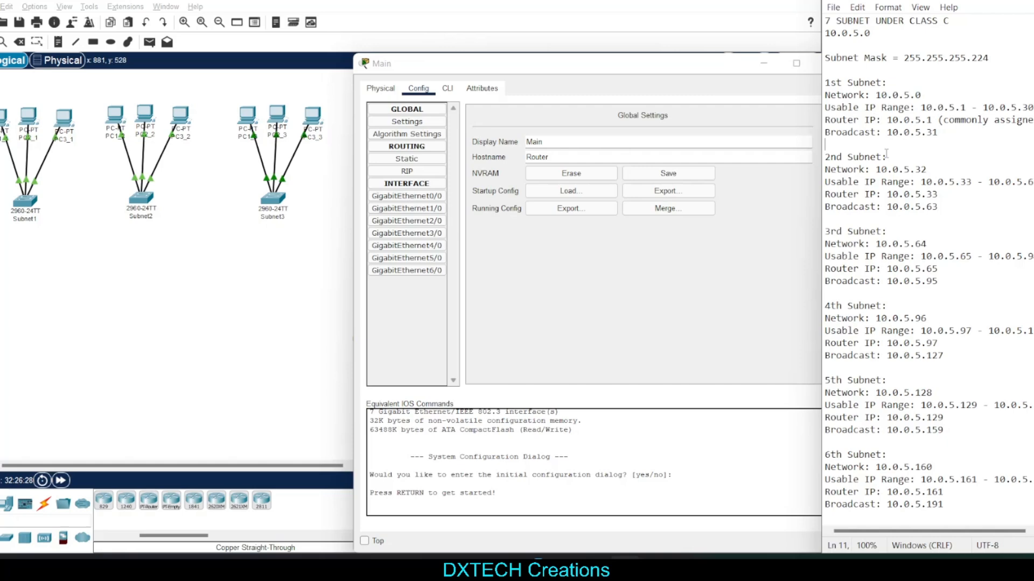
Match the GigabitEthernet0/0 and GigabitEthernet1/0 interfaces to the first and second subnets' router IPs in the notes
click(425, 202)
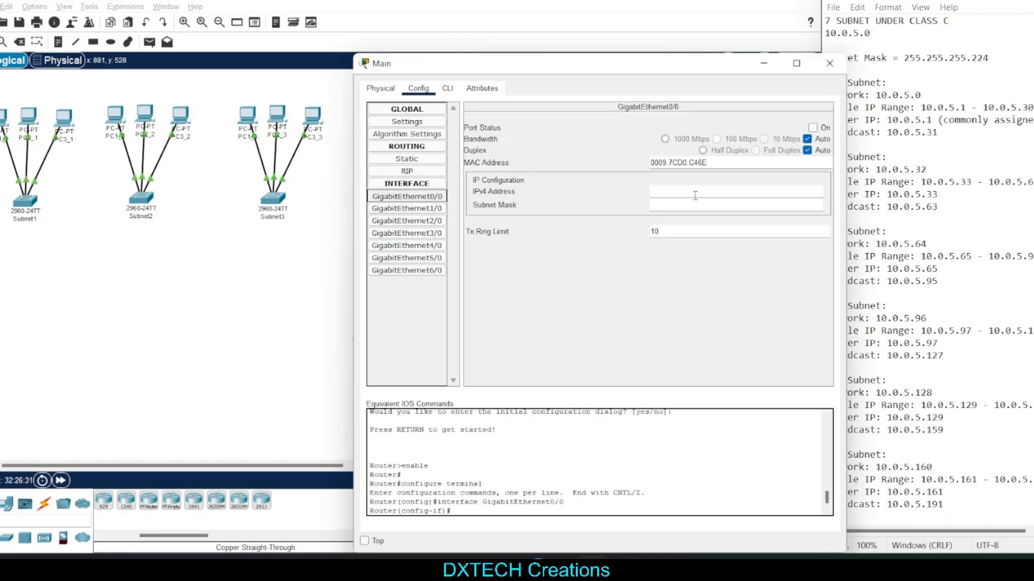
click(695, 193)
click(896, 131)
drag(939, 120, 888, 120)
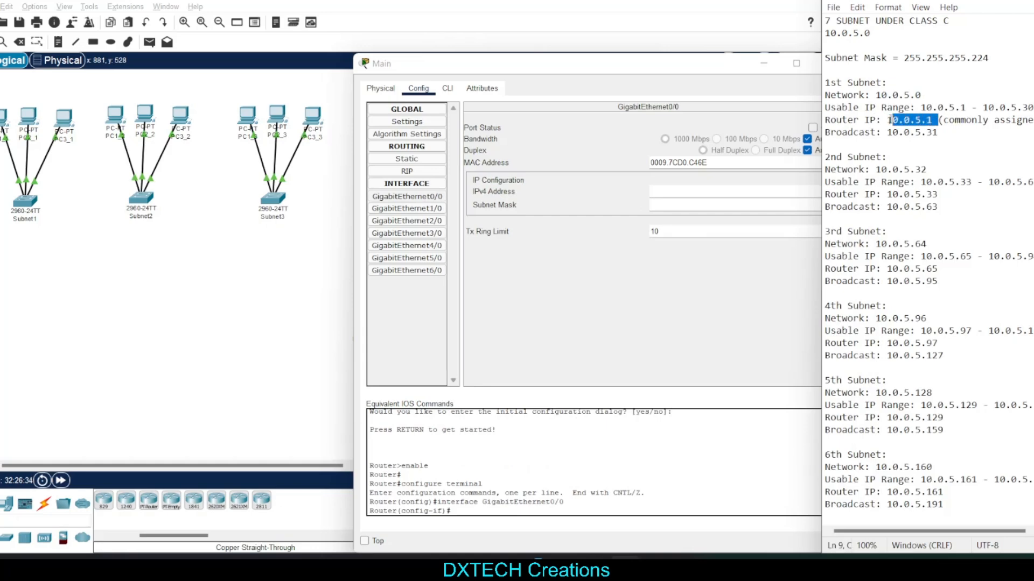
click(937, 130)
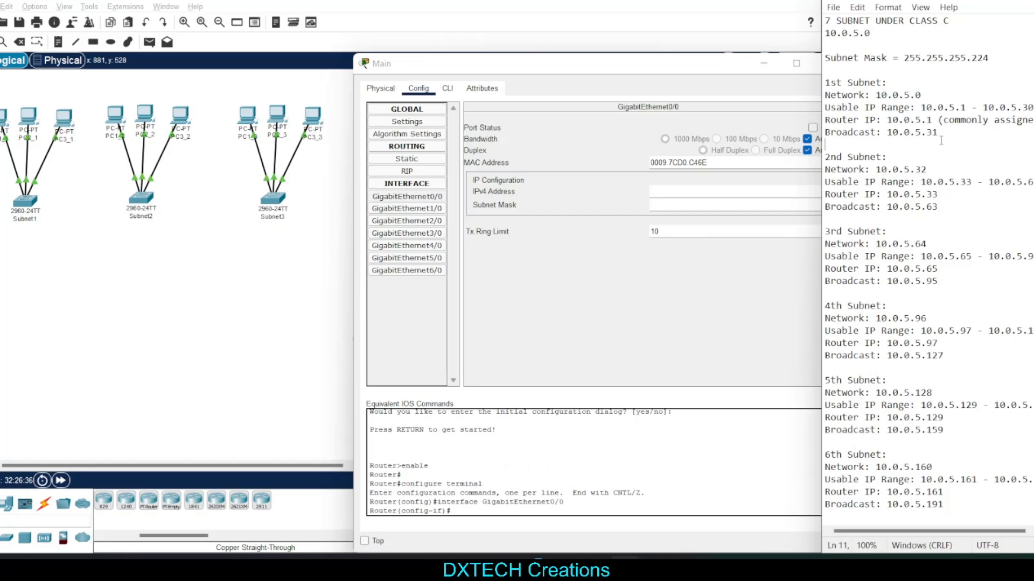
click(933, 120)
click(433, 213)
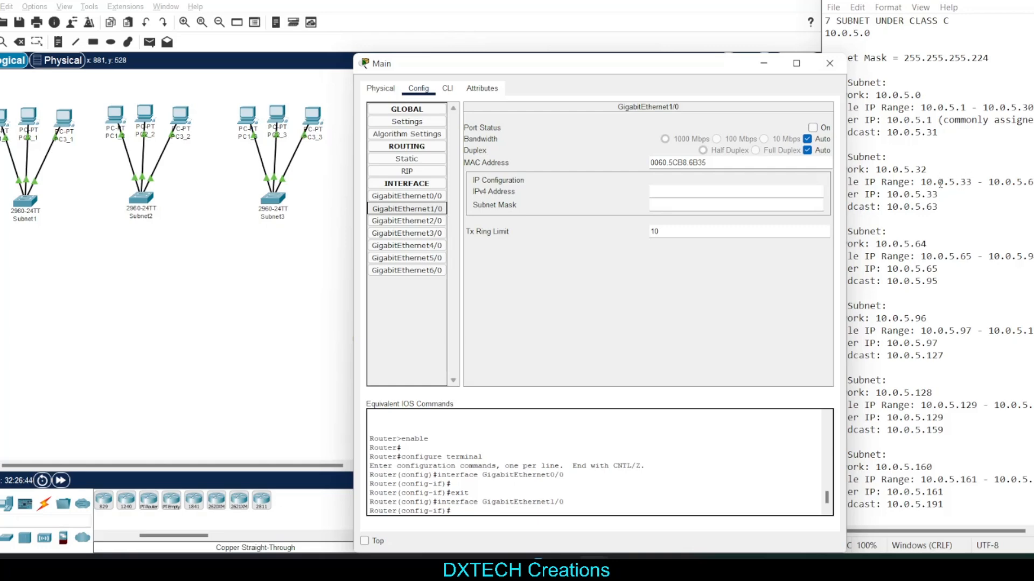
drag(939, 195, 921, 195)
click(552, 303)
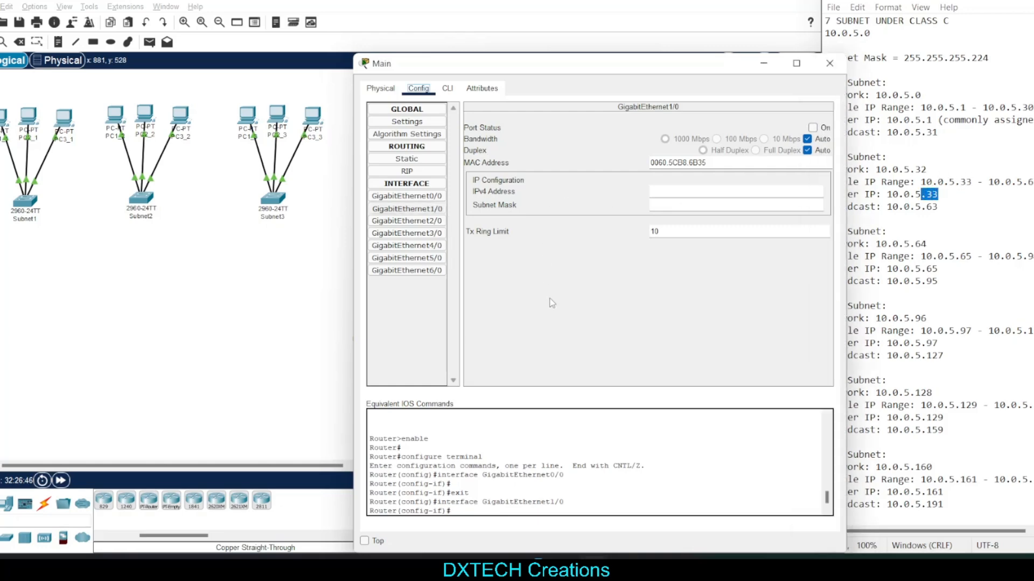
click(960, 203)
click(545, 280)
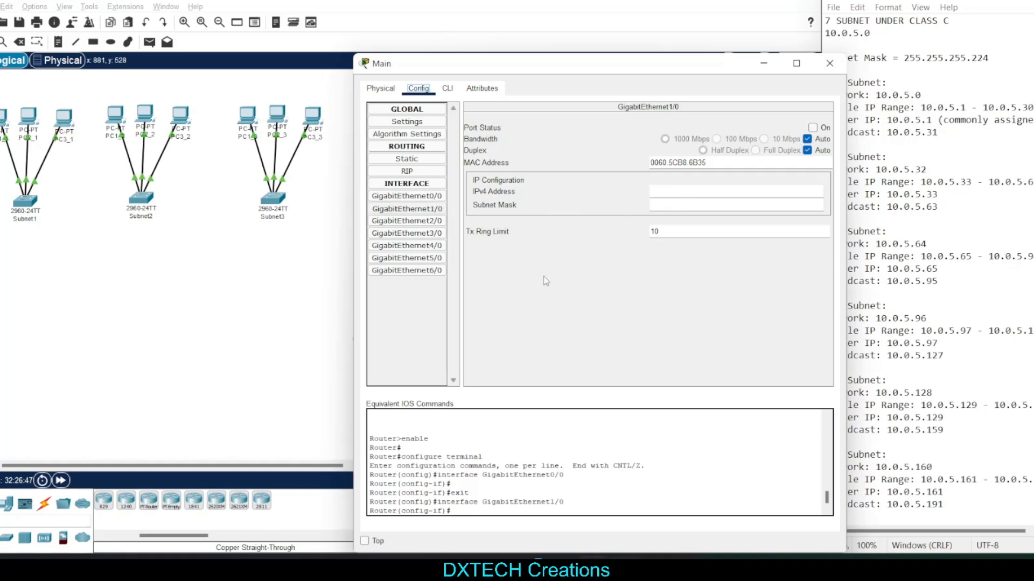
Give the Main router's GigabitEthernet0/0 interface the IPv4 address 10.0.5.1 and turn its port on
click(430, 197)
click(727, 194)
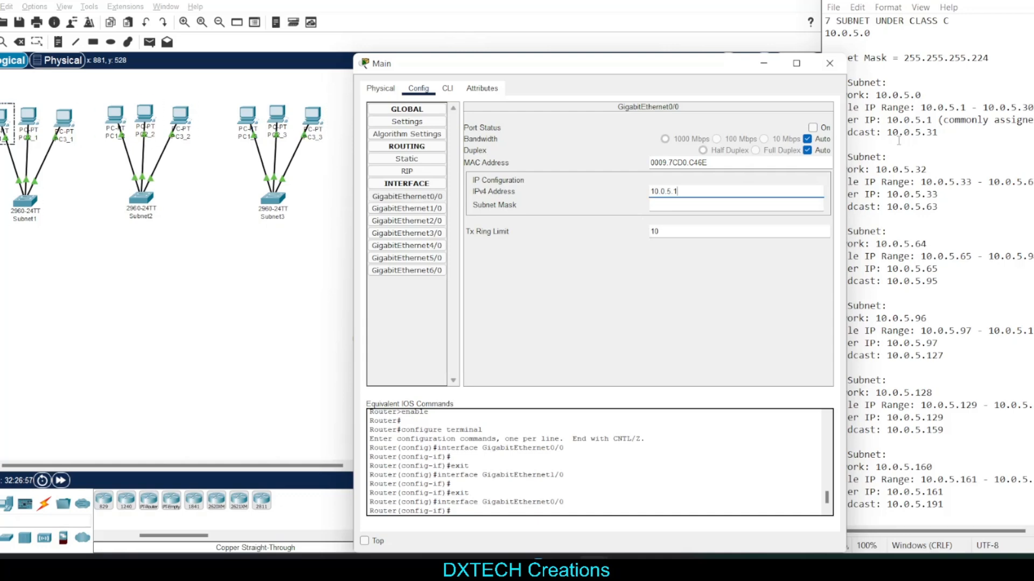
drag(717, 192, 650, 191)
key(Return)
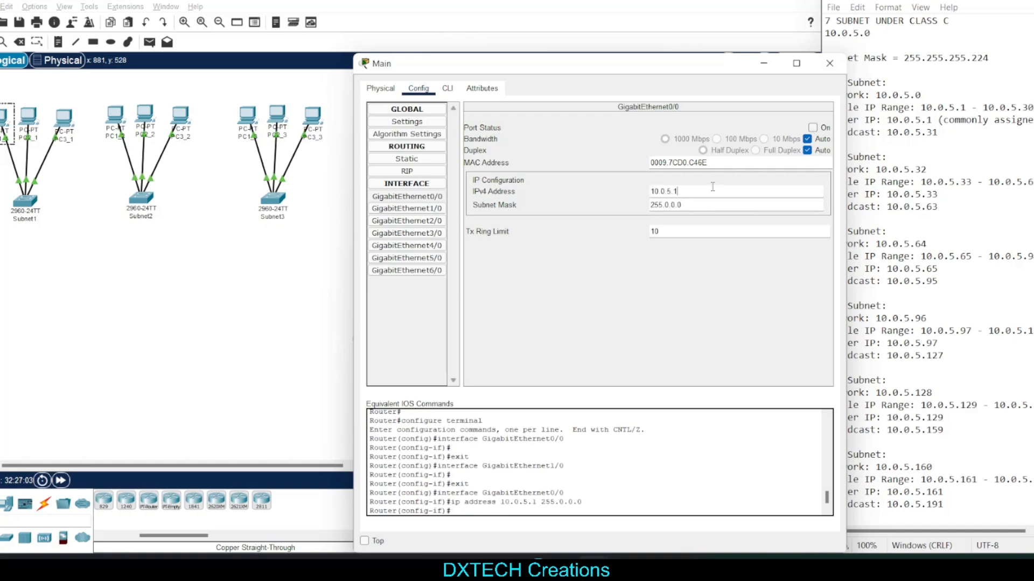
click(814, 129)
Set the subnet mask of the GigabitEthernet0/0 interface to 255.255.255.224
drag(731, 205, 626, 204)
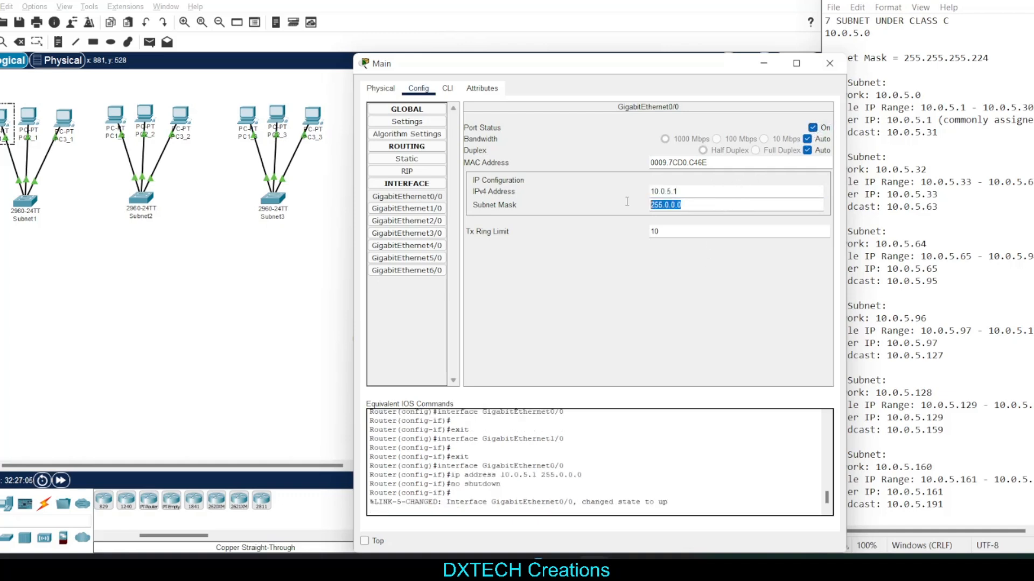
text(255.25)
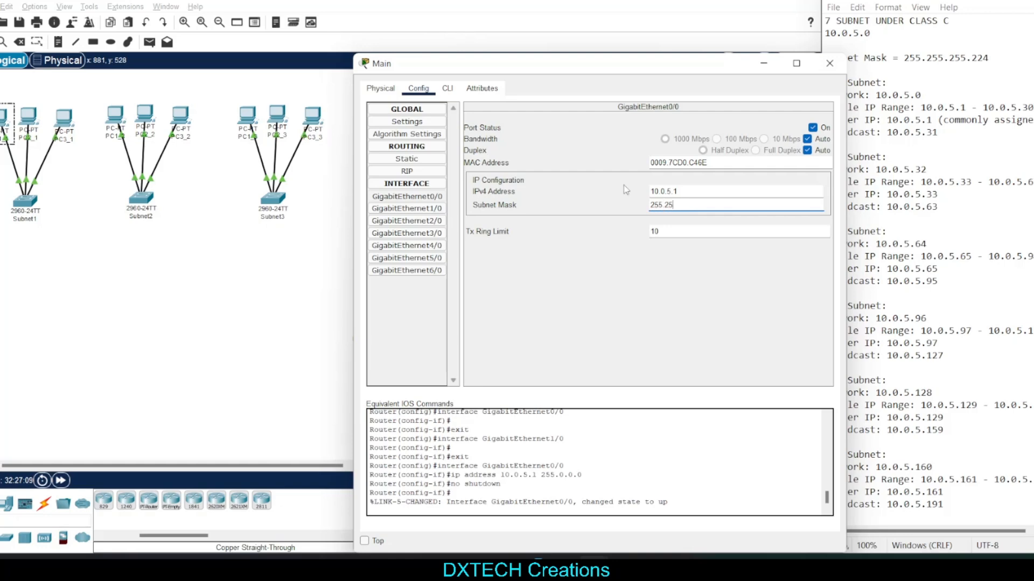
text(5.255.224)
key(Tab)
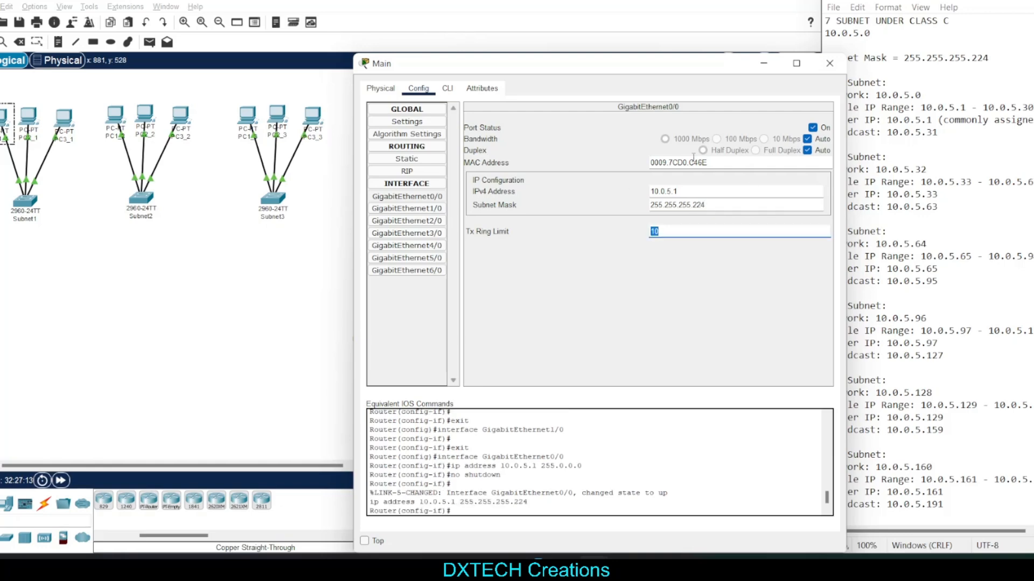
double_click(669, 188)
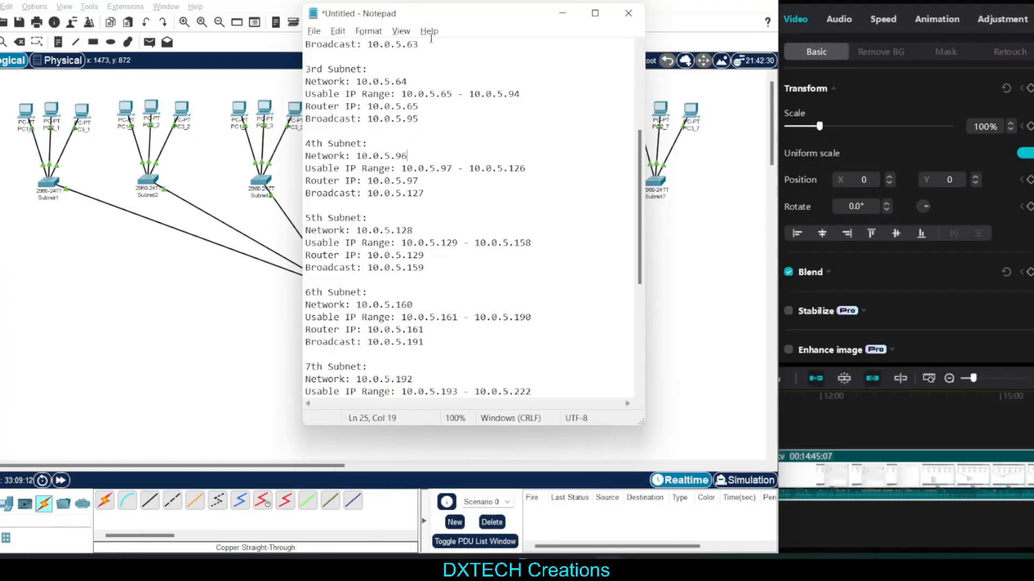
Examine the Main router's installed modules and its command-line interface, and return to the full topology
drag(434, 16, 570, 49)
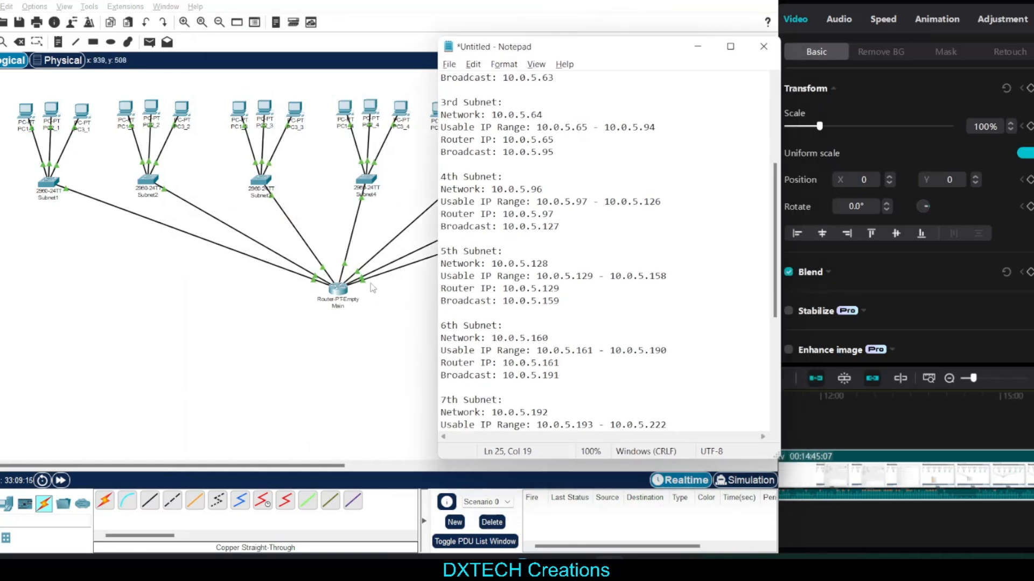
click(331, 304)
click(380, 88)
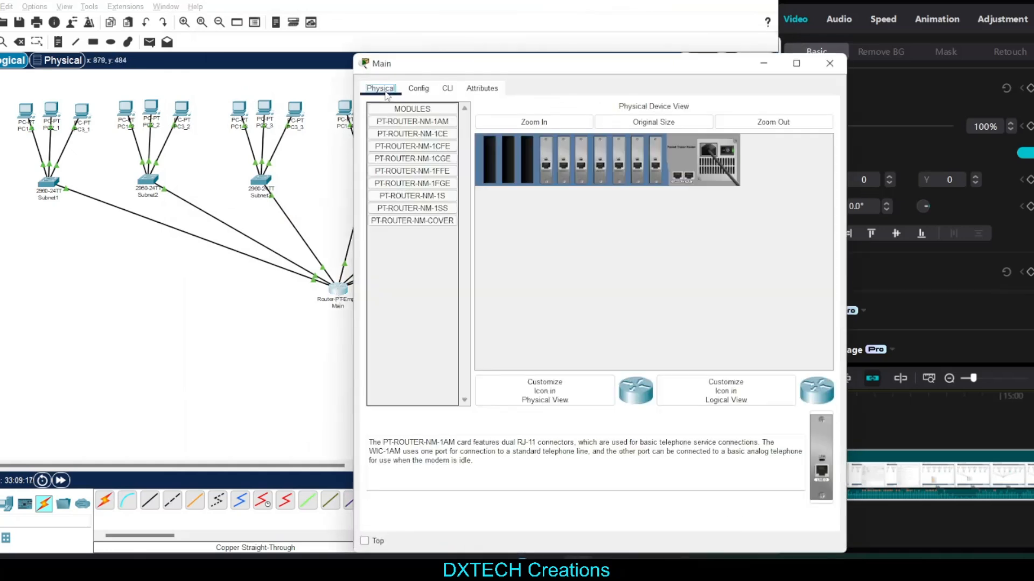
click(451, 92)
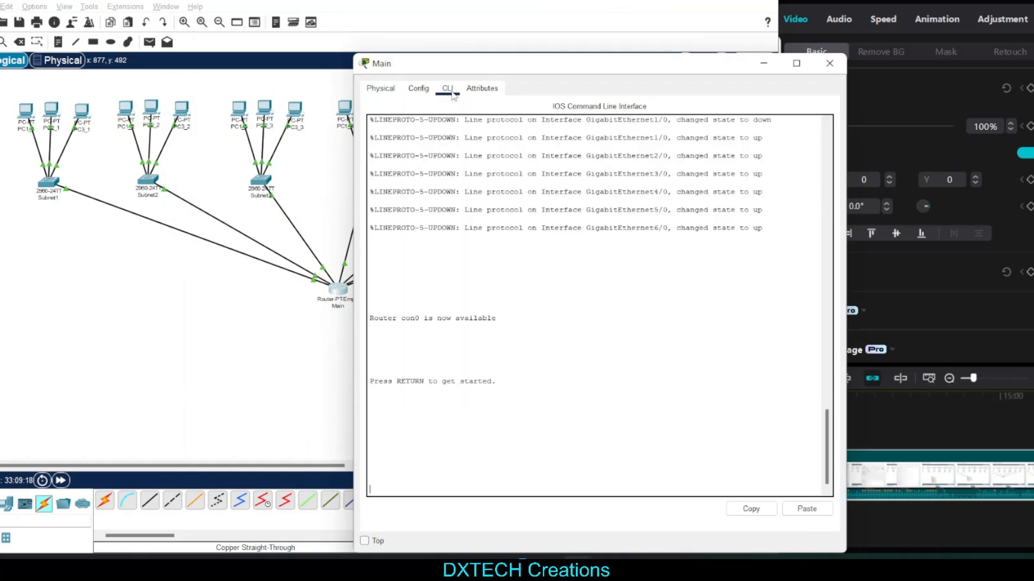
click(380, 88)
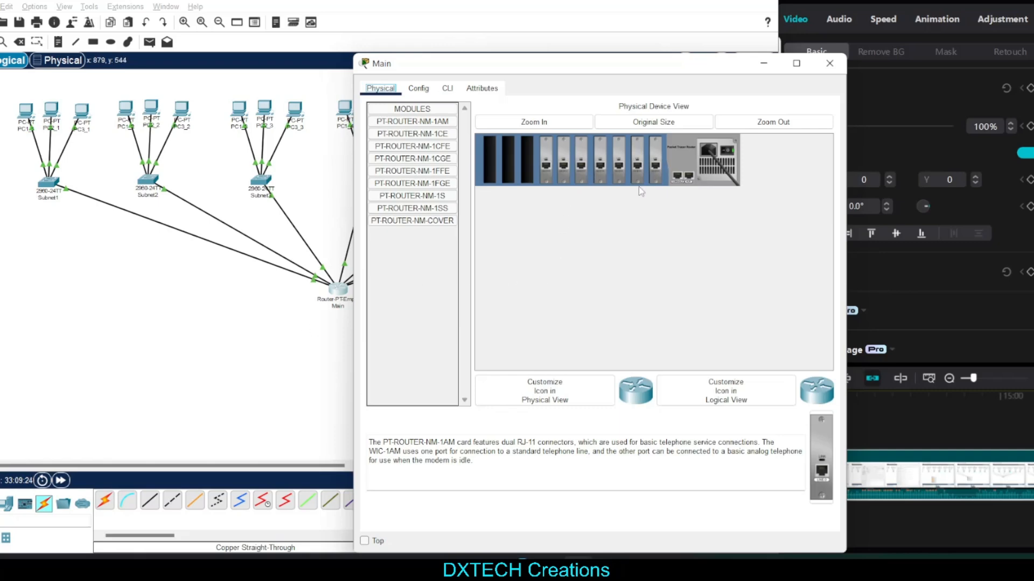
click(299, 344)
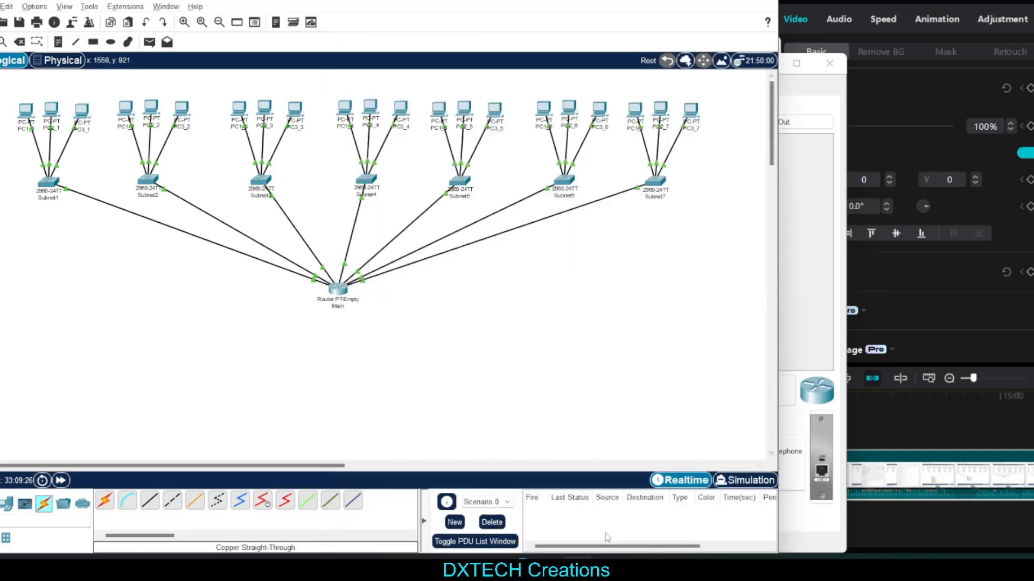
Compare the interface commands at the end of the notes with the command history in the Main router's command-line interface
click(600, 567)
scroll(576, 293, down, 3)
scroll(578, 288, down, 3)
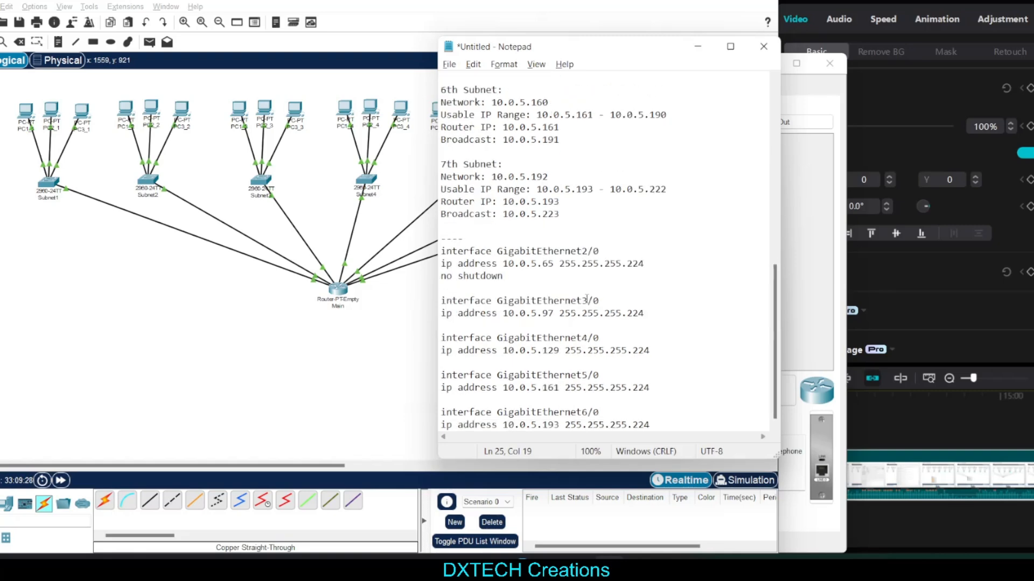
click(337, 289)
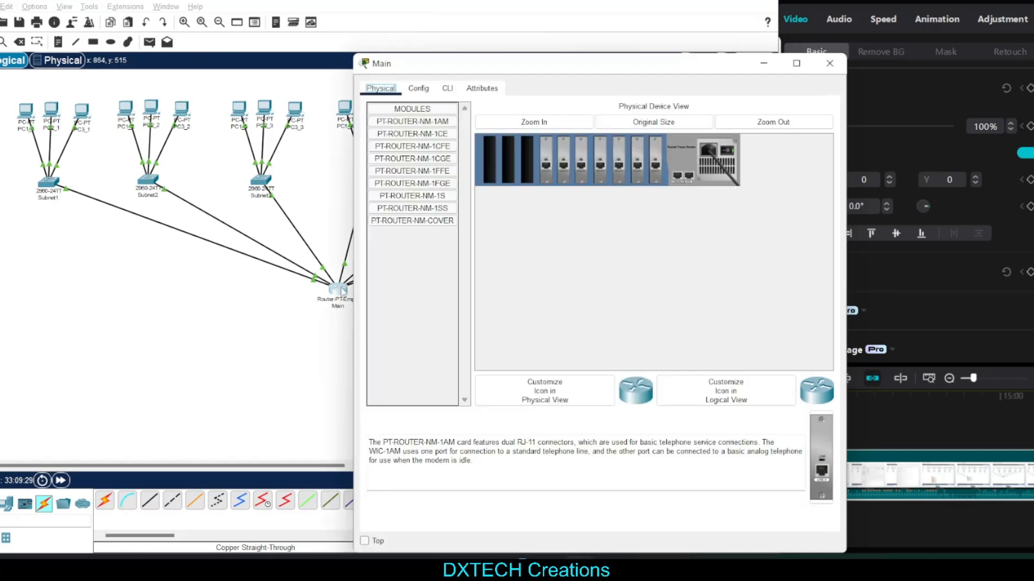
click(447, 88)
scroll(560, 423, up, 15)
scroll(522, 411, down, 3)
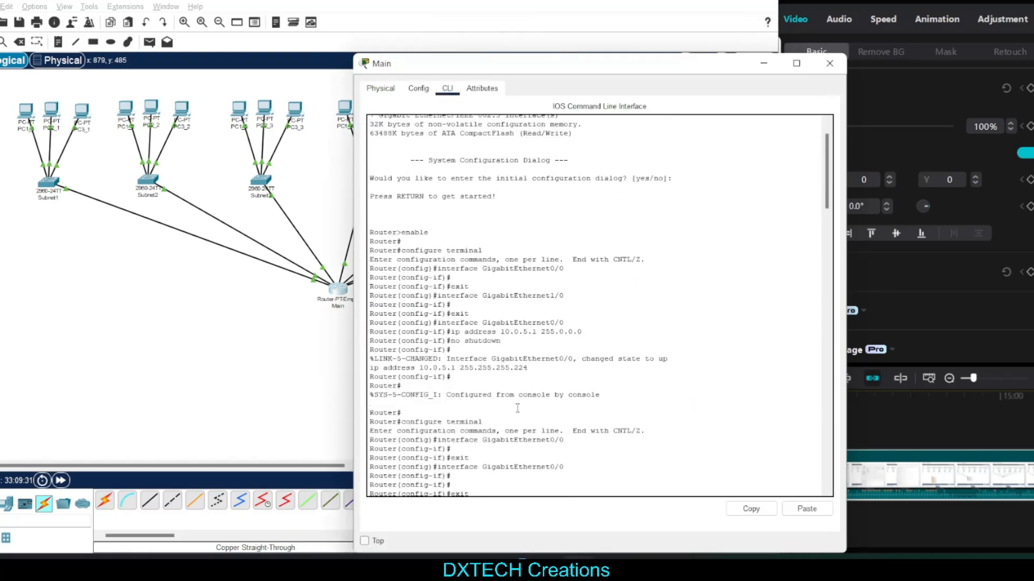
click(273, 346)
click(609, 568)
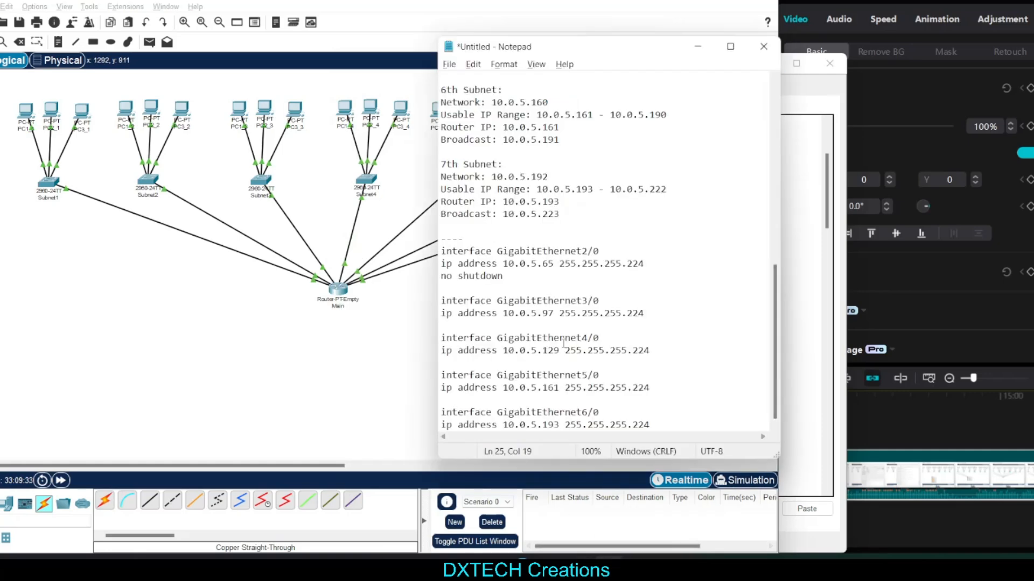
drag(675, 430, 443, 263)
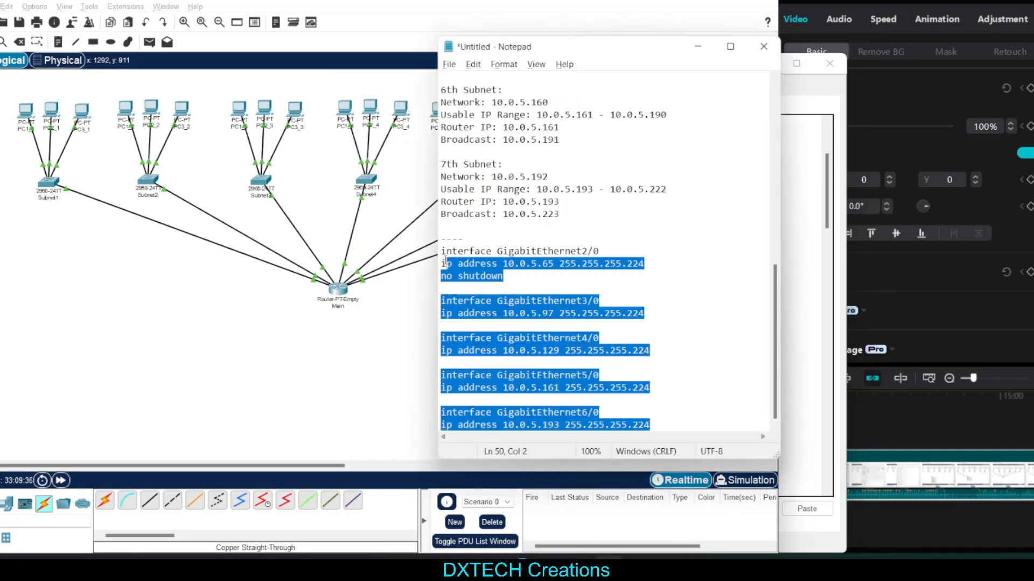
click(611, 286)
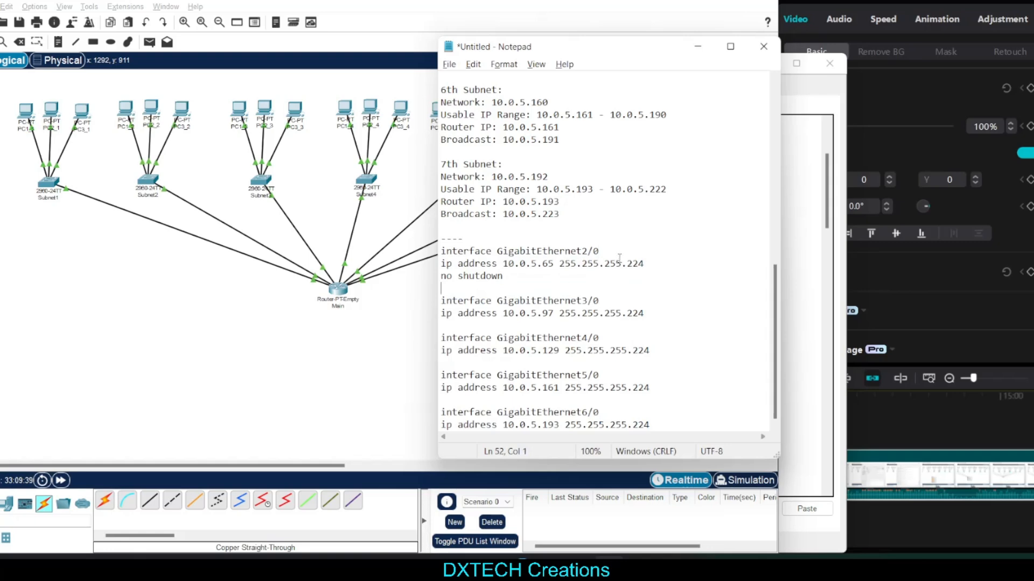
drag(603, 251, 441, 252)
click(580, 289)
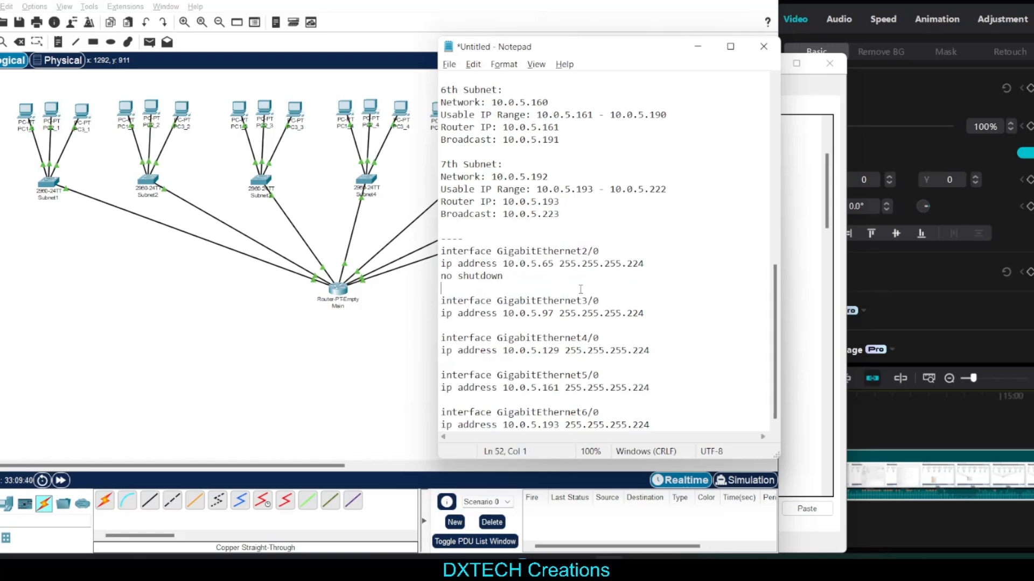
click(587, 251)
drag(587, 256, 582, 256)
text(0-)
key(BackSpace)
key(BackSpace)
text(1)
key(BackSpace)
text(3)
key(BackSpace)
text(2)
Check the GigabitEthernet2/0 interface line in the notes against the Main router's installed modules and list of interfaces
click(559, 281)
drag(609, 252, 453, 251)
click(567, 277)
double_click(453, 251)
click(497, 254)
drag(600, 251, 581, 251)
click(338, 290)
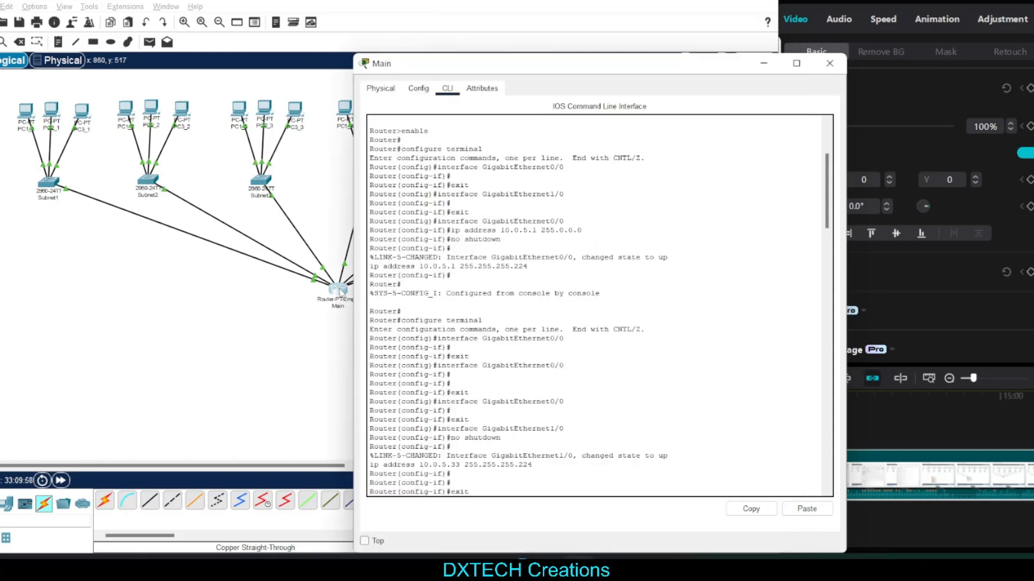
click(380, 89)
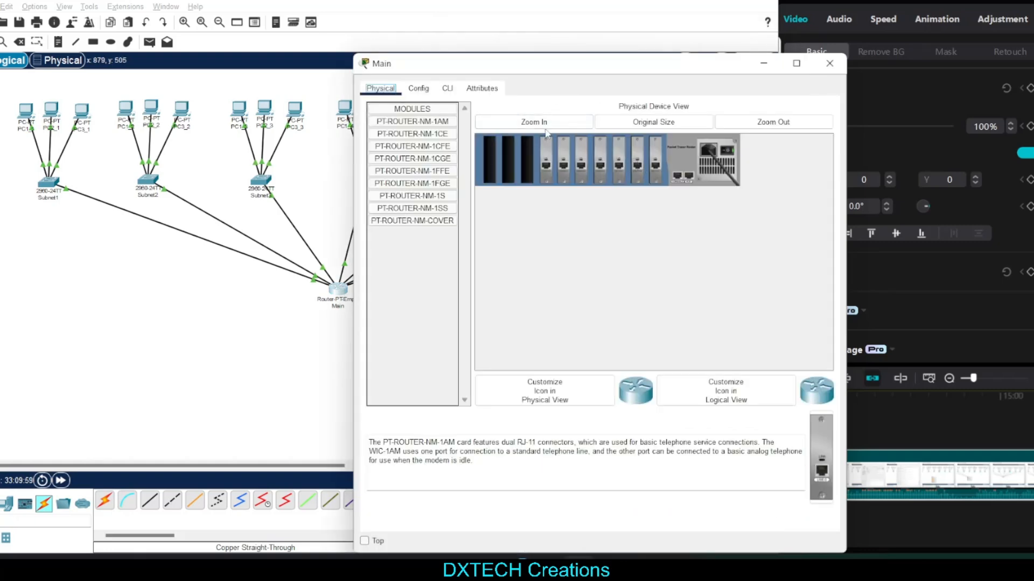
click(418, 88)
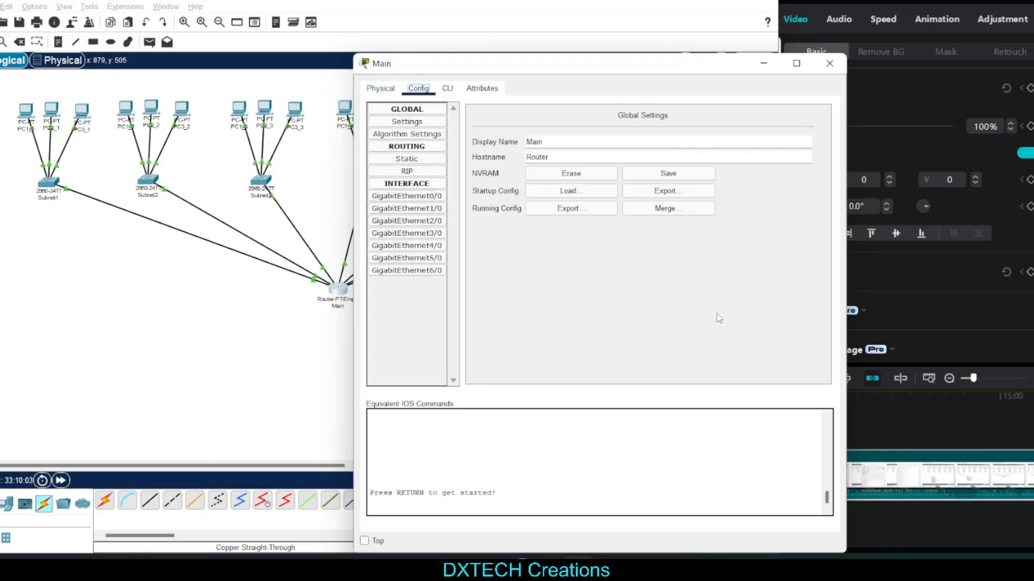
Review the interface, ip address and no shutdown lines of the GigabitEthernet2/0 block in the notes
click(607, 562)
drag(647, 246, 536, 238)
click(633, 263)
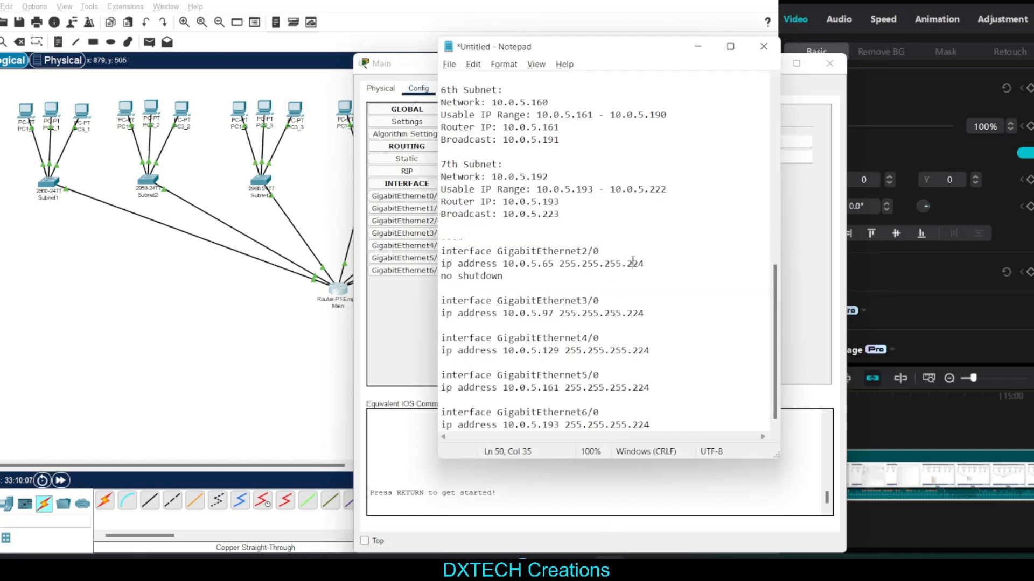
click(627, 251)
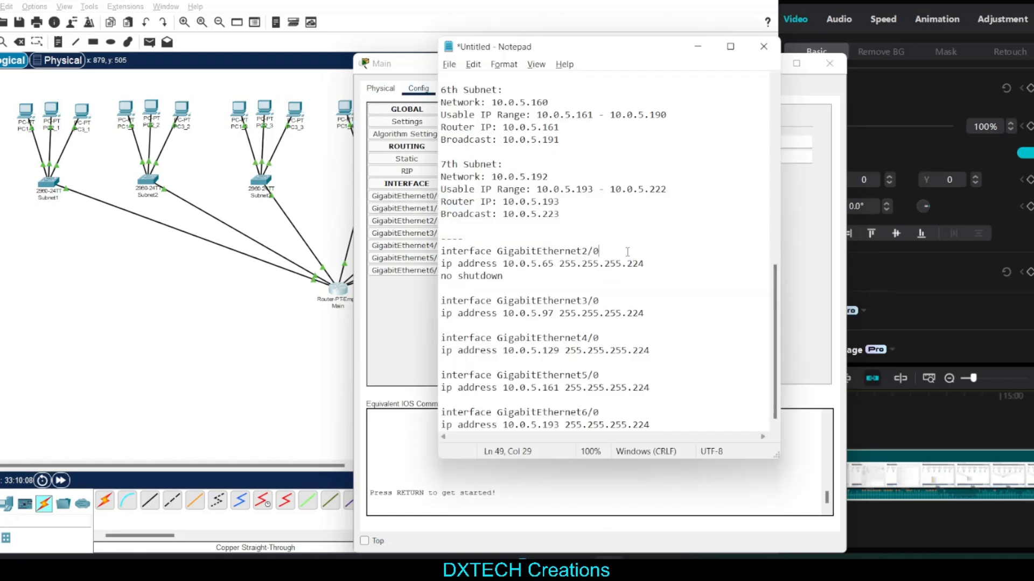
click(452, 266)
click(503, 276)
mouse_move(504, 264)
mouse_down()
mouse_move(554, 264)
mouse_move(497, 251)
mouse_up()
click(544, 285)
drag(610, 251, 498, 251)
click(540, 274)
drag(610, 251, 503, 251)
click(554, 274)
Insert two copies of the three-line GigabitEthernet2/0 block below the dashed line in the notes, separated by blank lines
drag(608, 249, 440, 252)
key(ctrl+c)
click(619, 264)
click(496, 250)
click(484, 241)
key(Return)
key(ctrl+v)
key(Return)
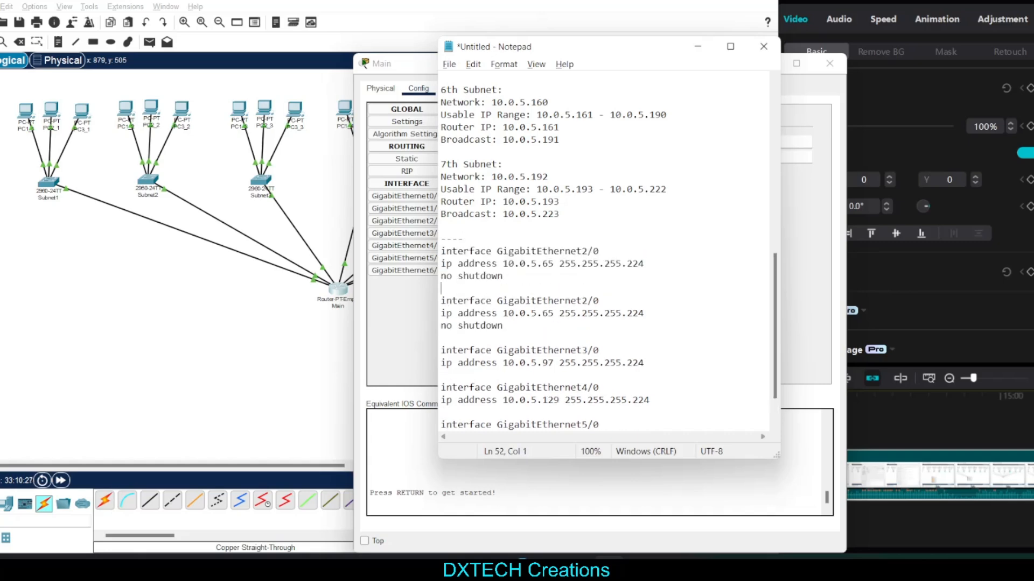
key(Return)
key(ctrl+v)
key(Return)
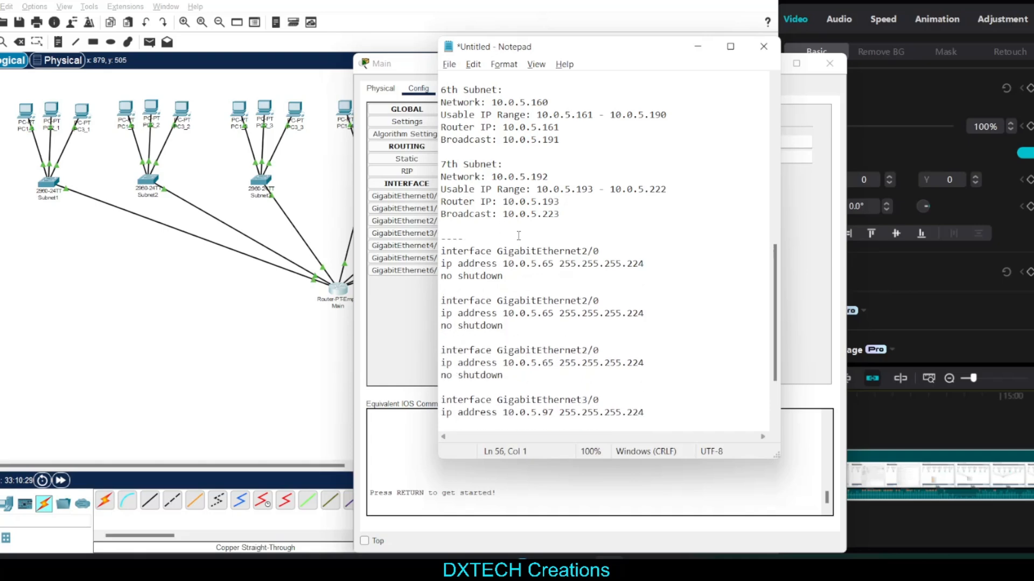
Change the interface names of the first two command blocks to GigabitEthernet0/0 and GigabitEthernet1/0
click(587, 251)
key(BackSpace)
text(1)
drag(581, 300, 588, 301)
drag(587, 250, 582, 251)
text(0)
drag(590, 296, 582, 299)
text(1)
Set the IP address in the GigabitEthernet0/0 block of the notes to 10.0.5.1
click(562, 350)
drag(620, 251, 475, 249)
click(545, 274)
click(620, 245)
click(606, 254)
double_click(550, 264)
text(1)
Review the IP addresses and subnet masks in the GigabitEthernet0/0, GigabitEthernet1/0 and GigabitEthernet2/0 blocks
drag(638, 264, 554, 264)
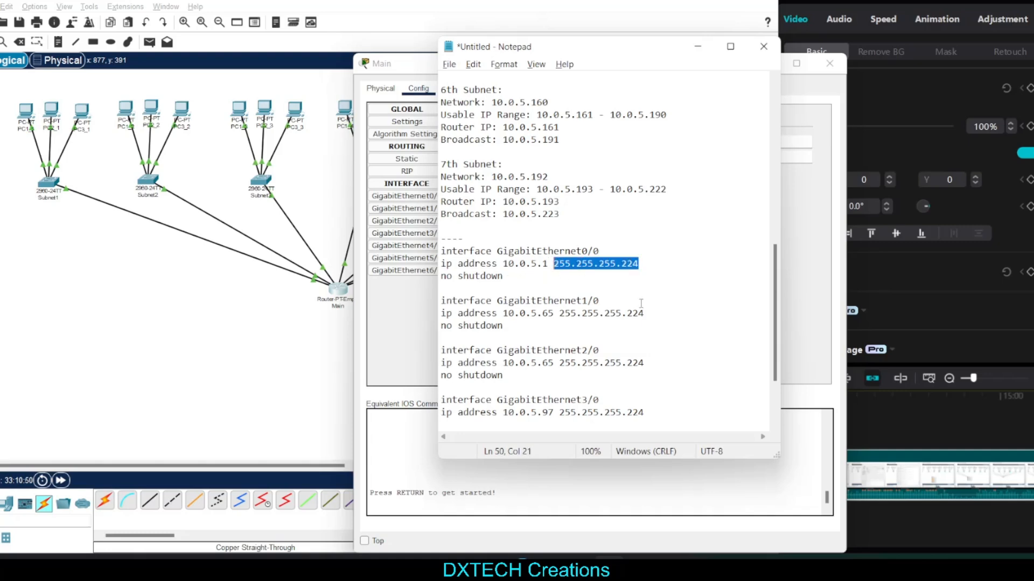
drag(643, 313, 556, 312)
drag(644, 363, 552, 360)
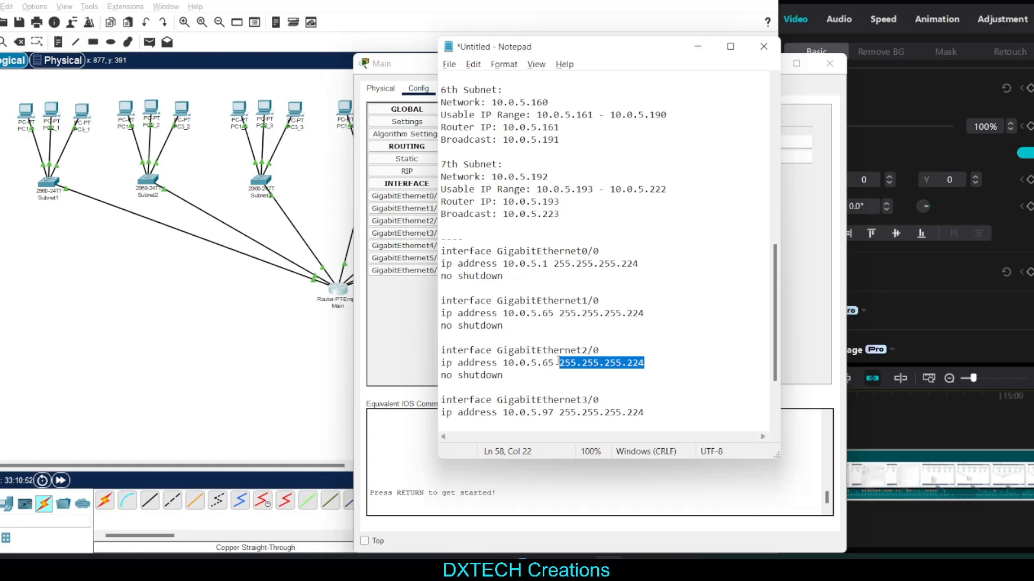
click(585, 270)
click(550, 264)
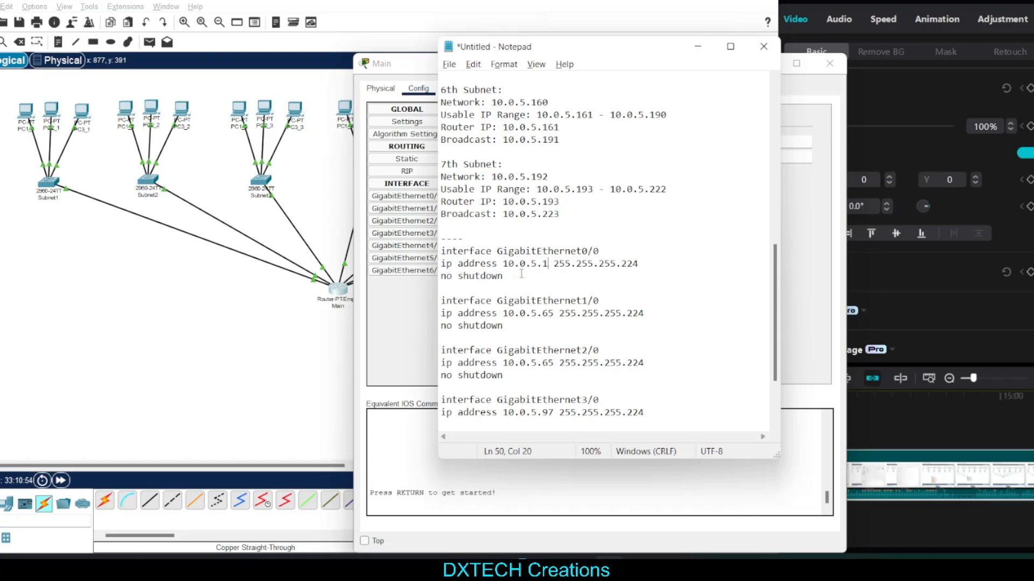
double_click(518, 273)
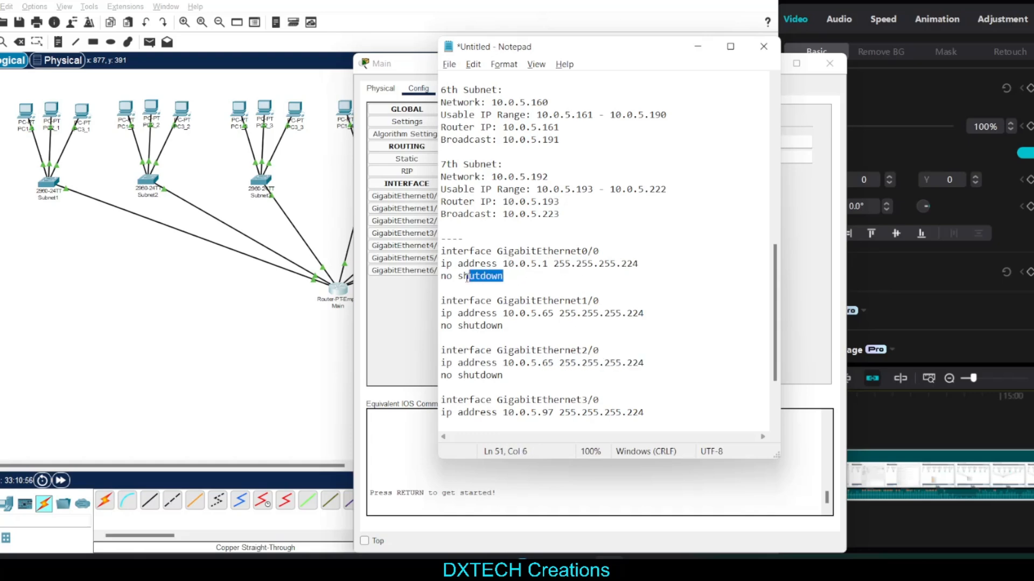
click(643, 267)
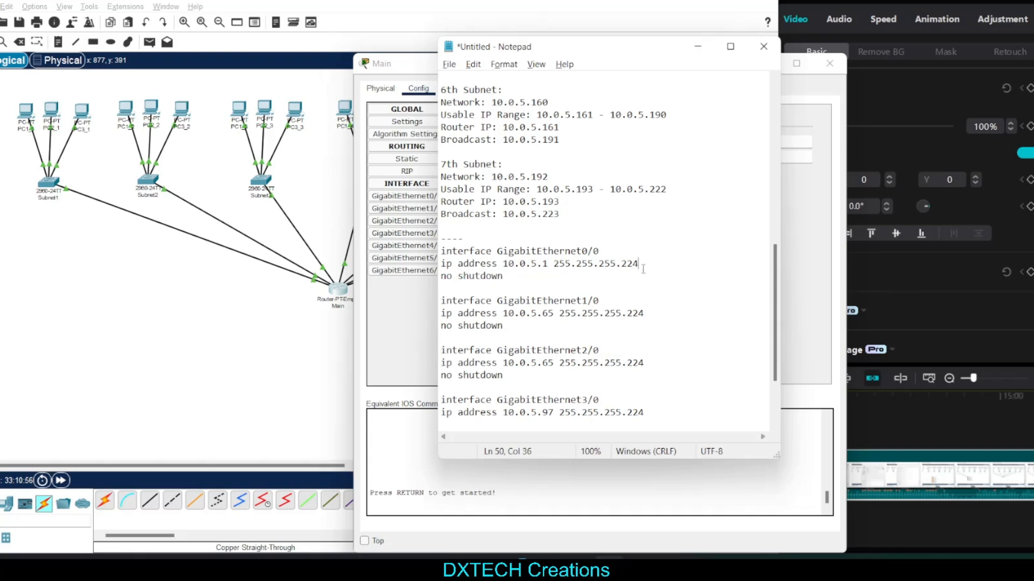
click(459, 263)
click(503, 264)
drag(504, 263, 639, 264)
click(578, 280)
click(639, 287)
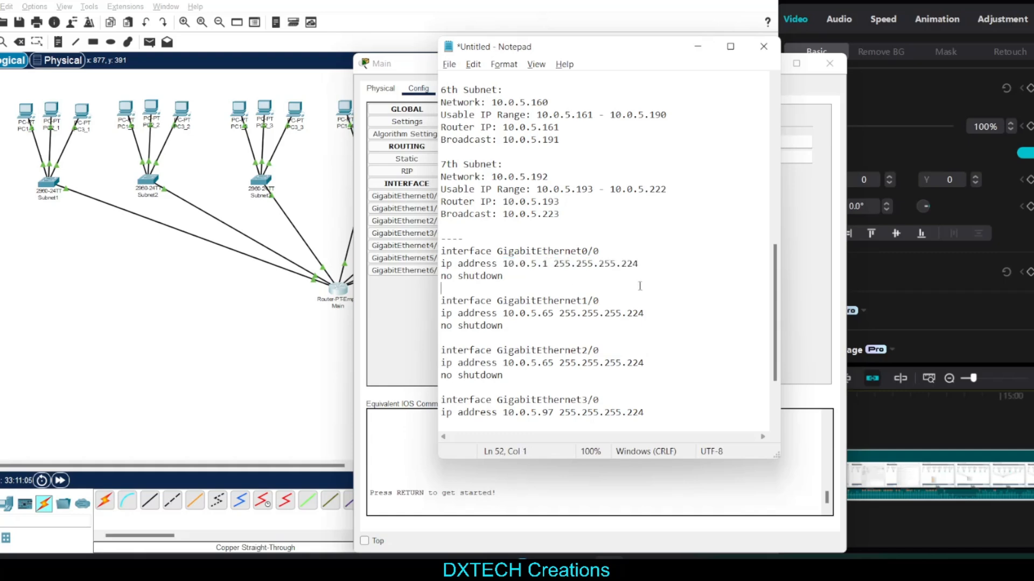
Compare the no shutdown command in the notes with the port status of the Main router's GigabitEthernet1/0 and GigabitEthernet0/0 interfaces
triple_click(486, 276)
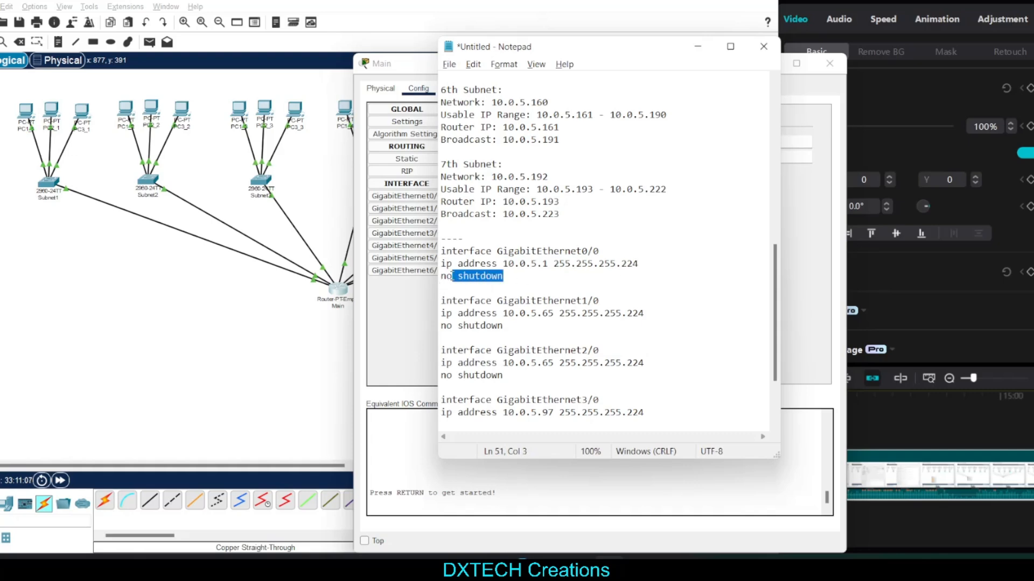
click(523, 279)
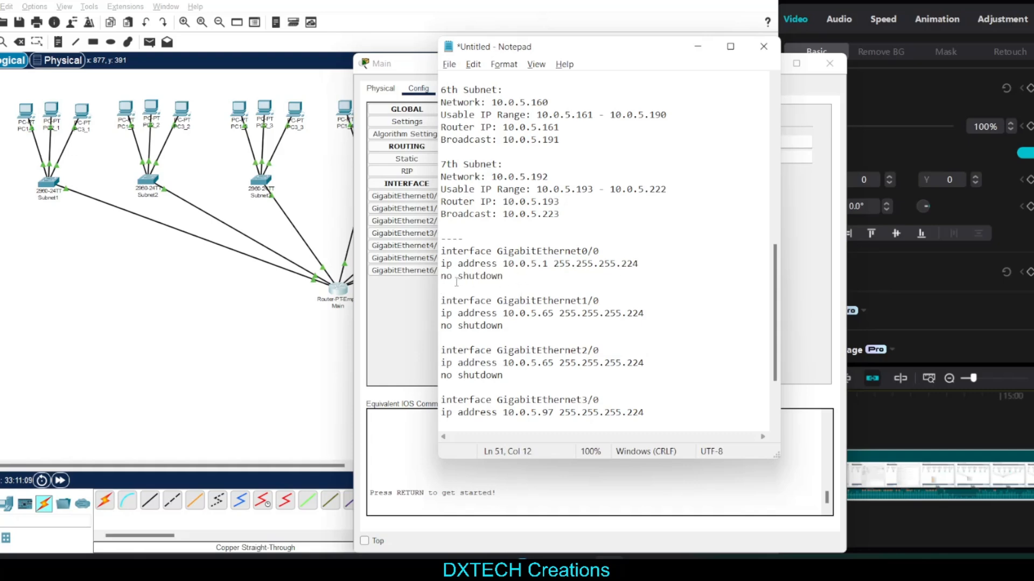
click(448, 280)
drag(453, 279, 458, 278)
click(511, 281)
key(shift+Home)
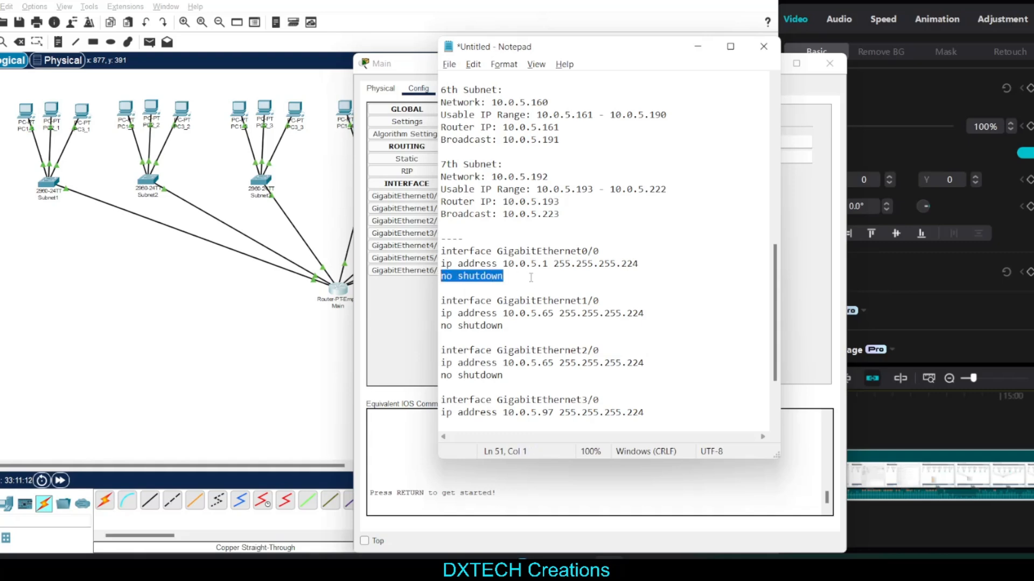
click(411, 81)
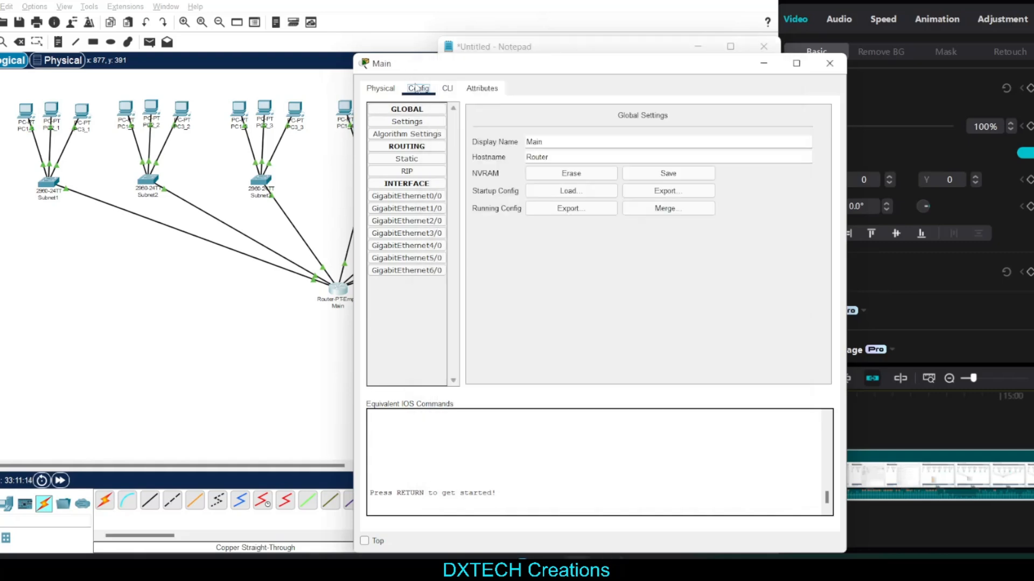
click(421, 209)
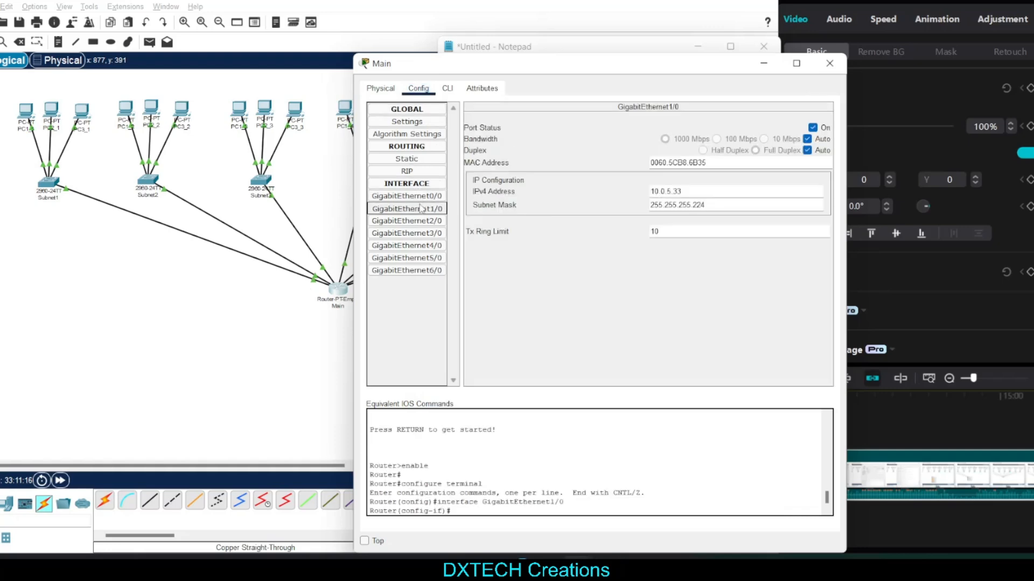
click(422, 197)
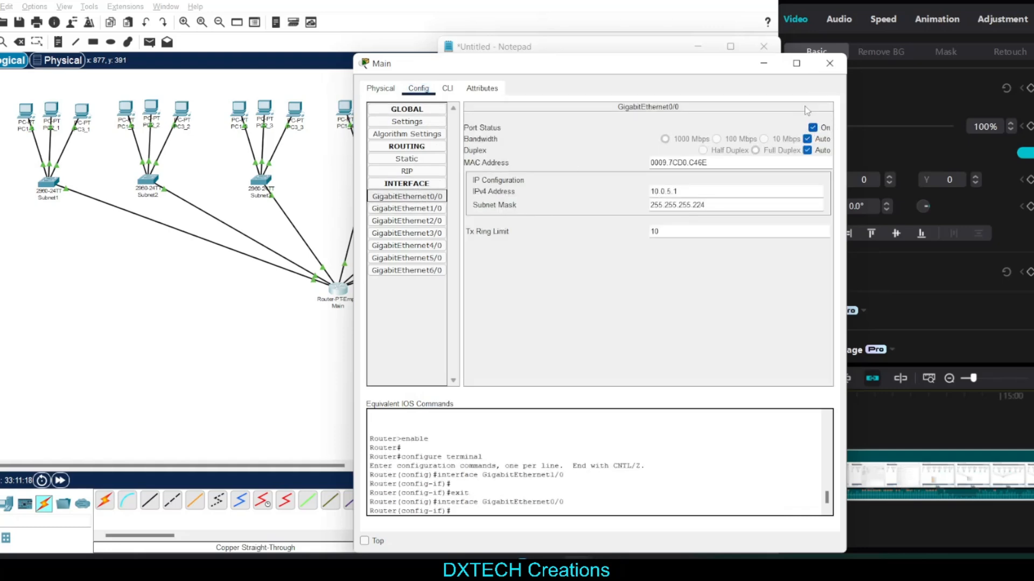
click(486, 42)
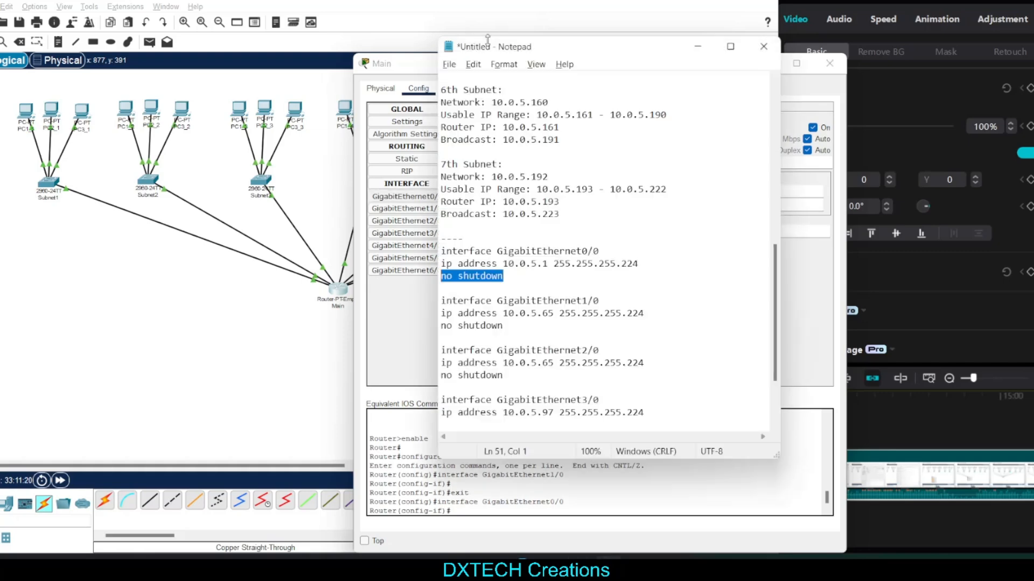
click(488, 290)
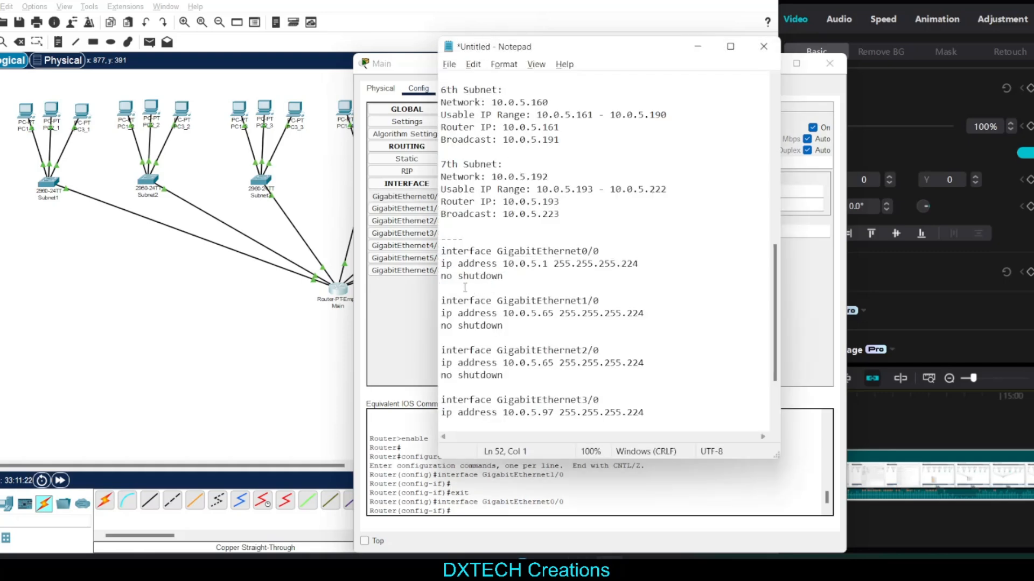
text(exit)
key(BackSpace)
key(BackSpace)
key(BackSpace)
Examine how the GigabitEthernet0/0 command block is followed by the GigabitEthernet1/0 block in the notes
drag(615, 301, 442, 300)
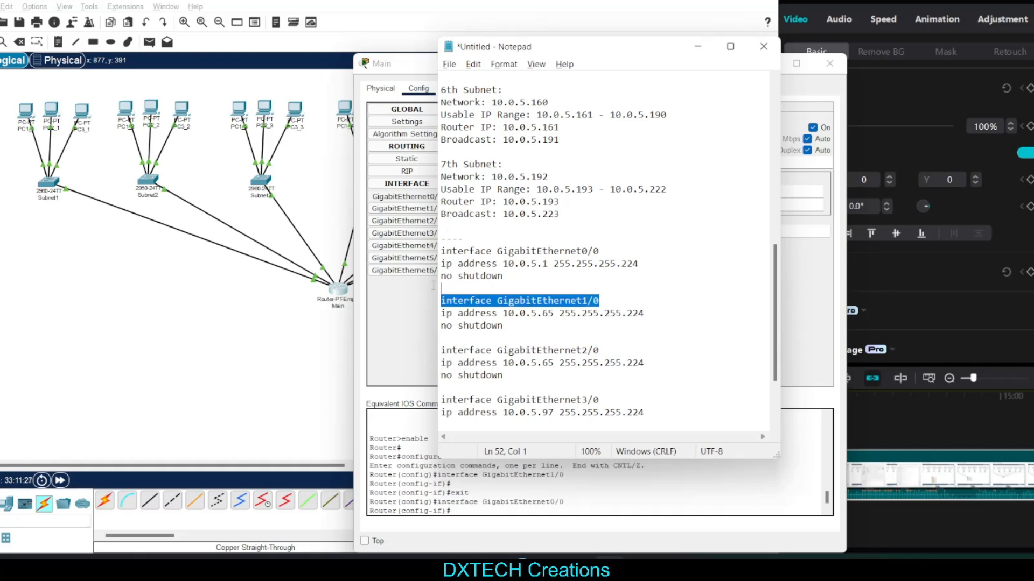
click(573, 273)
drag(556, 275, 441, 251)
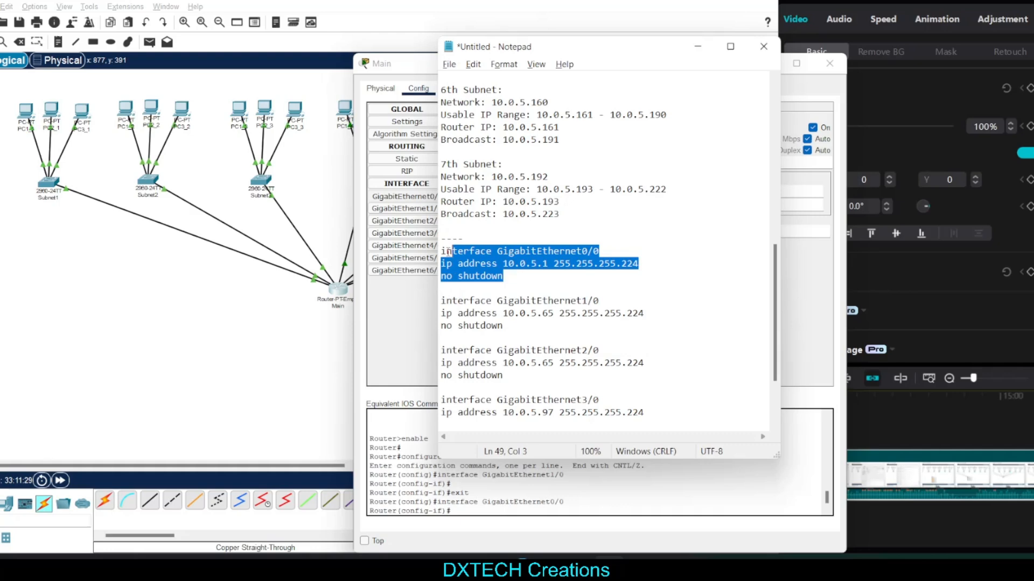
click(612, 292)
drag(616, 303, 548, 304)
click(498, 302)
click(627, 302)
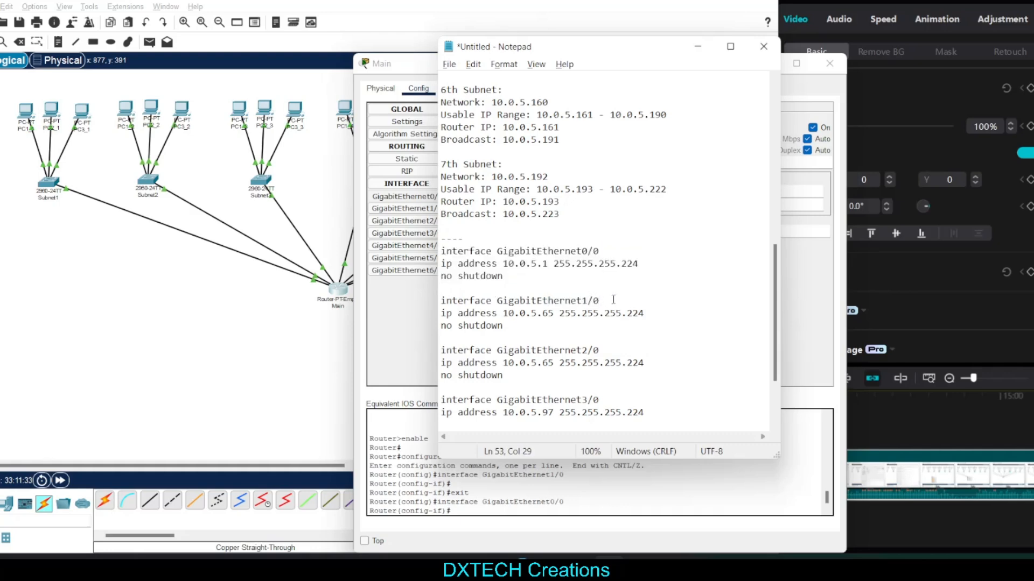
drag(612, 301, 496, 301)
click(554, 313)
click(606, 301)
click(532, 335)
click(578, 322)
scroll(760, 242, up, 1)
scroll(761, 243, down, 3)
shift+click(464, 215)
drag(465, 215, 437, 205)
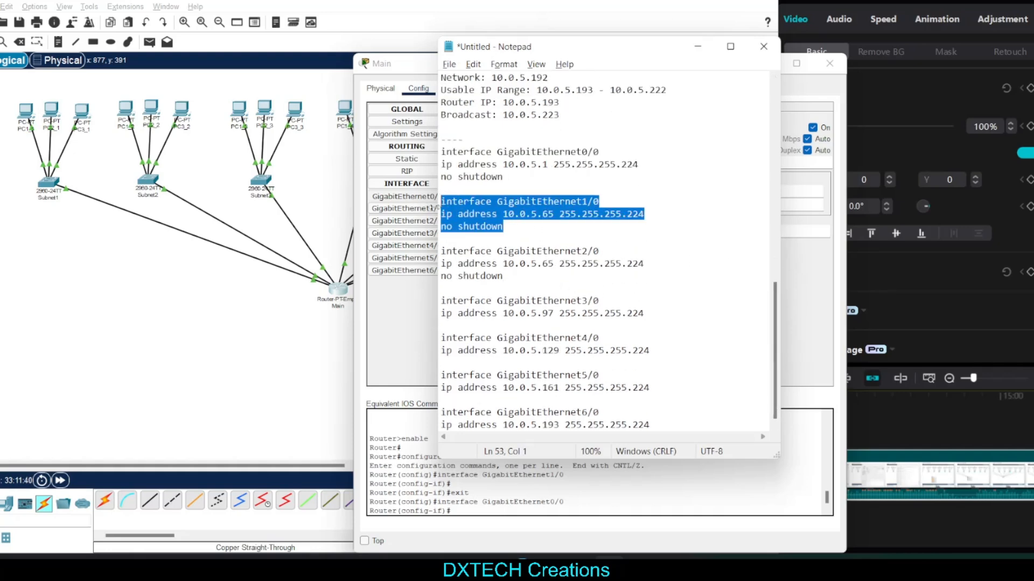
click(565, 225)
drag(565, 224, 439, 206)
click(545, 234)
Look up the 2nd subnet's router IP in the notes and set the GigabitEthernet1/0 block's address to 10.0.5.33
drag(502, 215, 552, 217)
scroll(757, 300, up, 13)
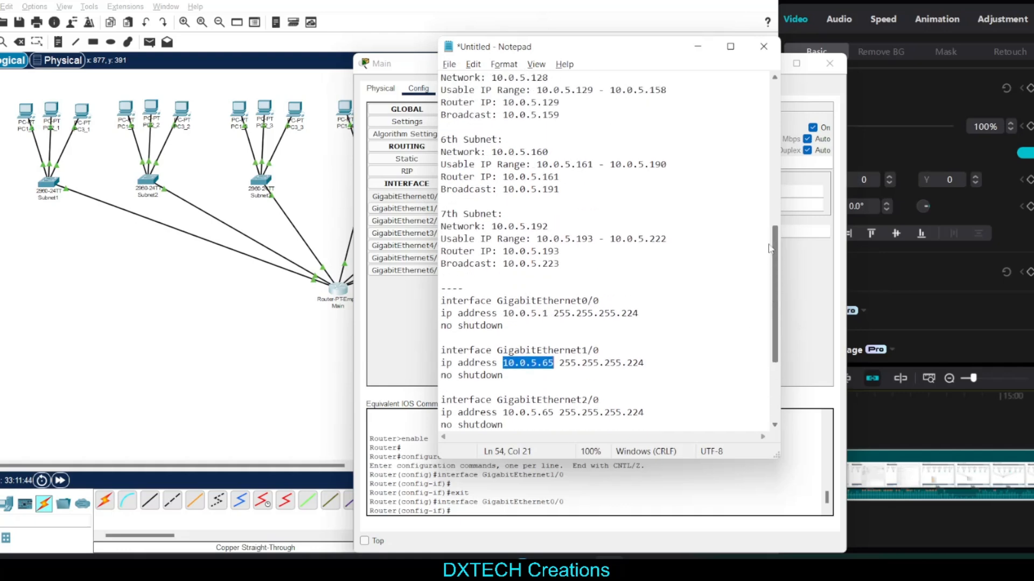
drag(441, 201, 586, 251)
click(588, 259)
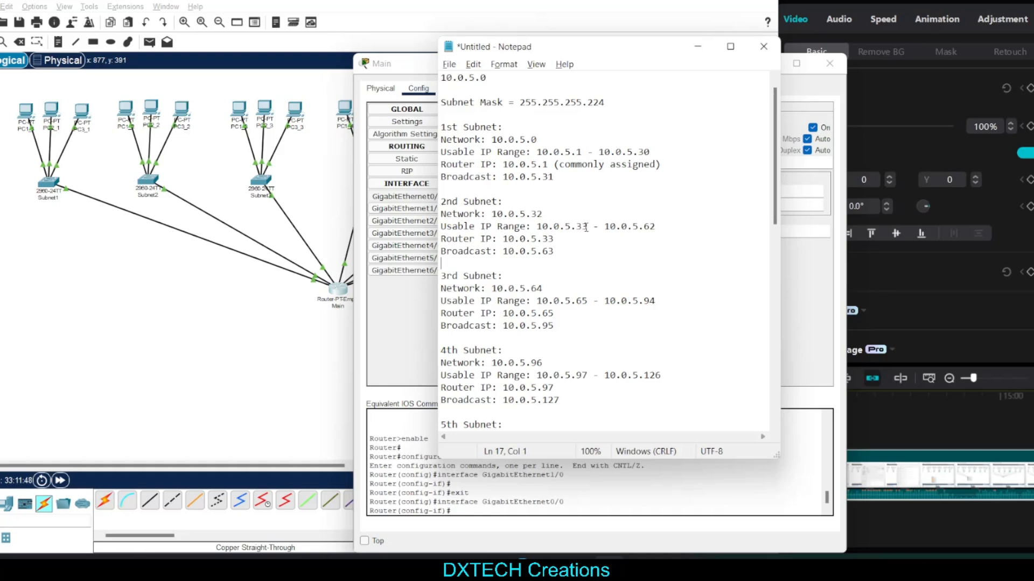
double_click(579, 224)
key(Down)
key(shift+Left)
key(shift+Left)
scroll(754, 282, down, 10)
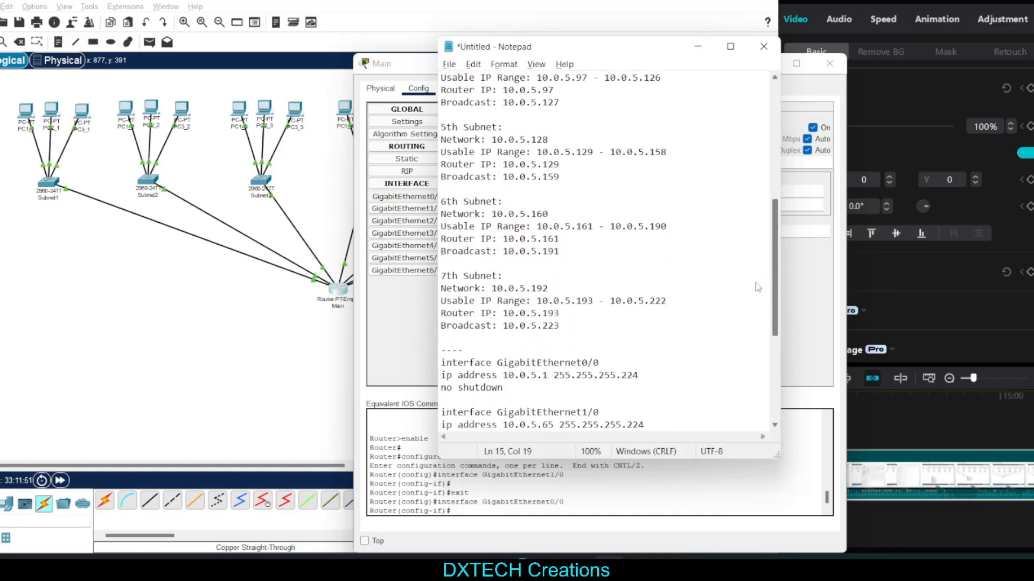
drag(559, 363, 543, 363)
text(33)
key(Down)
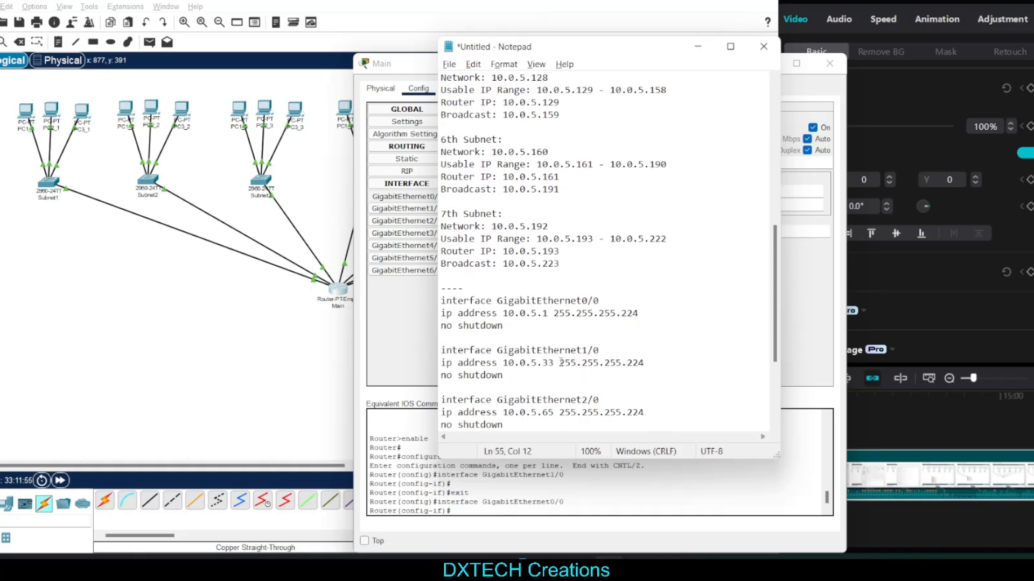
Check the subnet mask and no shutdown line in the GigabitEthernet1/0 block of the notes
click(556, 363)
click(584, 376)
drag(650, 364, 553, 370)
click(514, 380)
scroll(592, 350, down, 1)
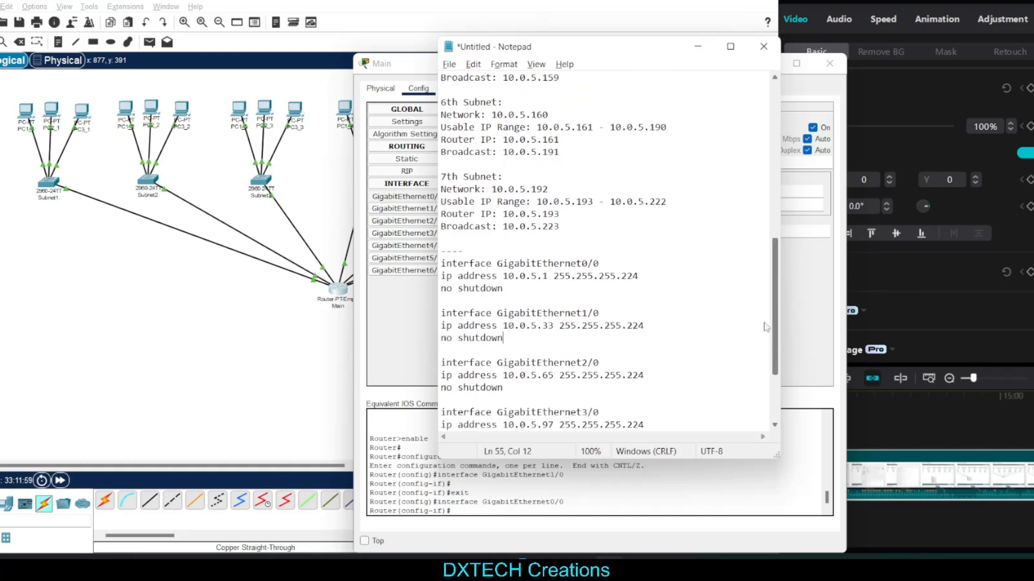
Examine the GigabitEthernet0/0, GigabitEthernet1/0 and GigabitEthernet2/0 command blocks in the notes, including their no shutdown lines
drag(503, 388, 455, 374)
click(564, 394)
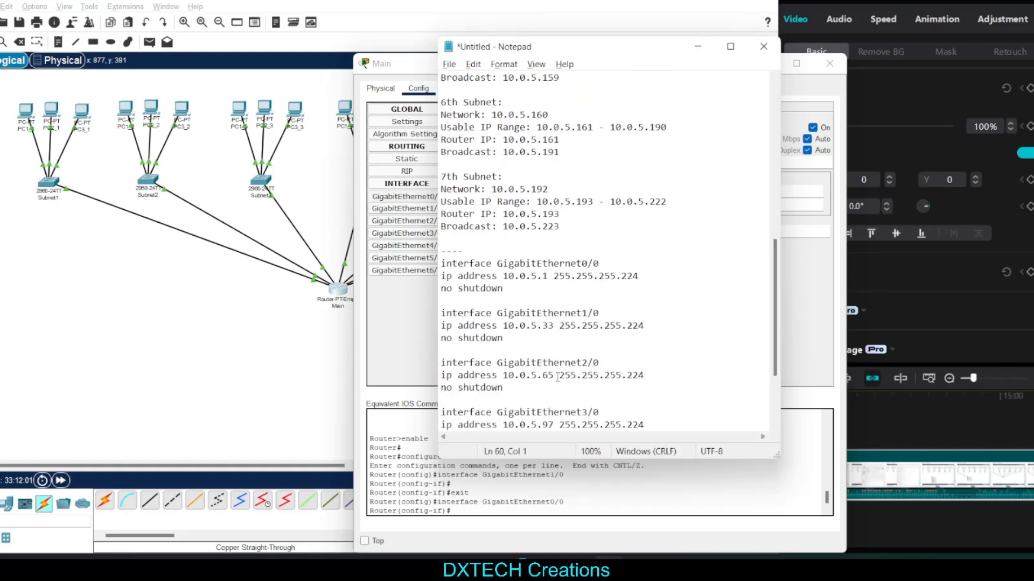
click(548, 389)
drag(778, 330, 778, 364)
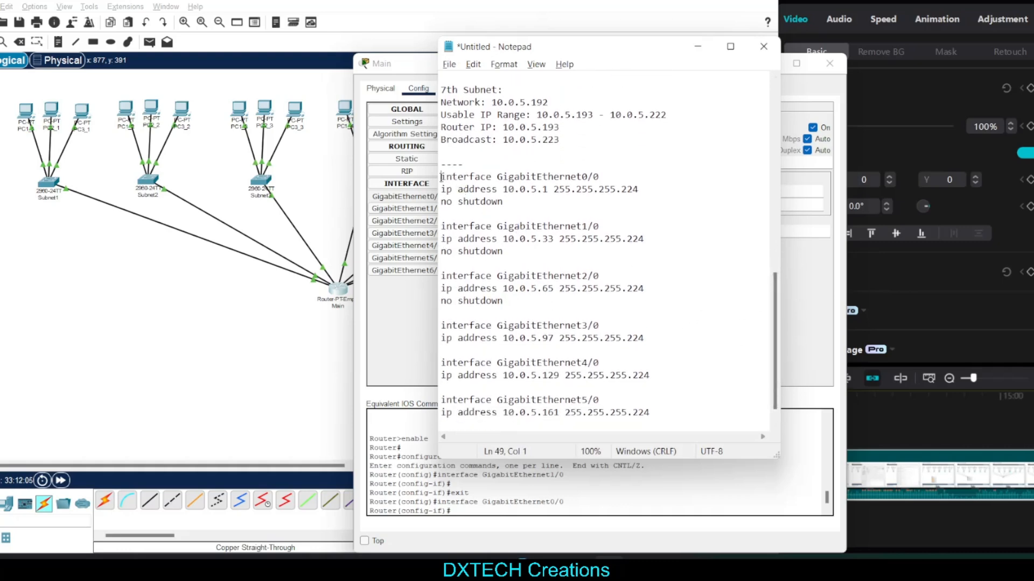
drag(441, 177, 503, 203)
click(469, 216)
drag(442, 227, 504, 252)
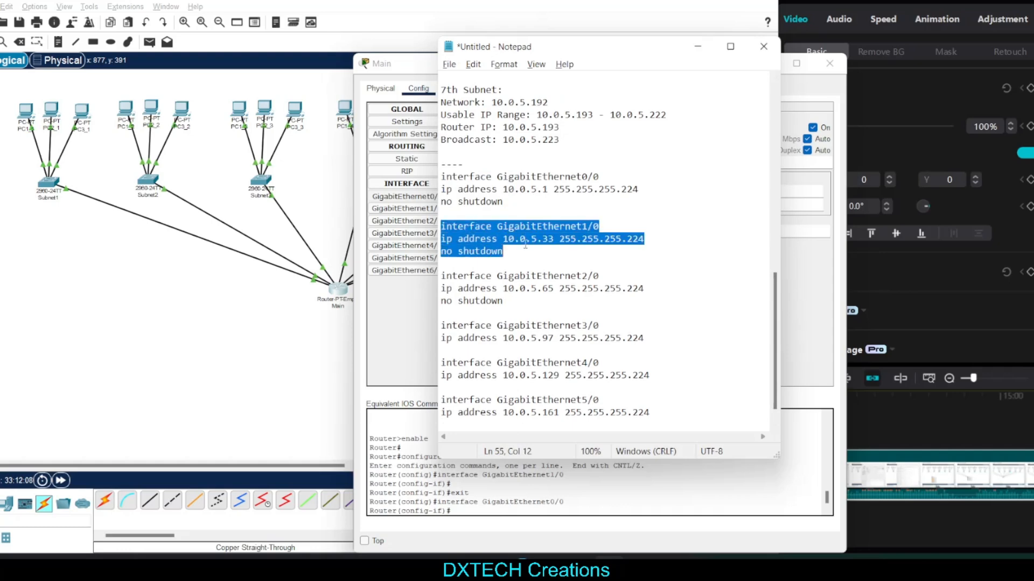
click(508, 203)
Copy all interface command blocks, GigabitEthernet0/0 through GigabitEthernet6/0, from the notes and paste them into the Main router's command line
drag(442, 177, 682, 429)
key(ctrl+c)
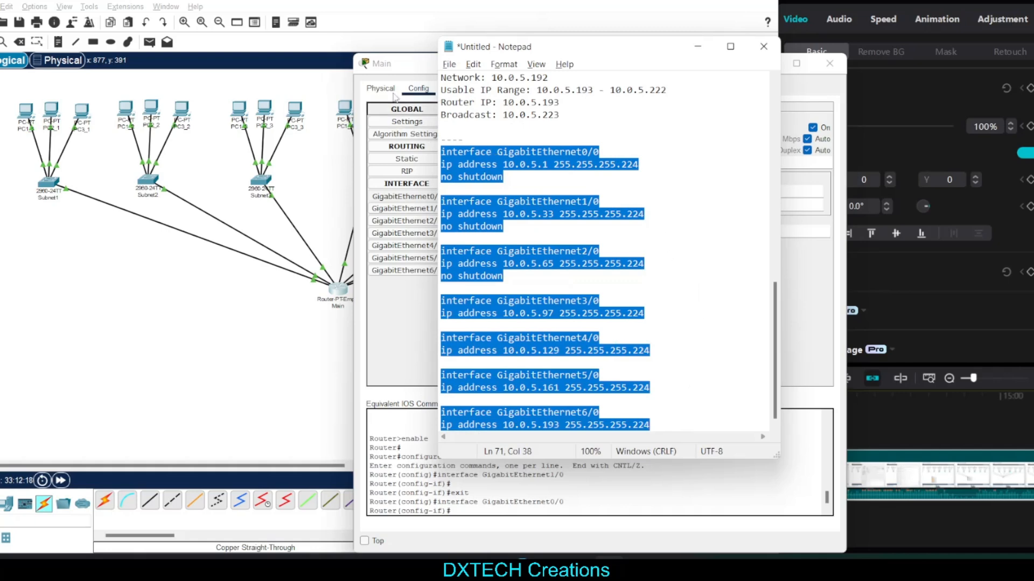
click(416, 68)
click(451, 90)
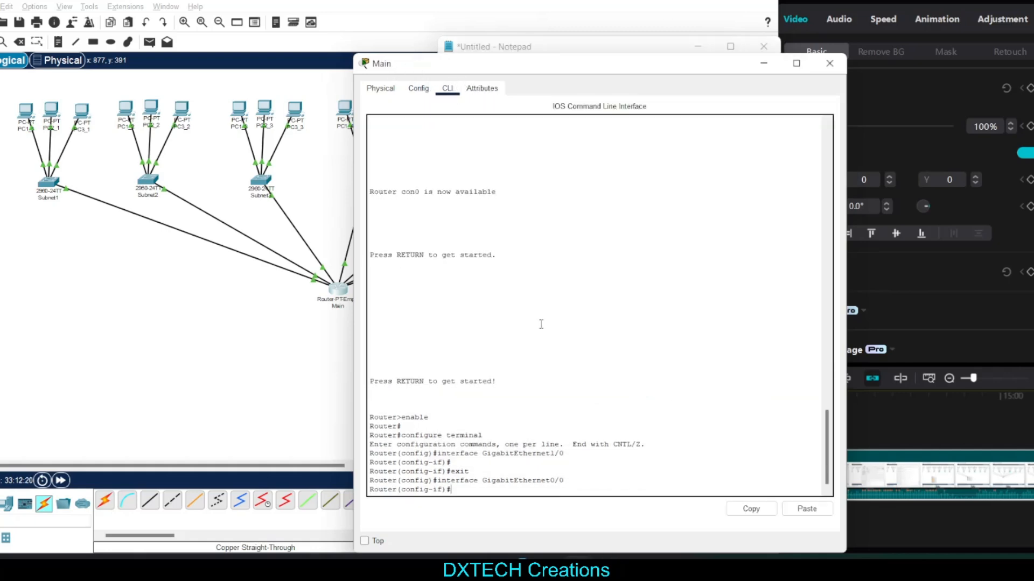
click(810, 509)
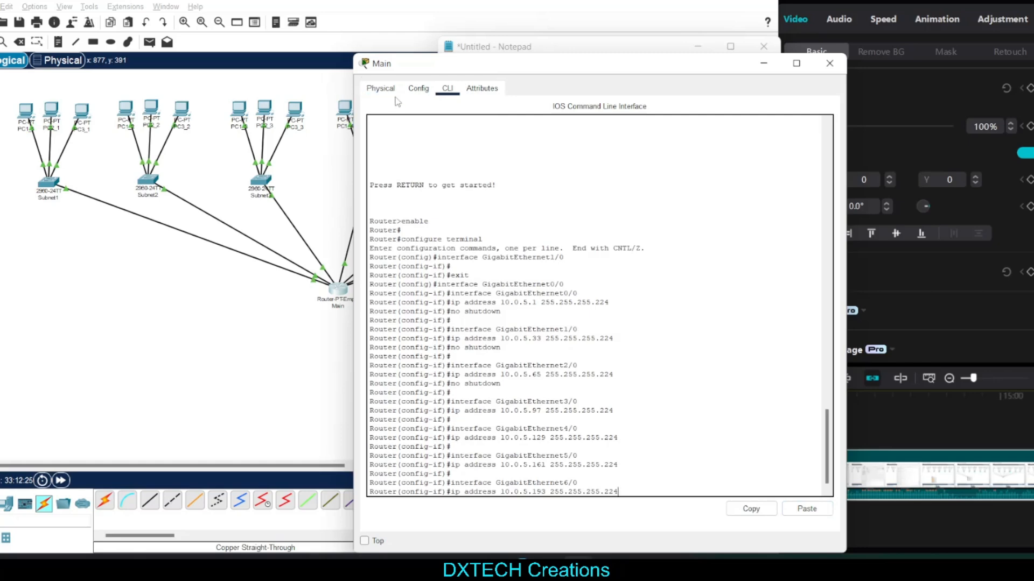
Check the IPv4 address, subnet mask and port status of the Main router's GigabitEthernet interfaces, and close the router's window
click(418, 89)
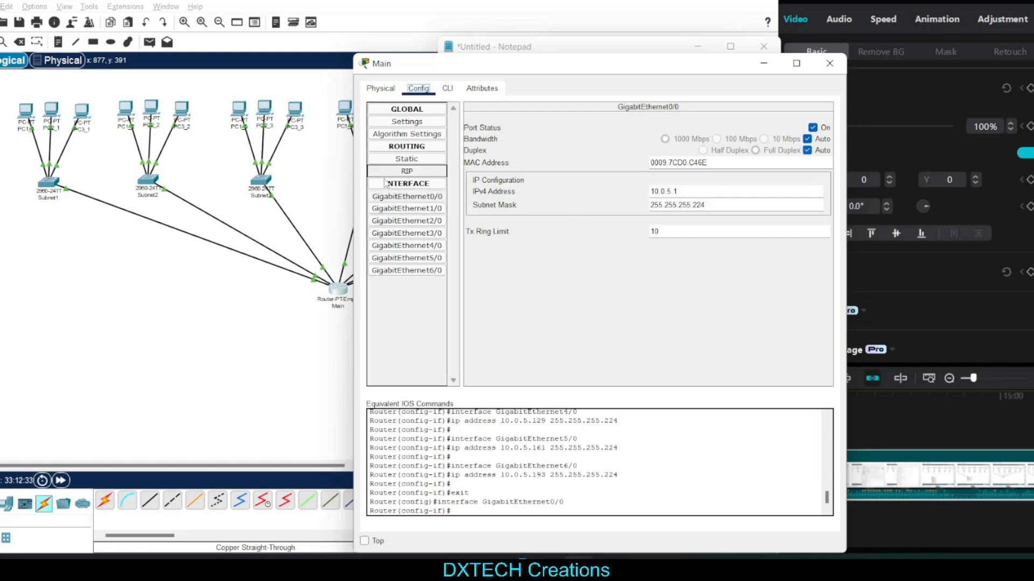
click(406, 209)
click(412, 233)
click(421, 258)
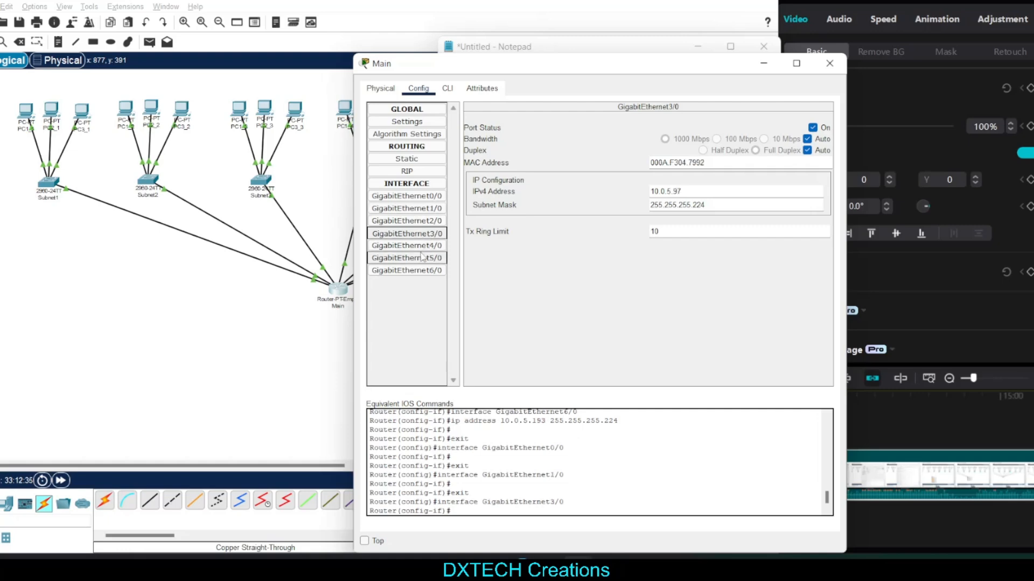
click(421, 271)
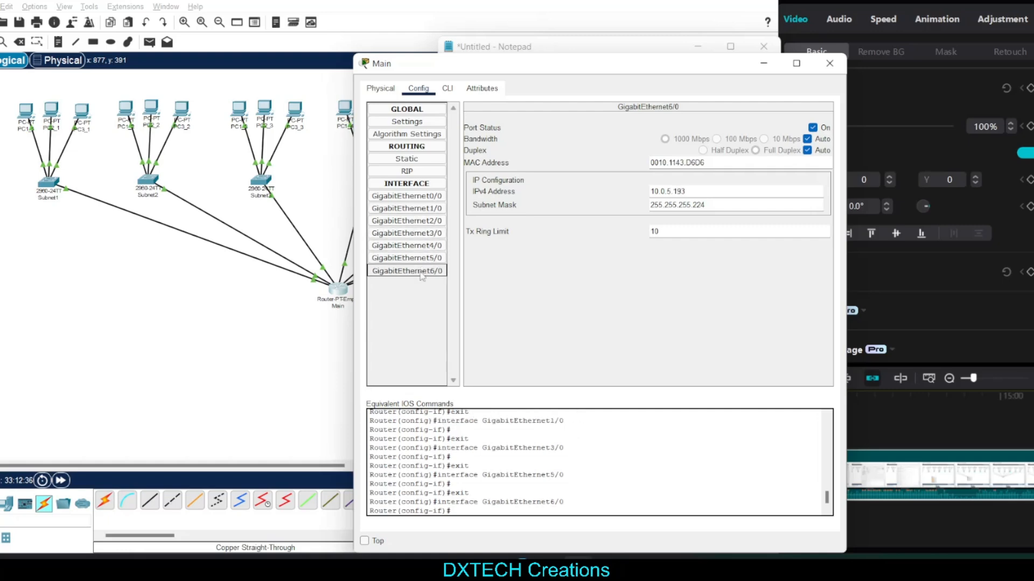
click(424, 258)
click(427, 246)
click(426, 233)
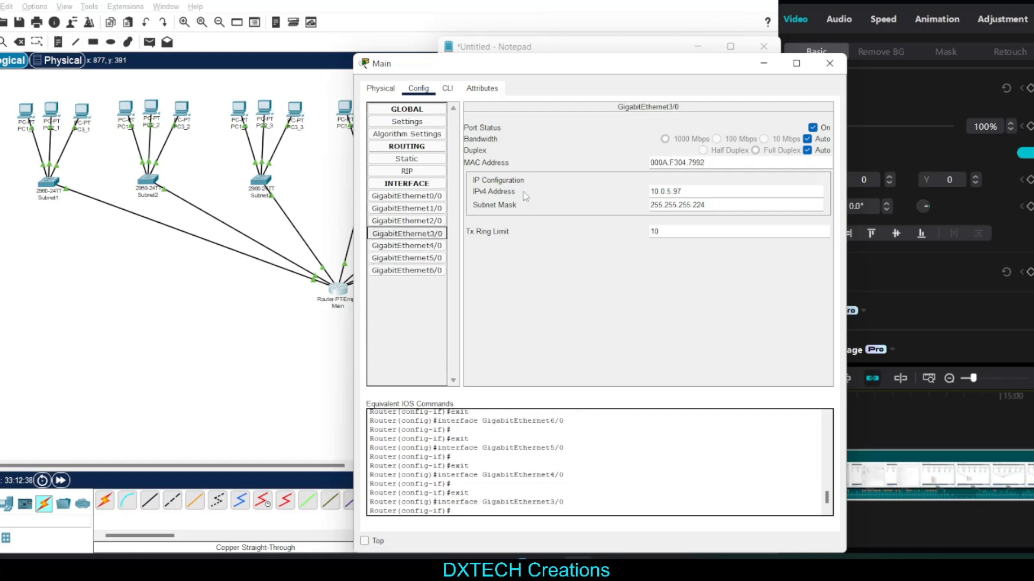
click(833, 64)
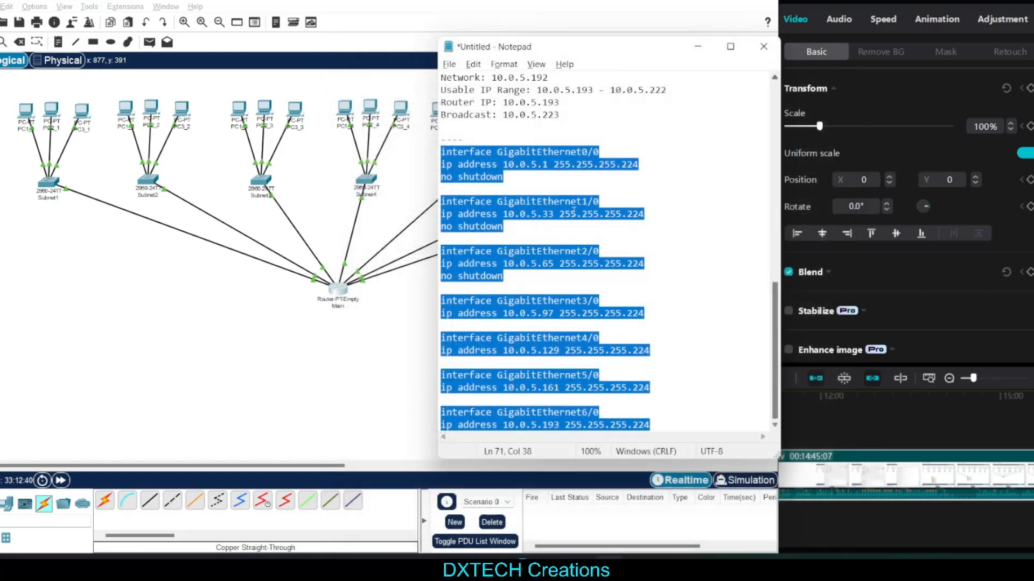
Bring the topology to the front and examine the PCs attached to the Subnet1 switch up close
click(560, 274)
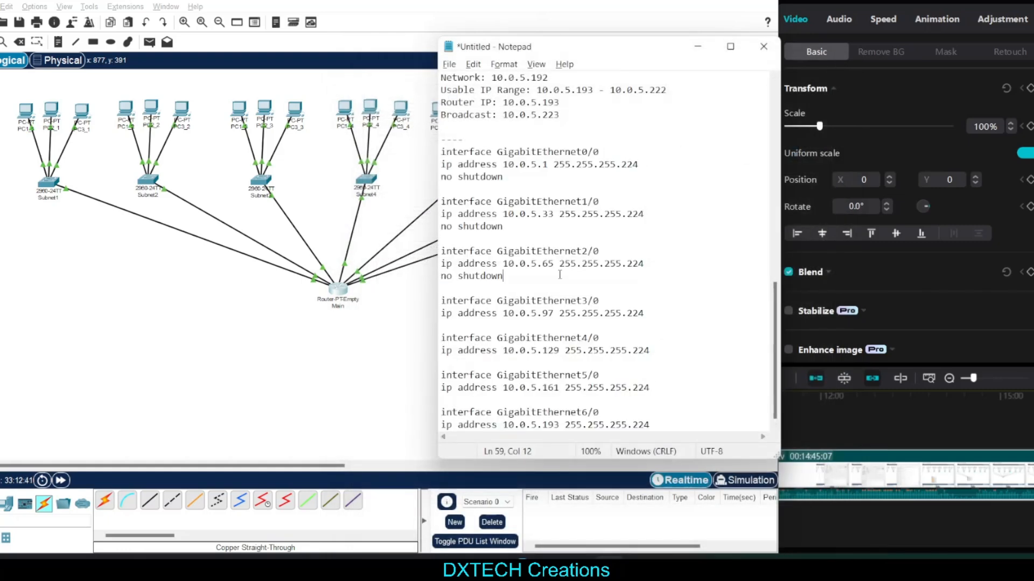
click(264, 462)
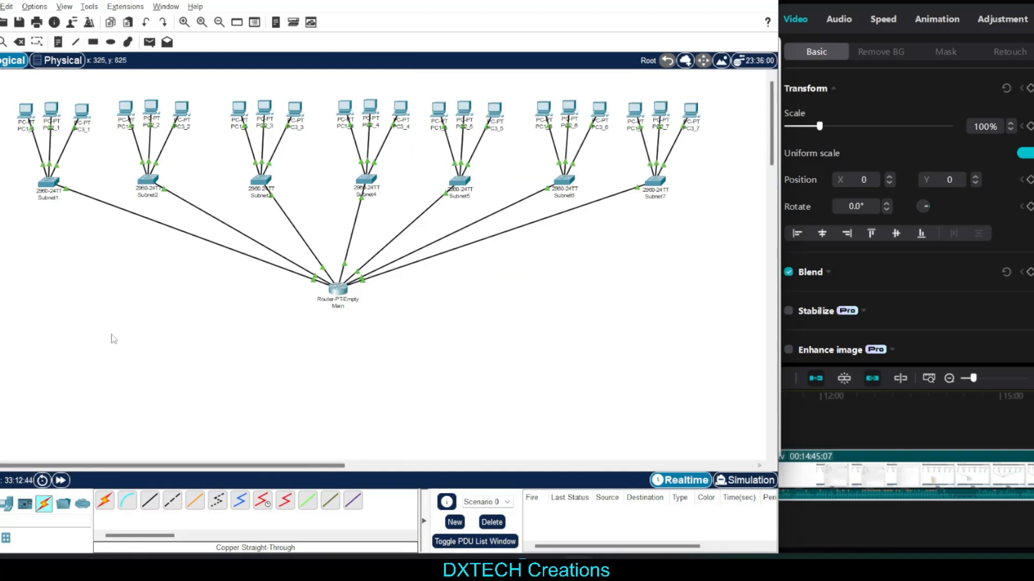
drag(9, 83, 28, 128)
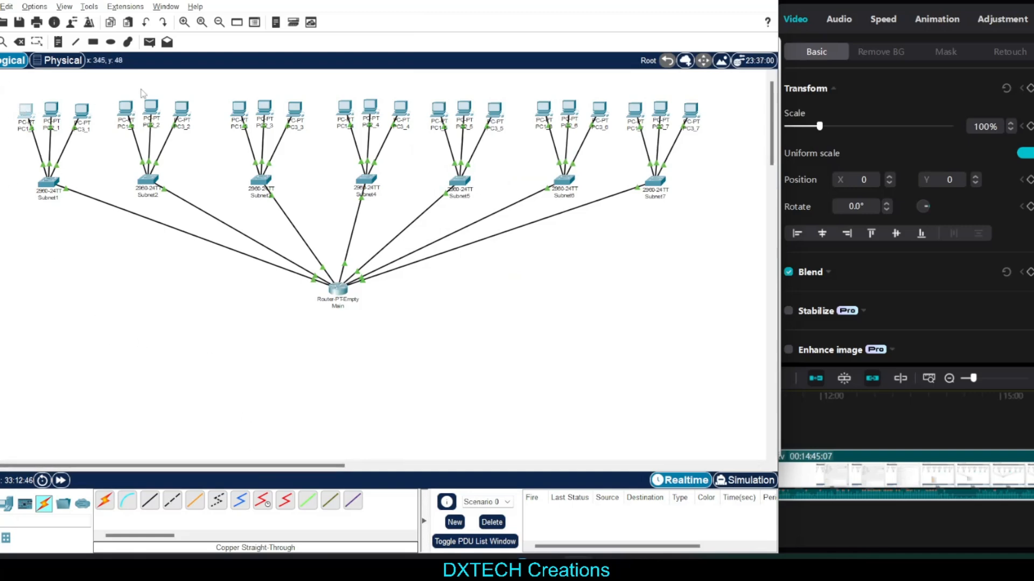
drag(134, 85, 106, 138)
scroll(382, 248, up, 1)
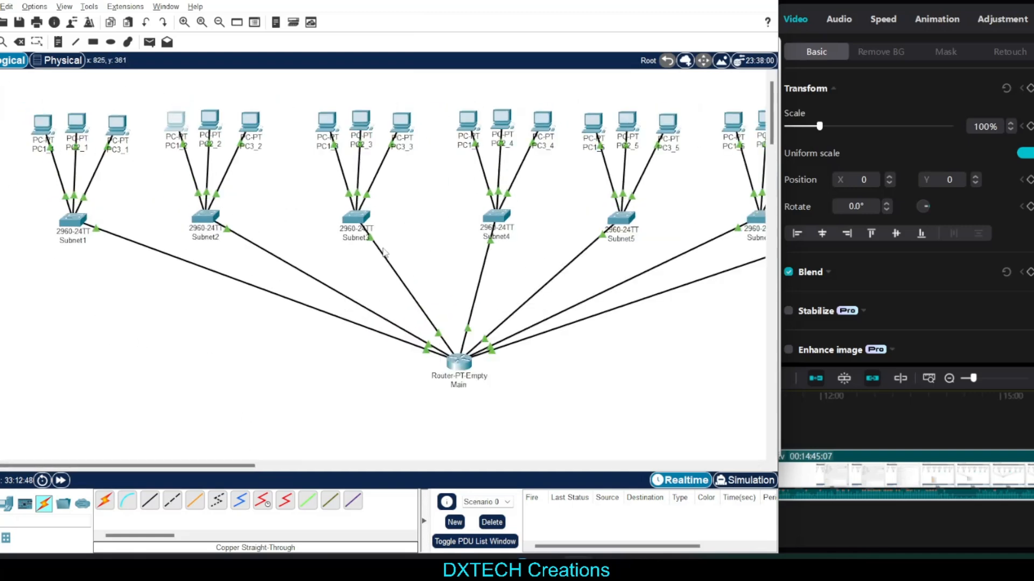
scroll(211, 408, up, 1)
scroll(211, 409, up, 1)
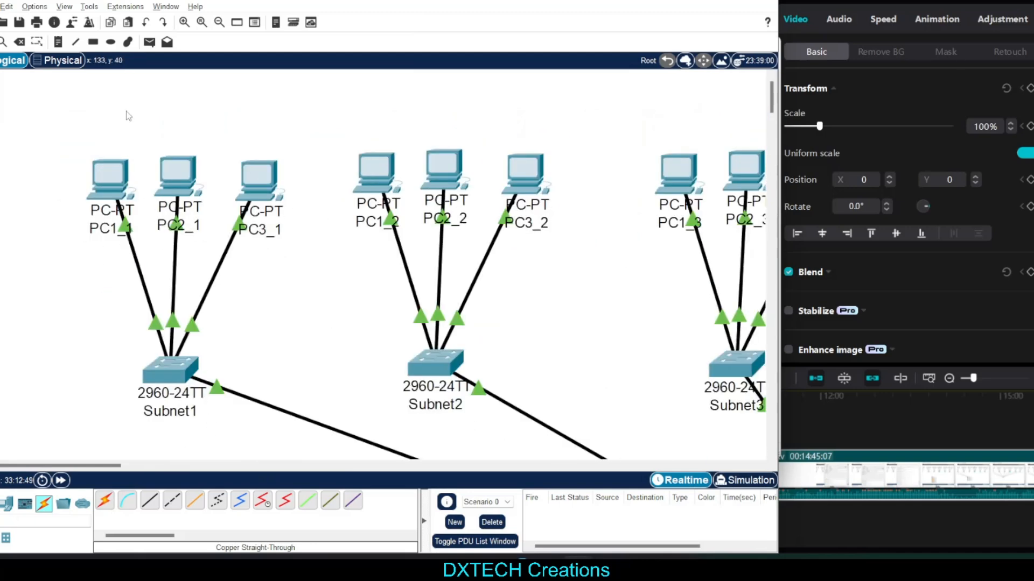
drag(127, 112, 119, 156)
drag(208, 122, 211, 186)
drag(260, 105, 278, 226)
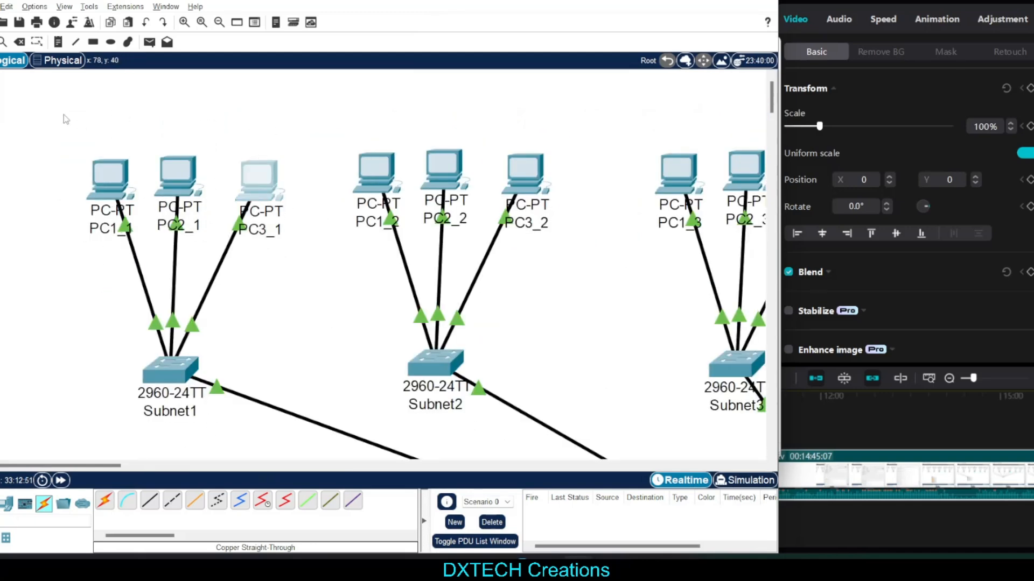
drag(67, 113, 285, 229)
click(240, 121)
drag(95, 123, 292, 244)
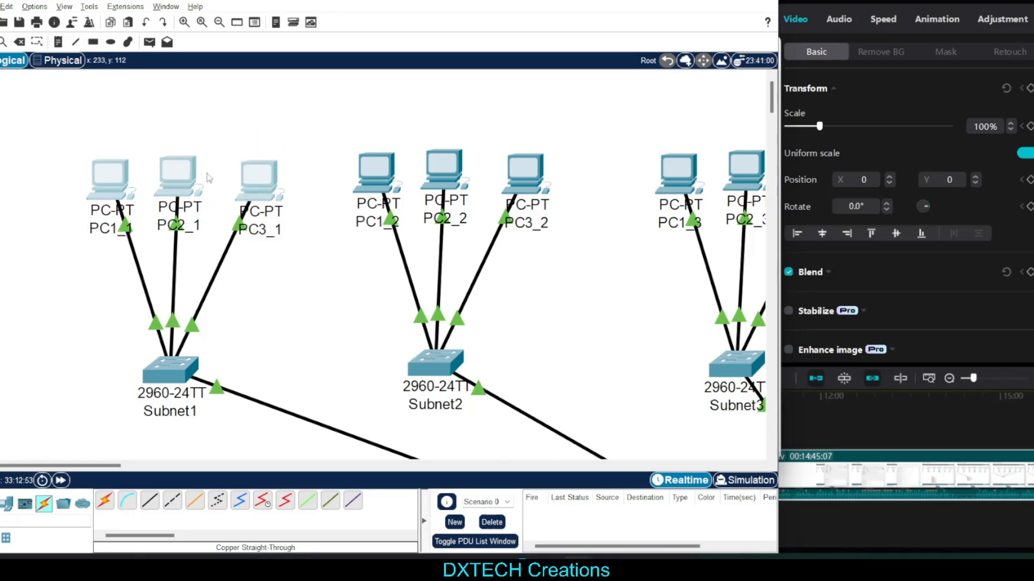
click(117, 111)
mouse_move(117, 111)
mouse_down()
mouse_move(110, 120)
mouse_move(119, 125)
mouse_up()
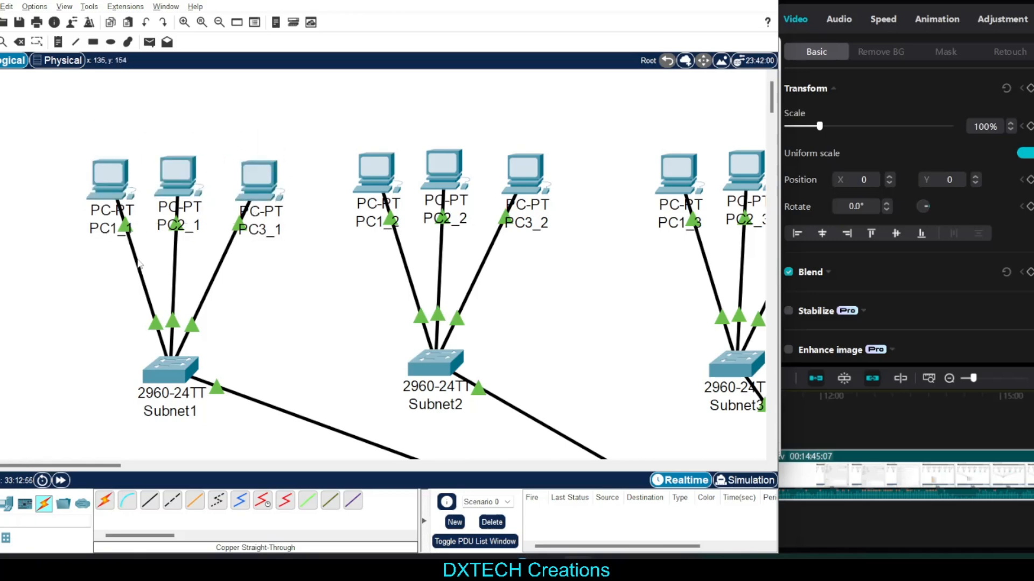
Minimize PC1_1's window and place the Notepad subnet notes beside the topology with the text enlarged to 120%
click(110, 177)
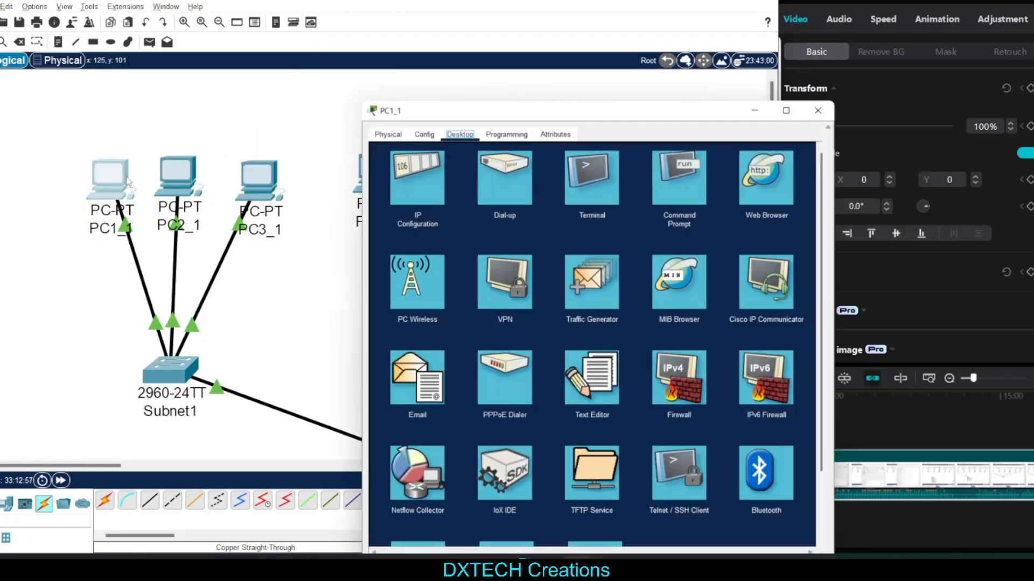
click(763, 101)
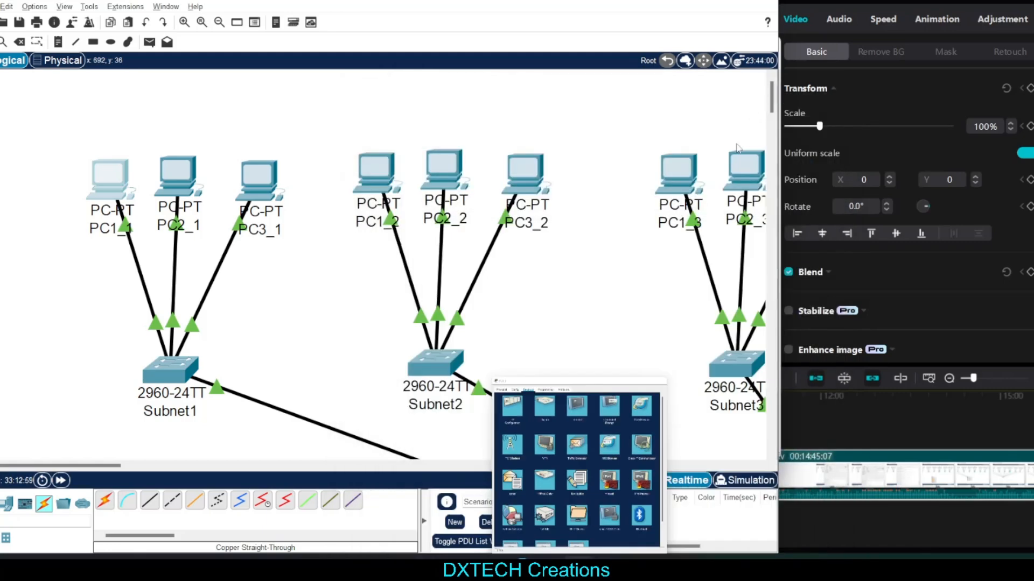
click(611, 562)
drag(599, 46, 1031, 51)
scroll(860, 126, up, 3)
scroll(861, 125, up, 8)
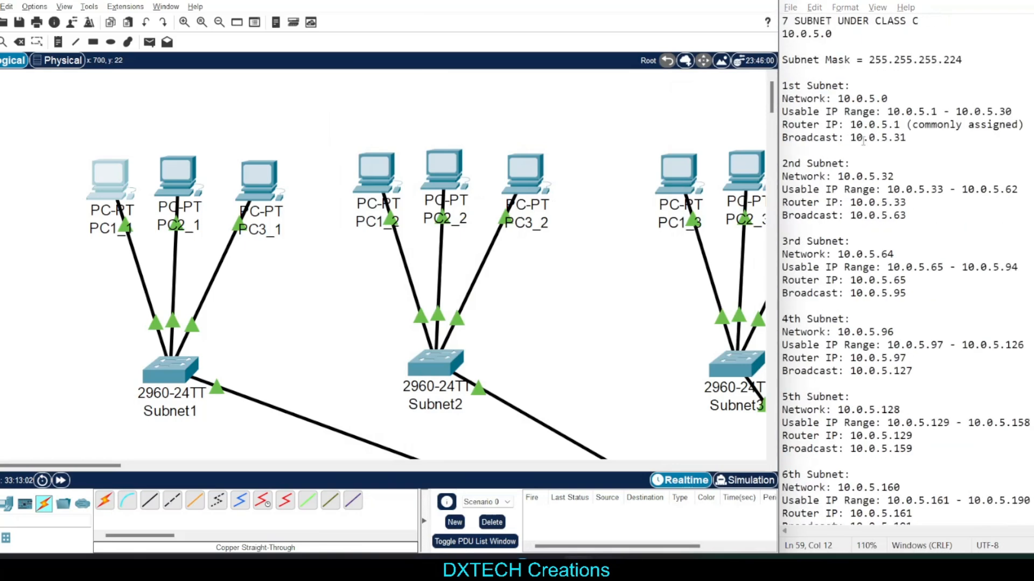
ctrl+scroll(863, 141, up, 2)
Examine the network, usable IP range, router IP and broadcast entries of the 1st subnet in the notes
drag(961, 164, 776, 98)
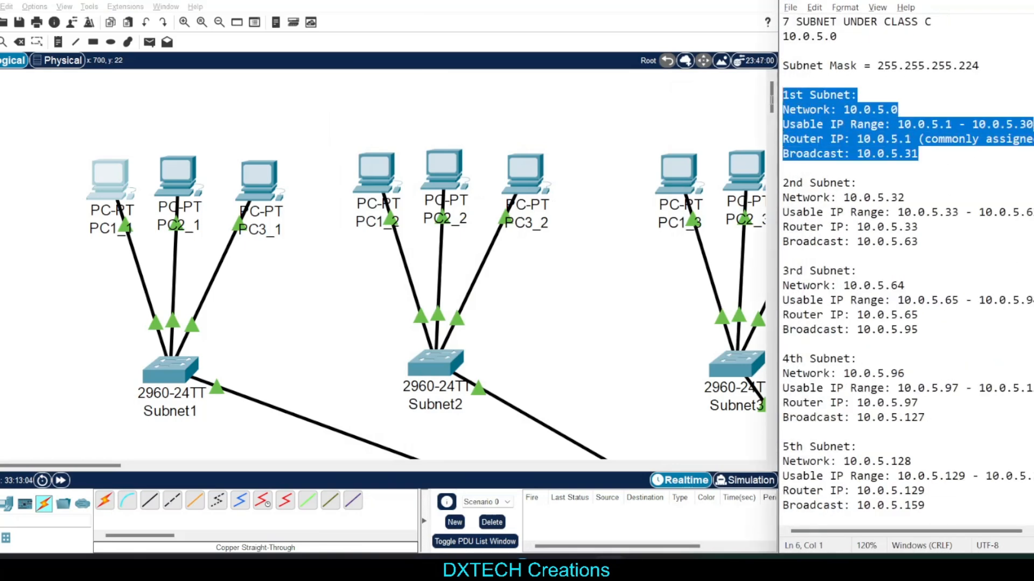
click(893, 163)
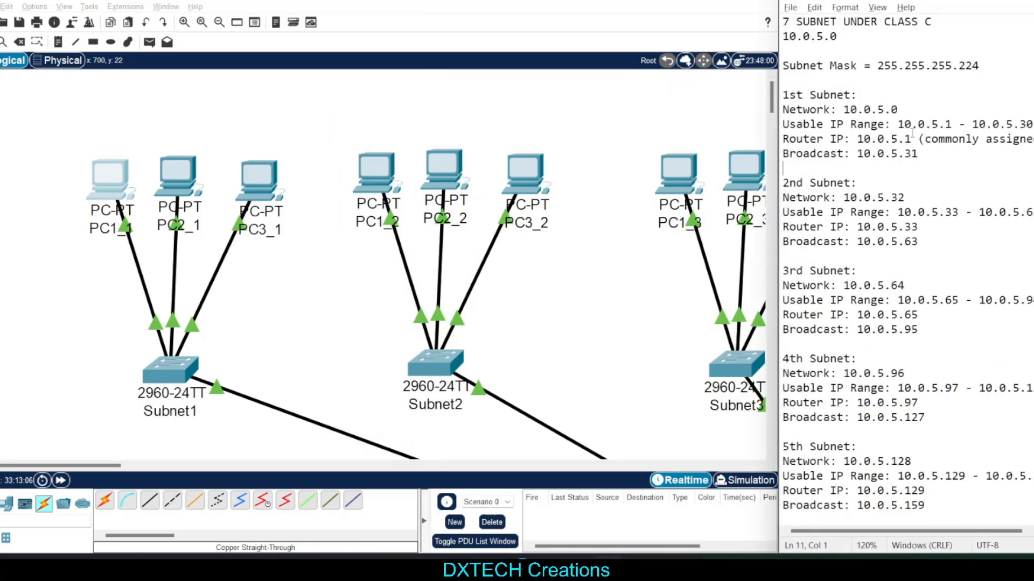
click(949, 124)
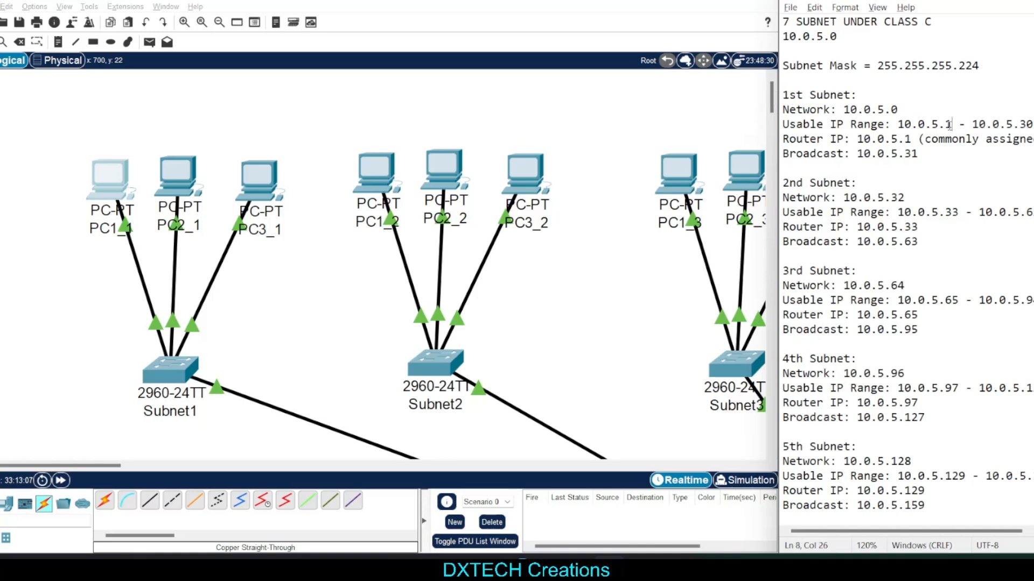
drag(956, 124, 816, 140)
click(952, 154)
click(914, 163)
drag(951, 125, 946, 125)
click(965, 139)
Enlarge the notes' text to 130% and widen their window to show the 1st subnet's full usable IP range
scroll(963, 140, up, 1)
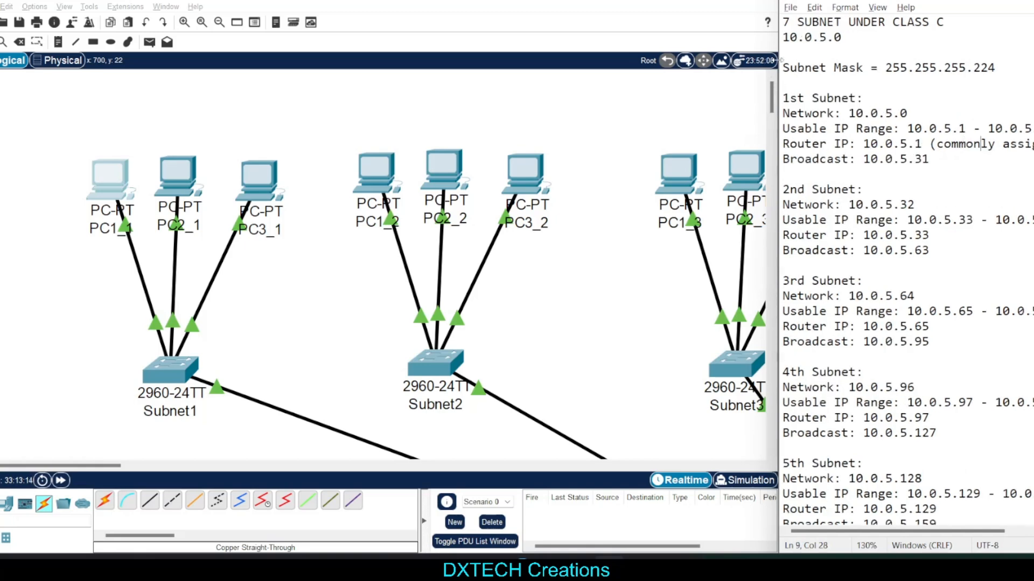
drag(779, 81, 656, 81)
click(934, 129)
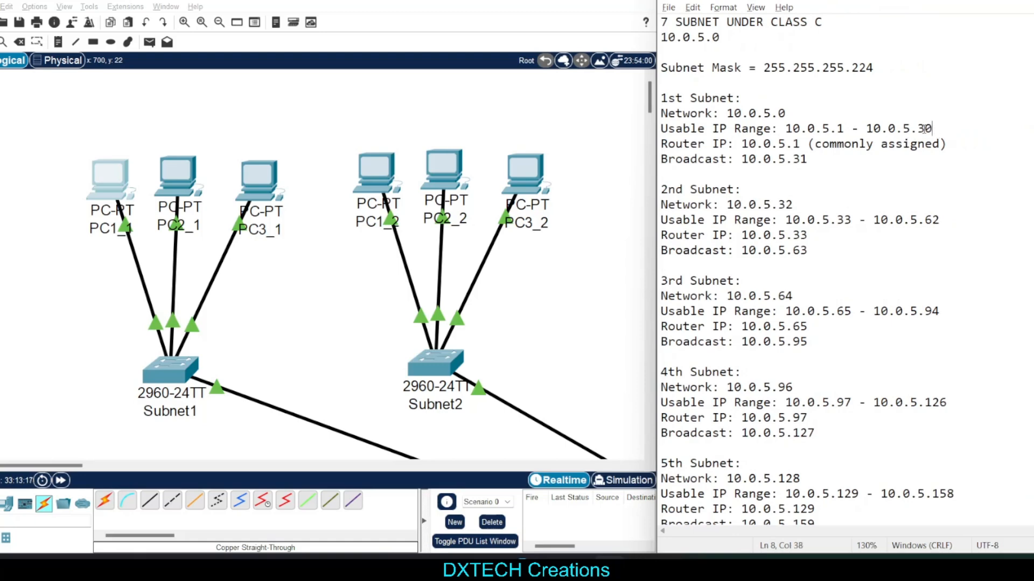
drag(932, 128, 917, 128)
Check which PCs belong to Subnet1 and Subnet2 and look up the 2nd subnet's router IP in the notes
click(262, 187)
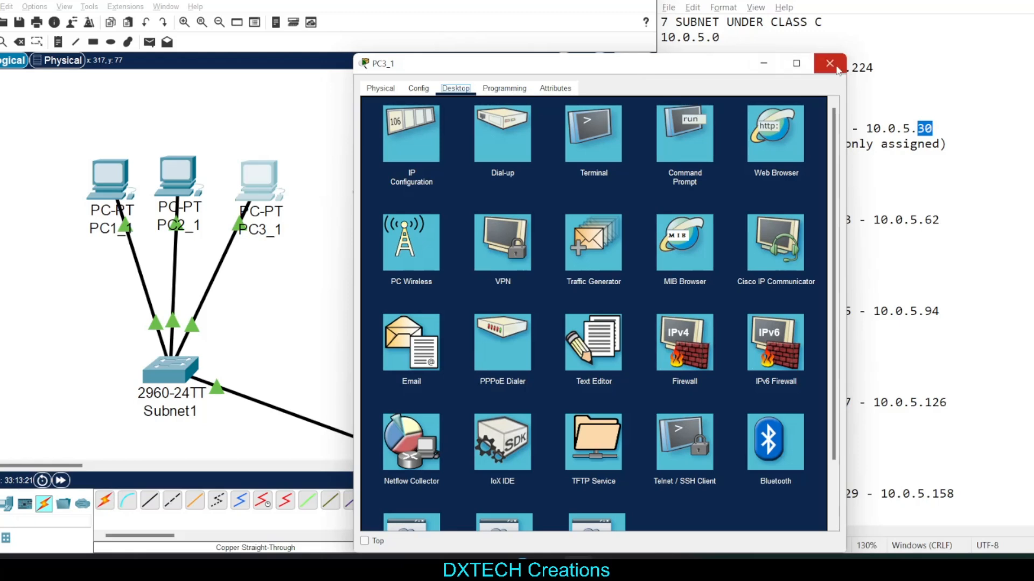
click(831, 63)
click(377, 171)
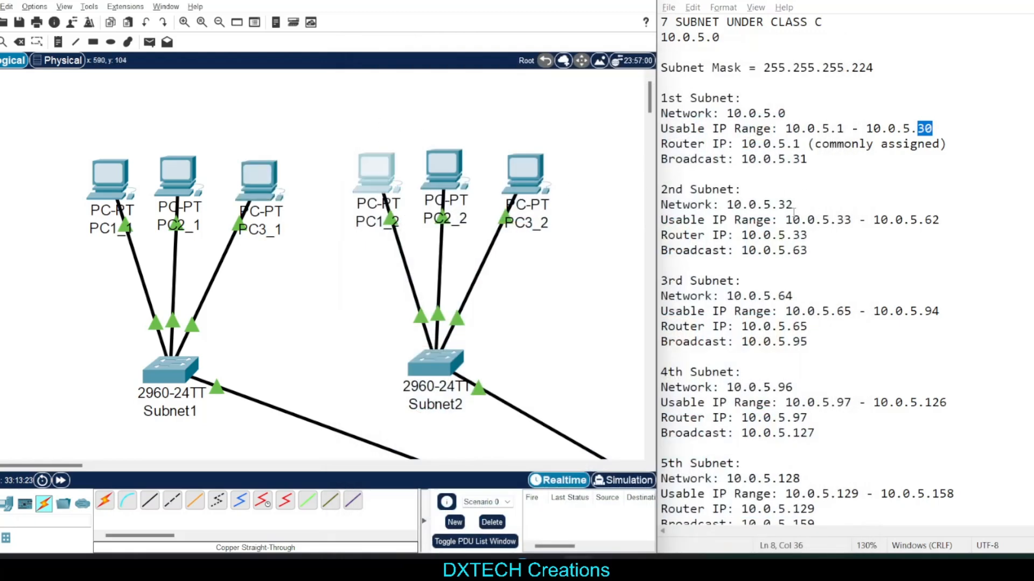
drag(812, 232, 787, 235)
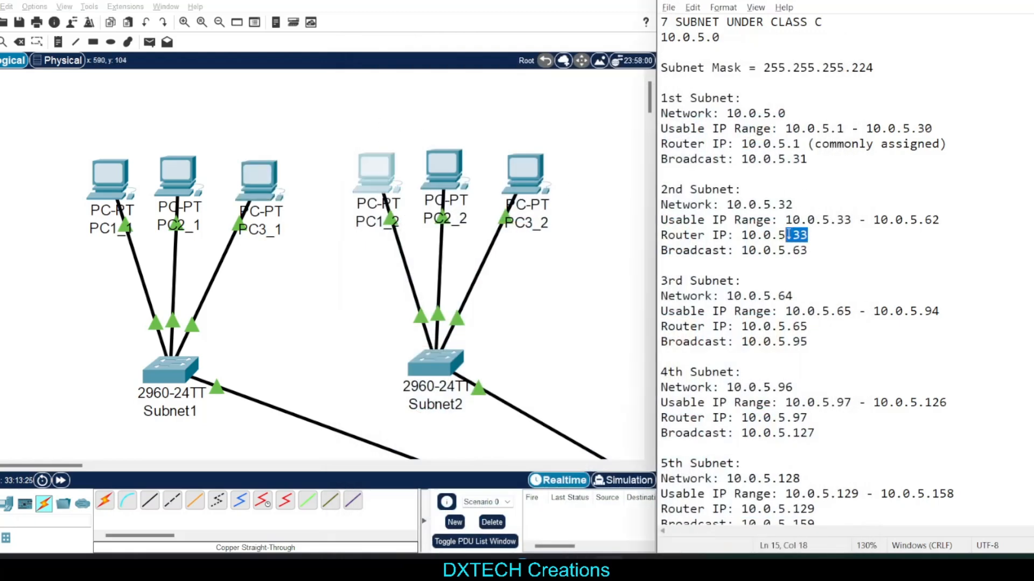
click(827, 239)
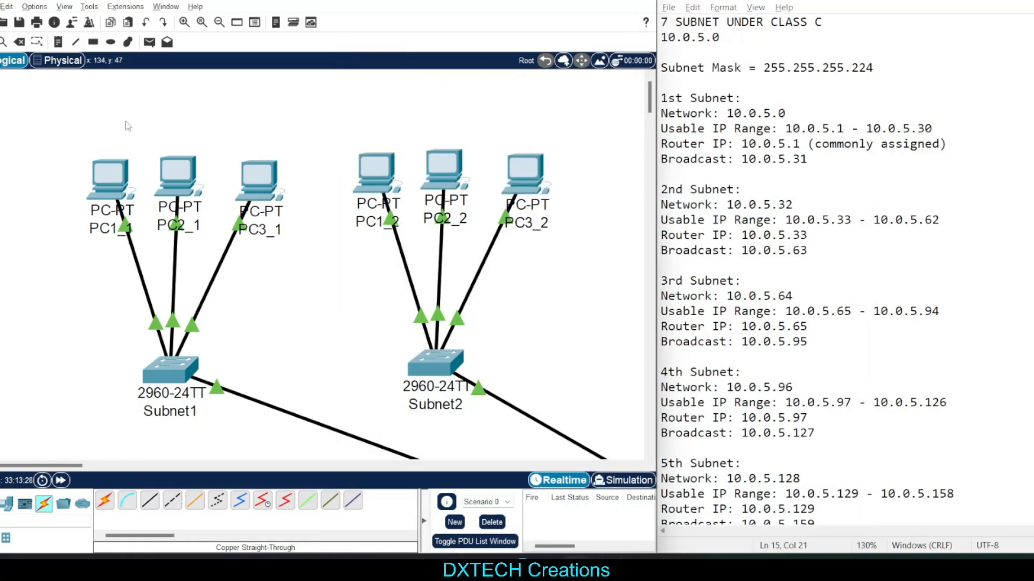
Open PC1_1's IP configuration and check its static IPv4 address, subnet mask and default gateway against the 1st subnet
click(110, 177)
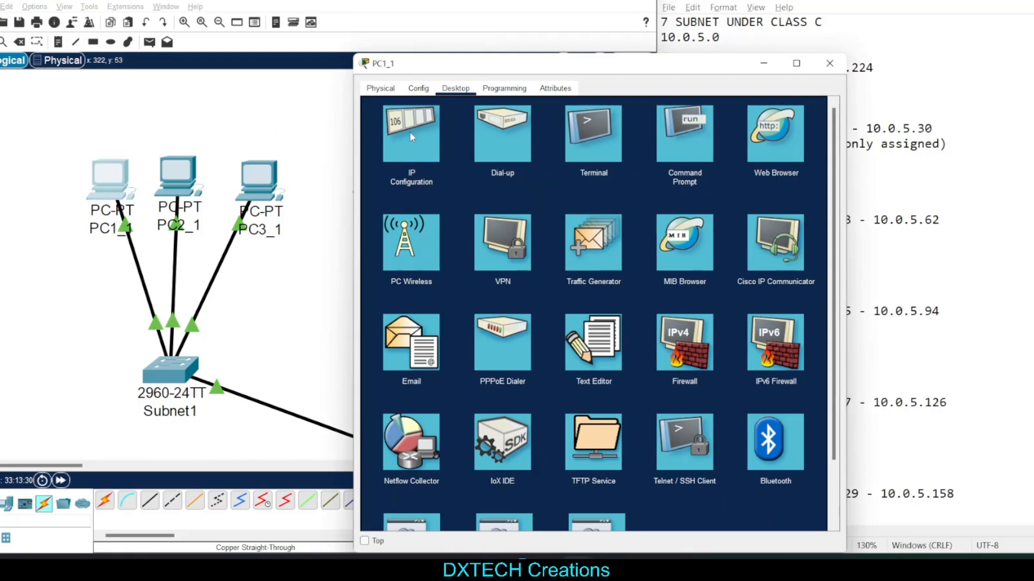
click(829, 63)
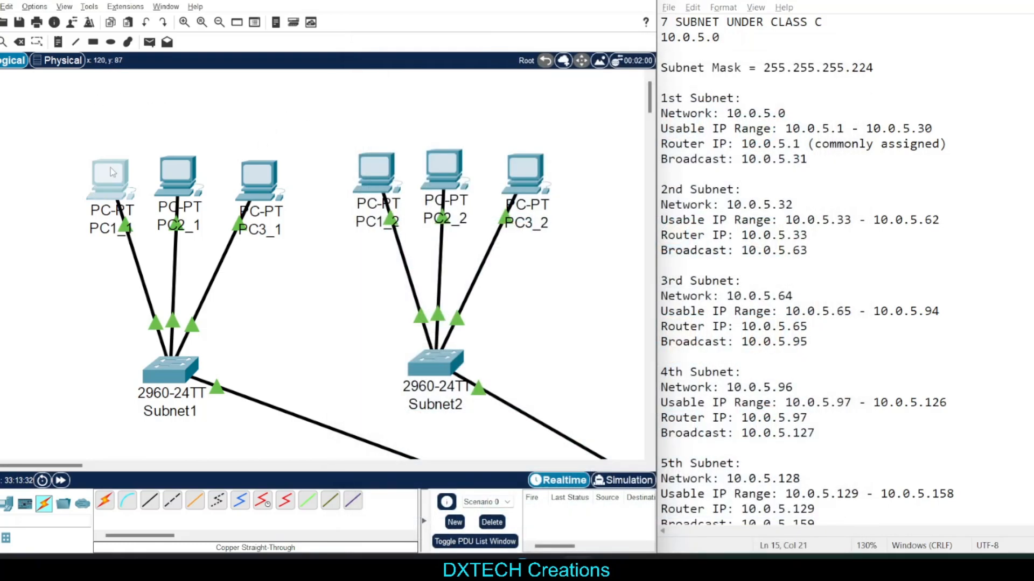
click(112, 166)
click(410, 134)
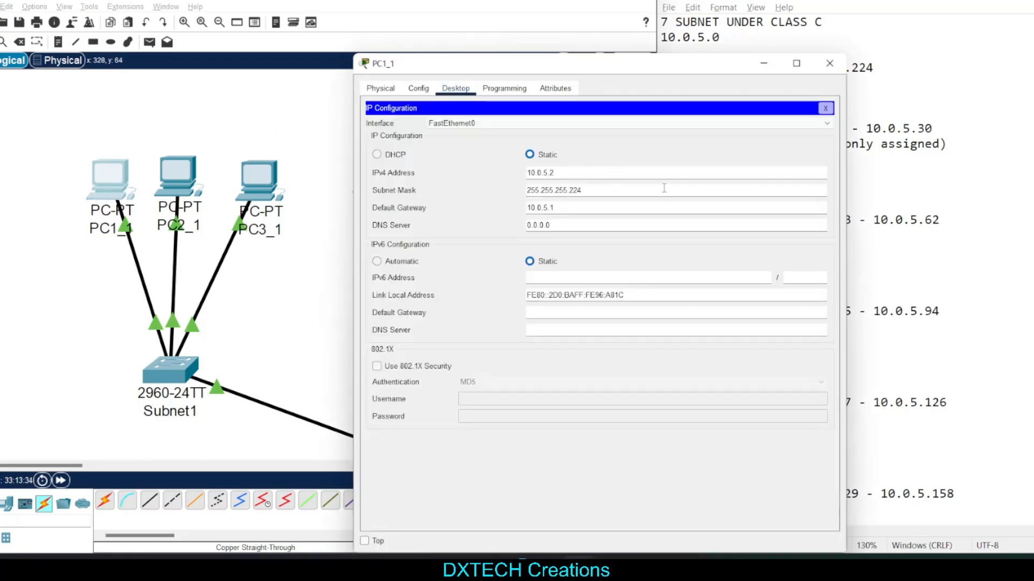
double_click(636, 212)
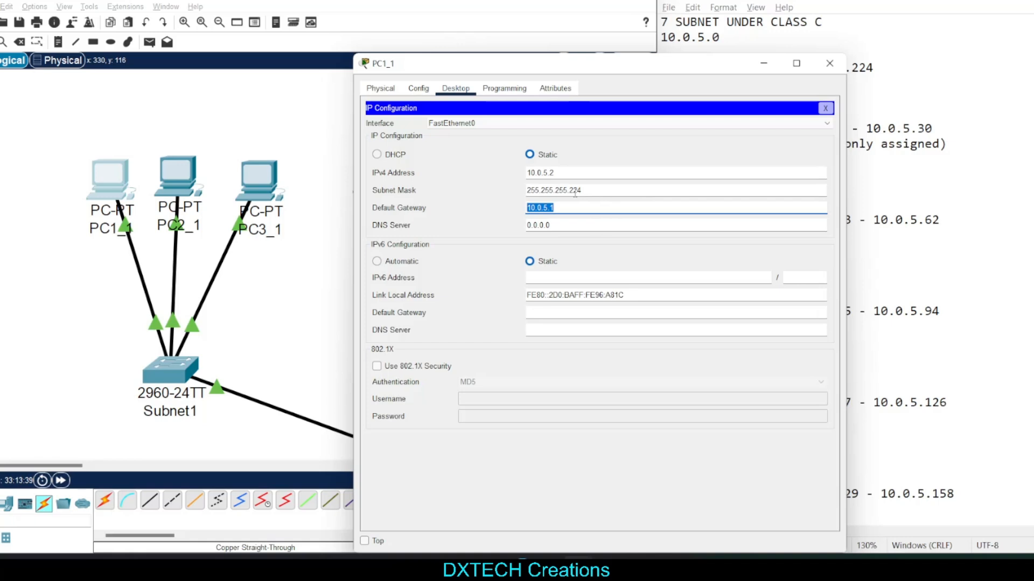
key(Right)
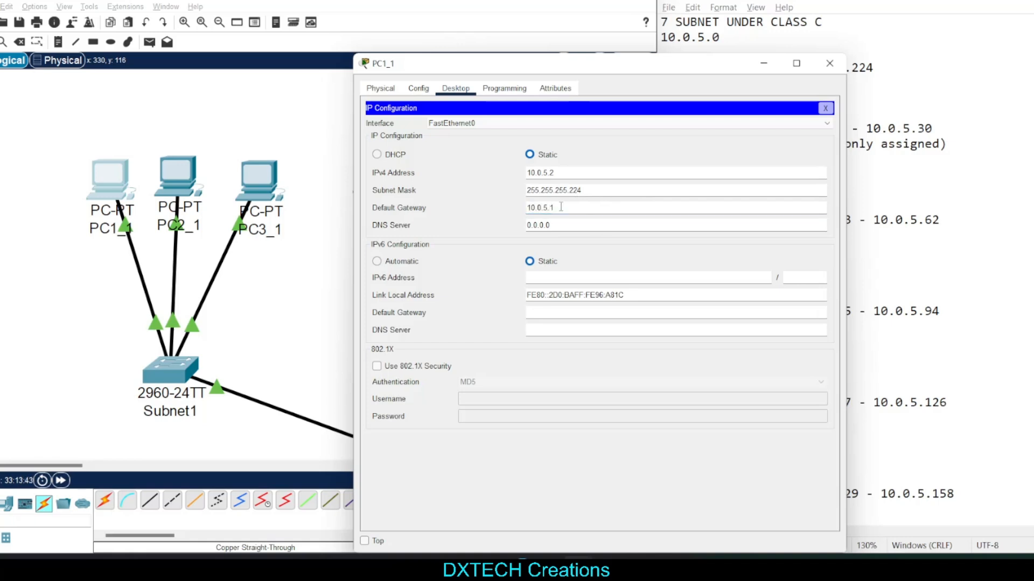
Re-enter PC1_1's static settings with IPv4 address 10.0.5.2, subnet mask 255.255.255.224 and default gateway 10.0.5.1, and close its window
drag(553, 209, 513, 211)
double_click(592, 192)
text(2)
key(shift+Tab)
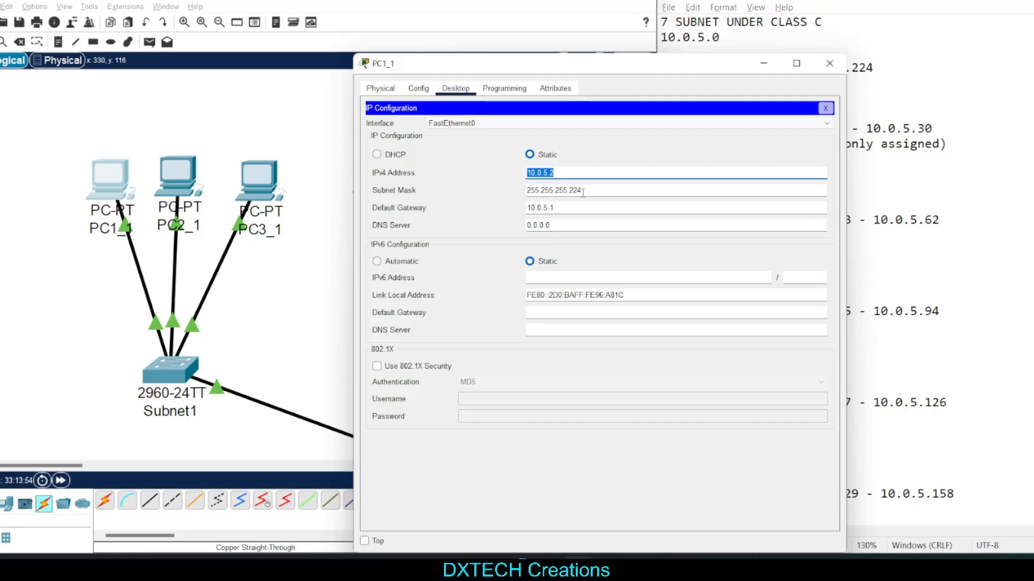
text(10.0)
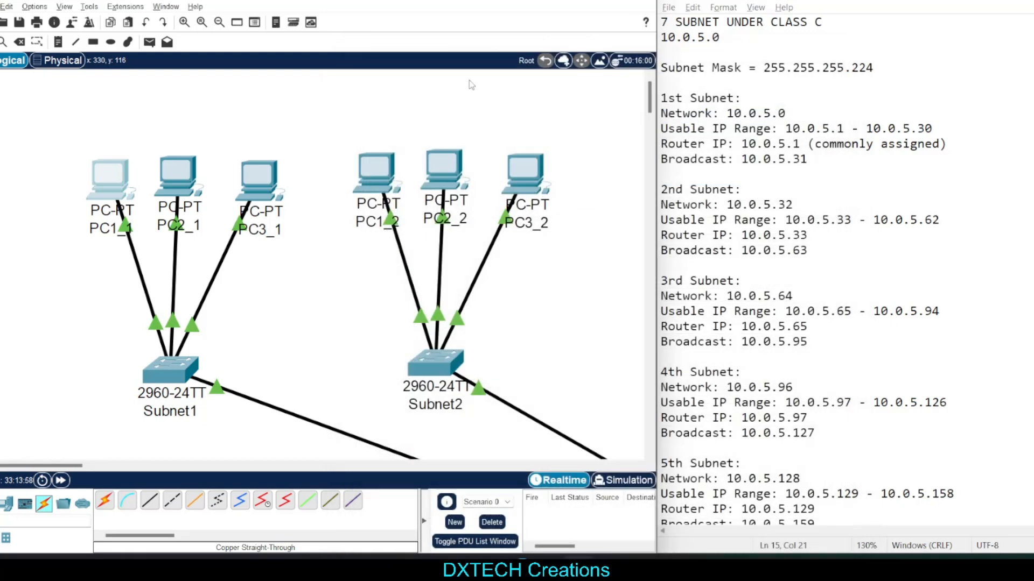
click(829, 63)
Open PC2_1's IP configuration and set its default gateway to 10.0.5.1
click(173, 169)
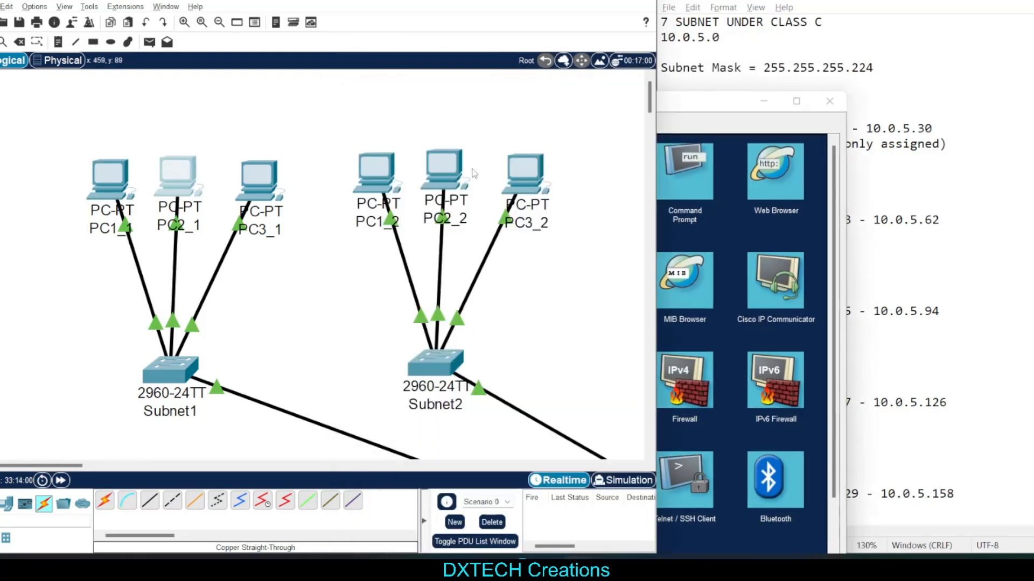
click(424, 159)
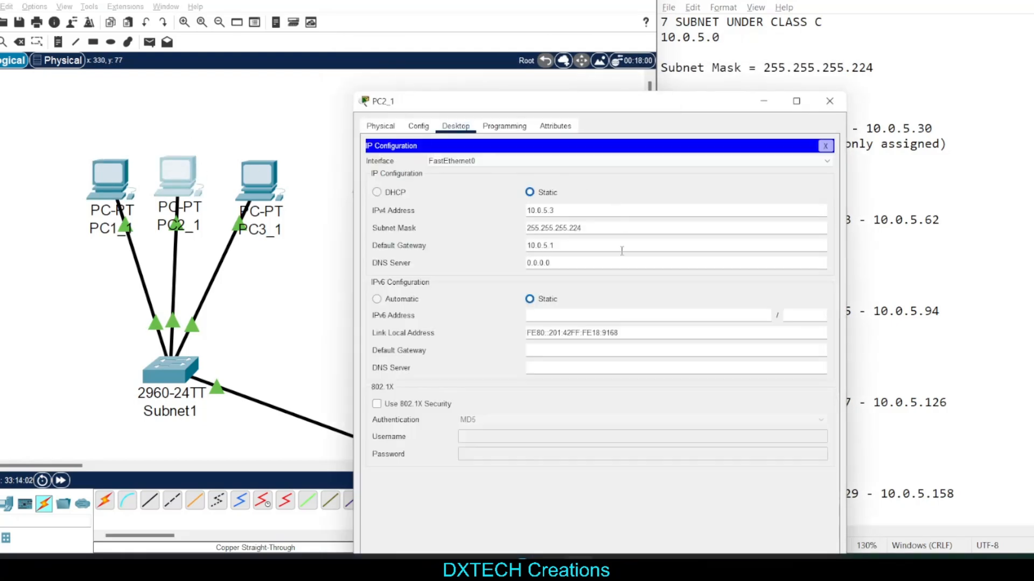
drag(624, 250, 396, 224)
key(BackSpace)
text(10.0.5.1)
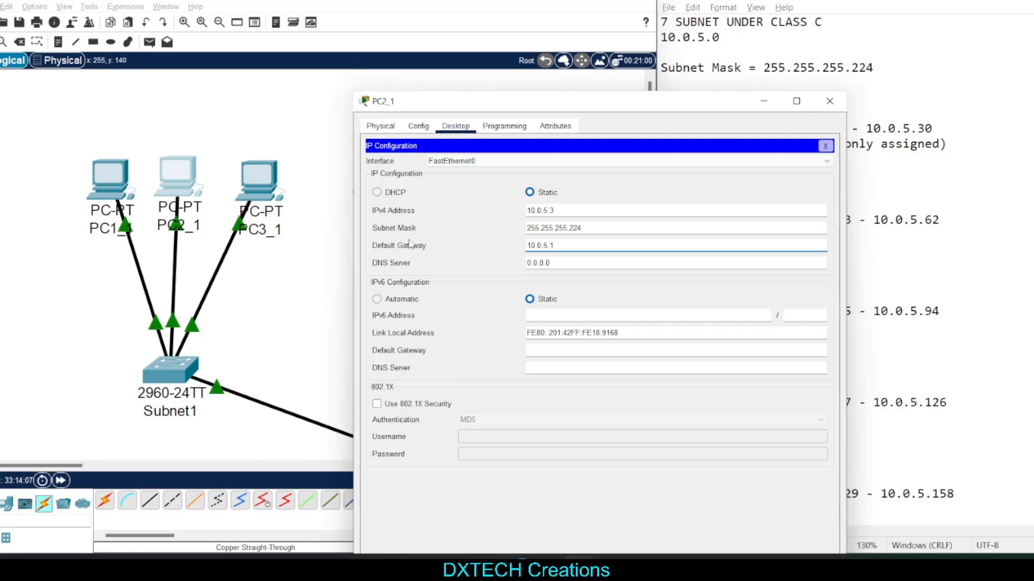
drag(622, 251, 398, 232)
drag(193, 113, 167, 173)
click(177, 178)
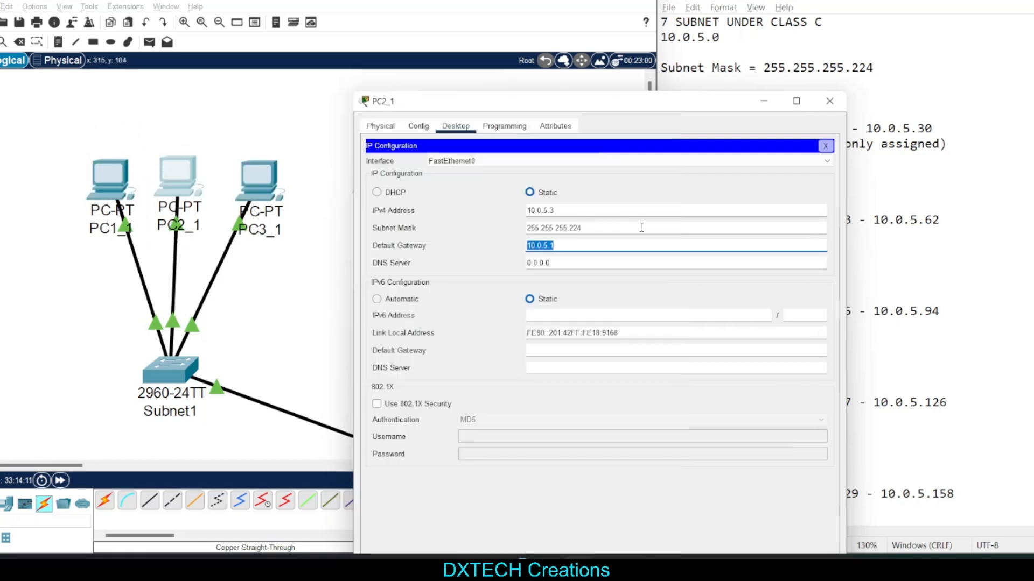
Set PC2_1's subnet mask to 255.255.255.224, check its static IPv4 address, and close its window
drag(585, 232, 530, 233)
text(255.255.255)
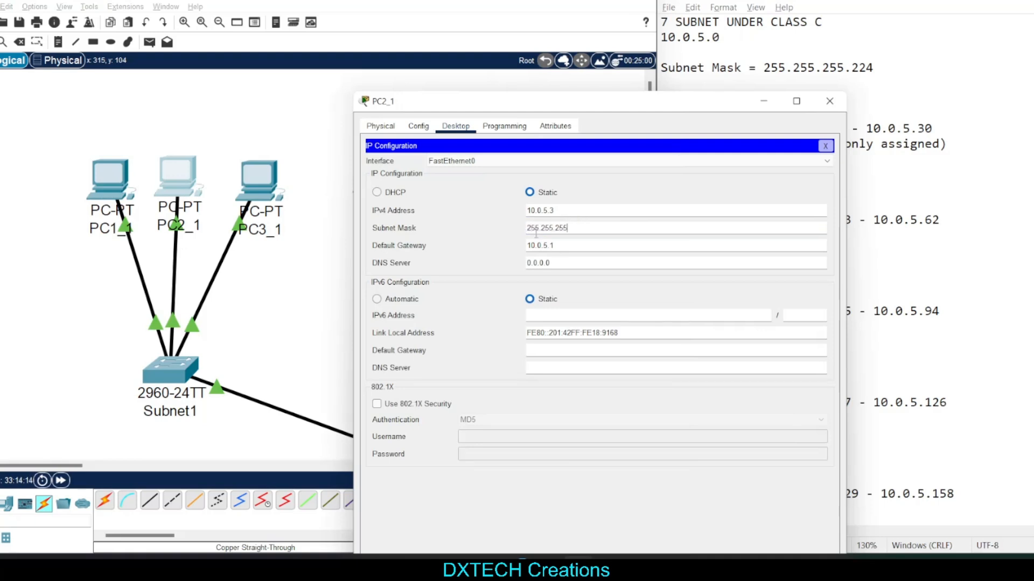
text(.224)
key(shift+Tab)
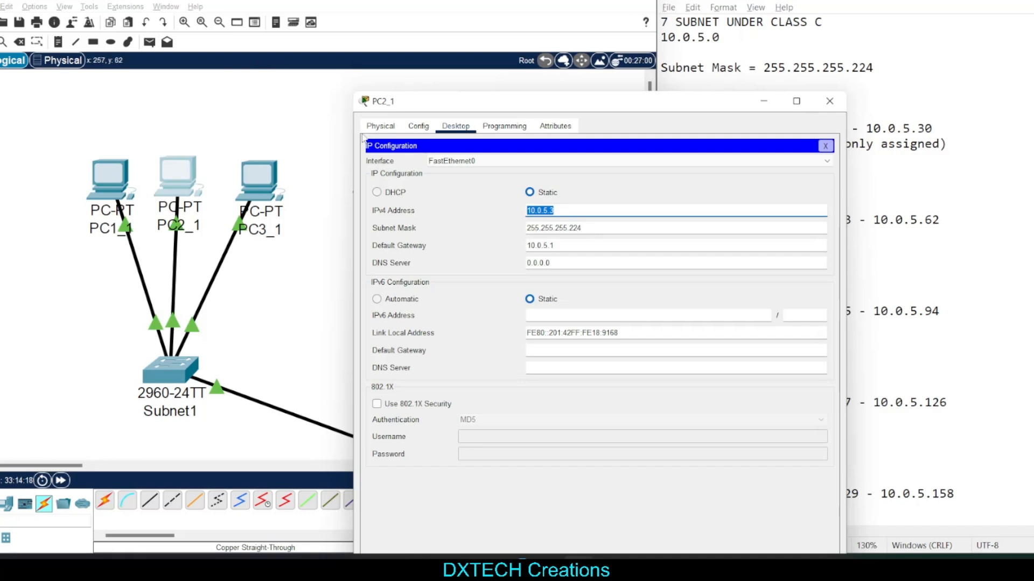
click(601, 210)
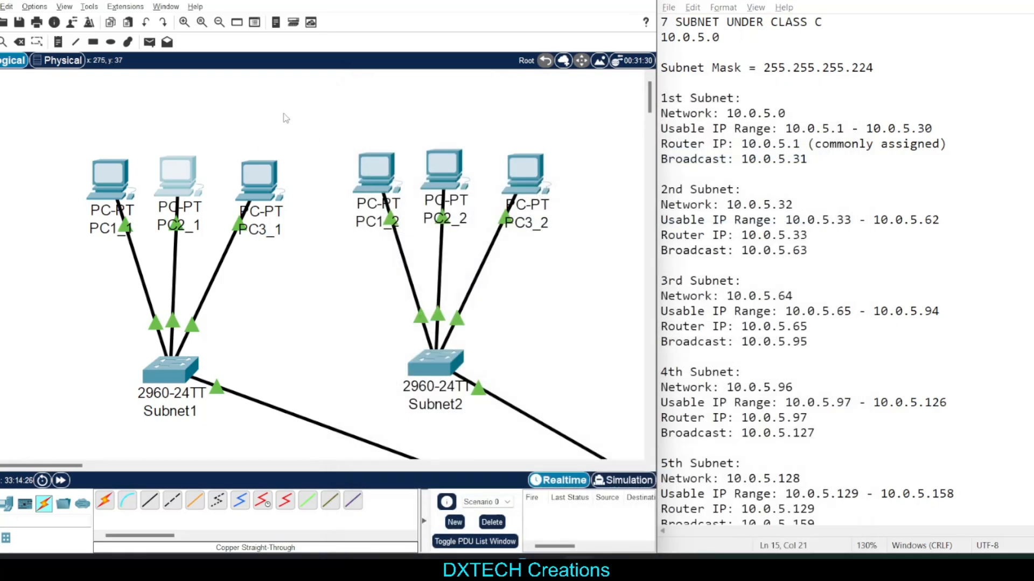
drag(282, 116, 269, 206)
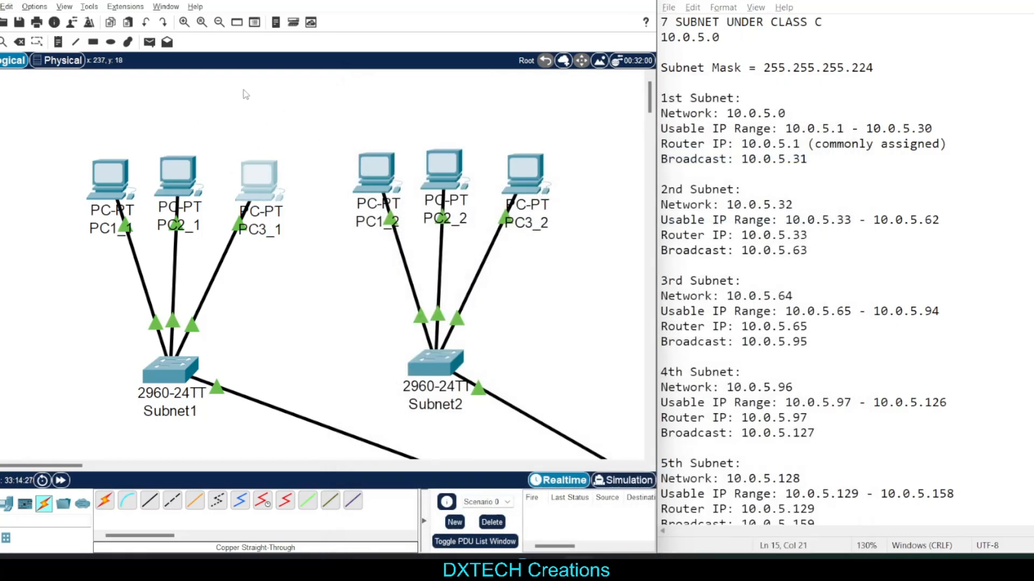
Open PC3_1's IP configuration, check its IPv4 address and default gateway against the 1st subnet, and close it
click(259, 178)
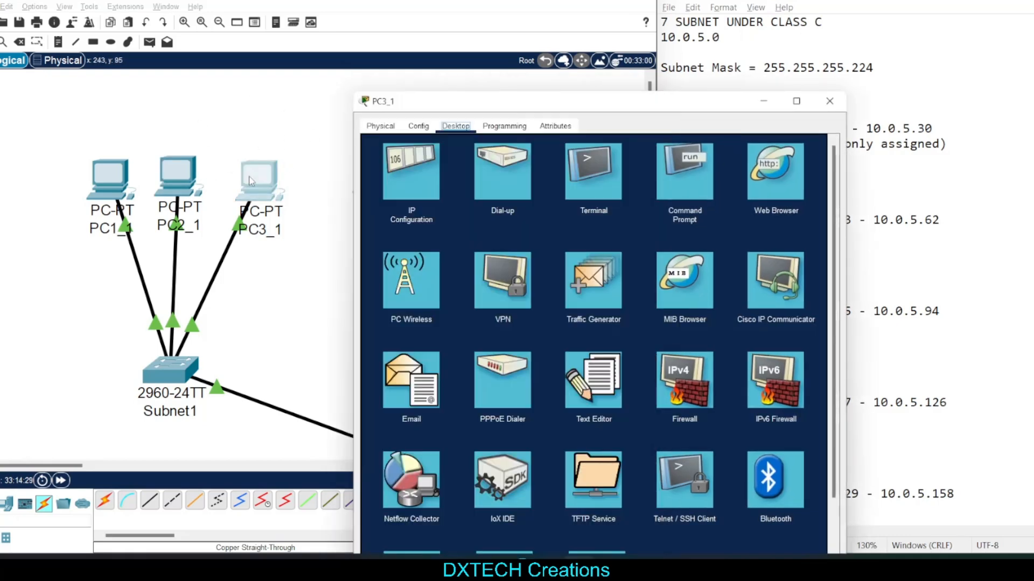
click(420, 177)
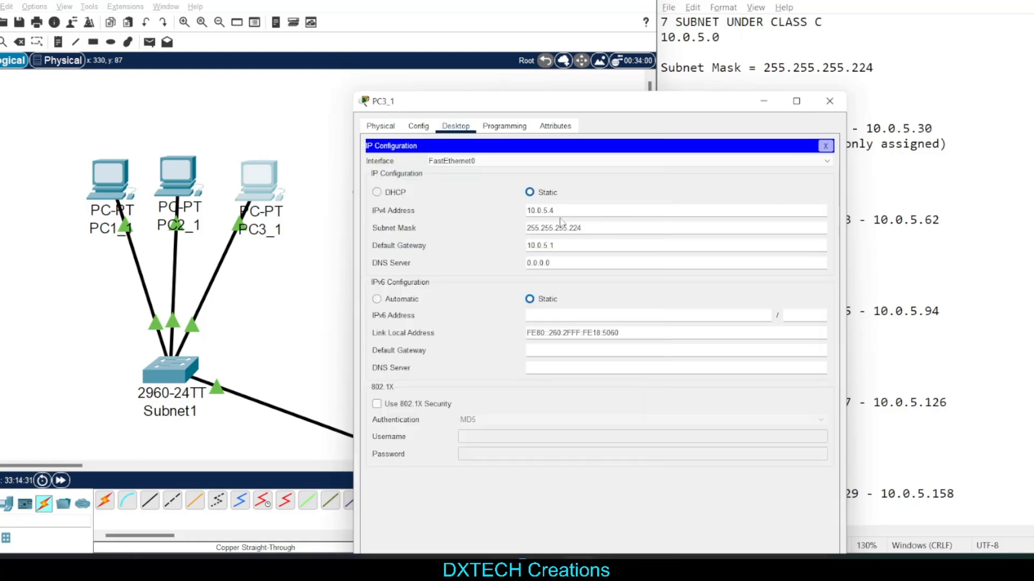
click(583, 248)
click(568, 210)
click(830, 101)
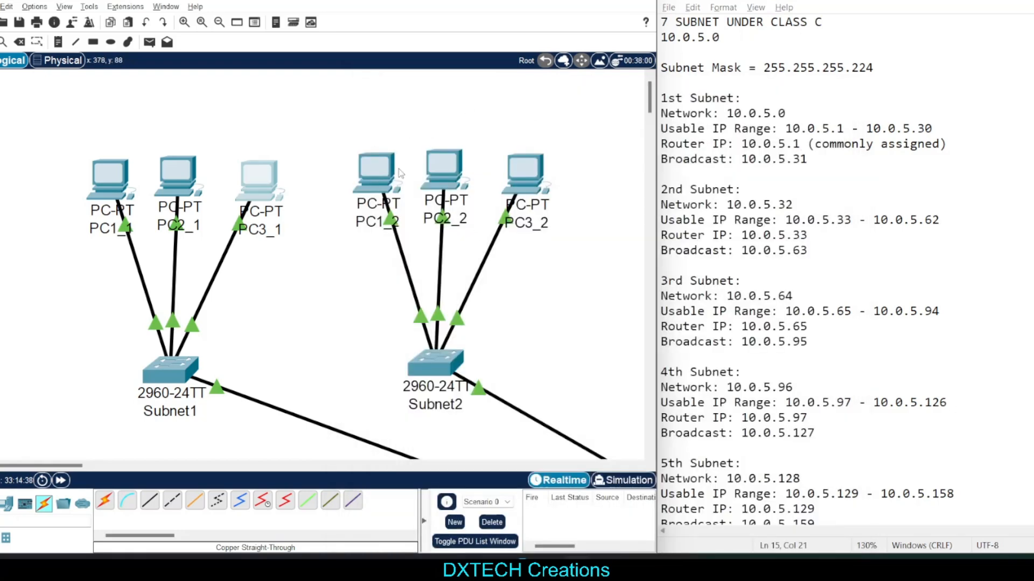
Open PC1_2's IP configuration and compare its default gateway with the 2nd subnet's router IP in the notes
click(384, 163)
click(412, 133)
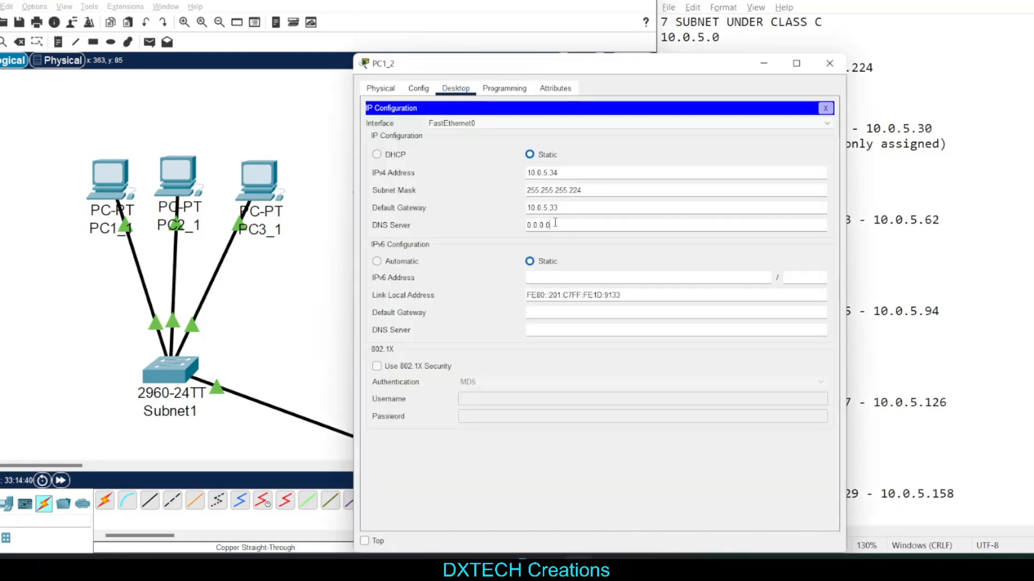
key(shift+Tab)
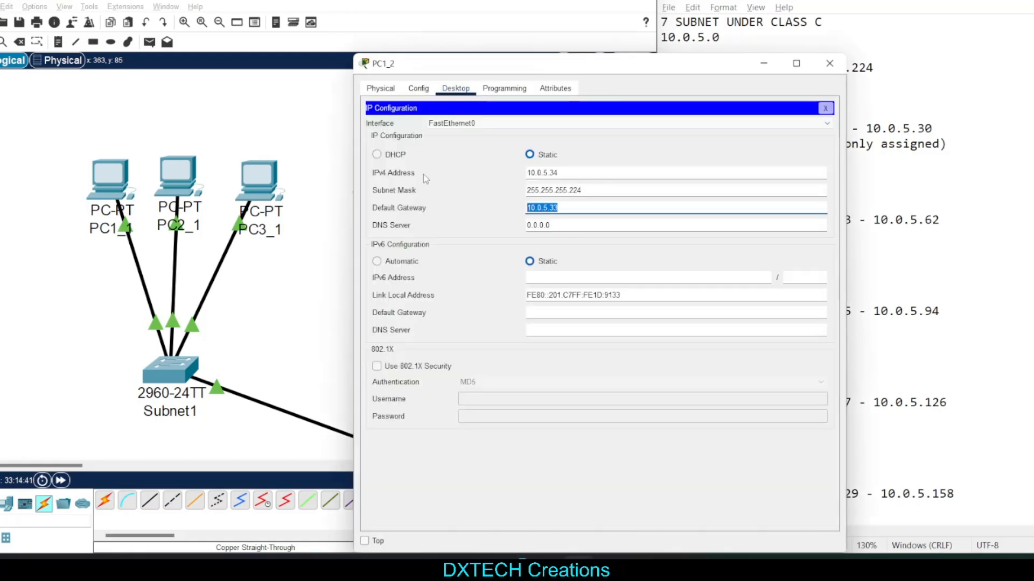
click(938, 261)
drag(884, 262, 706, 239)
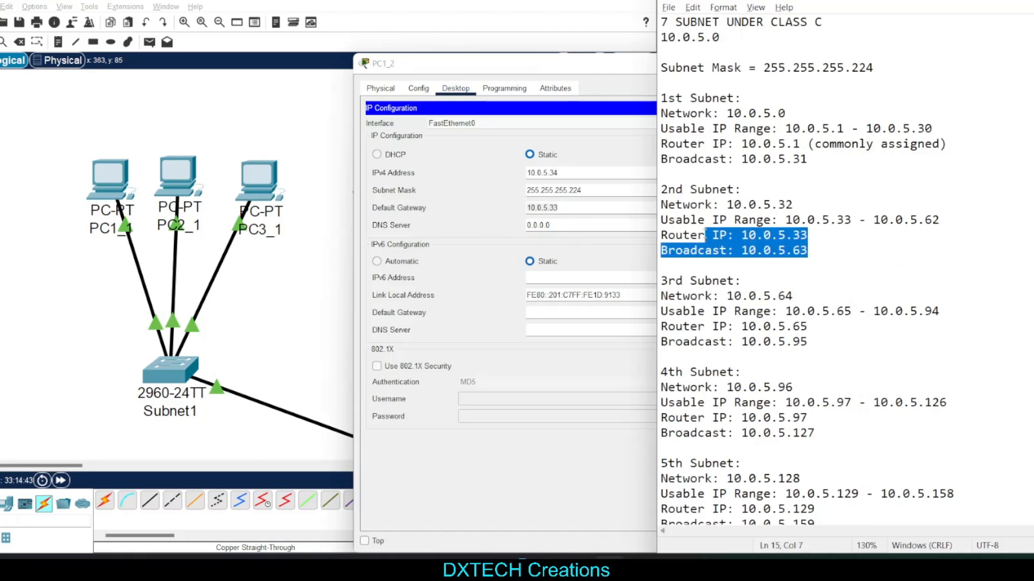
click(814, 246)
drag(831, 236, 740, 241)
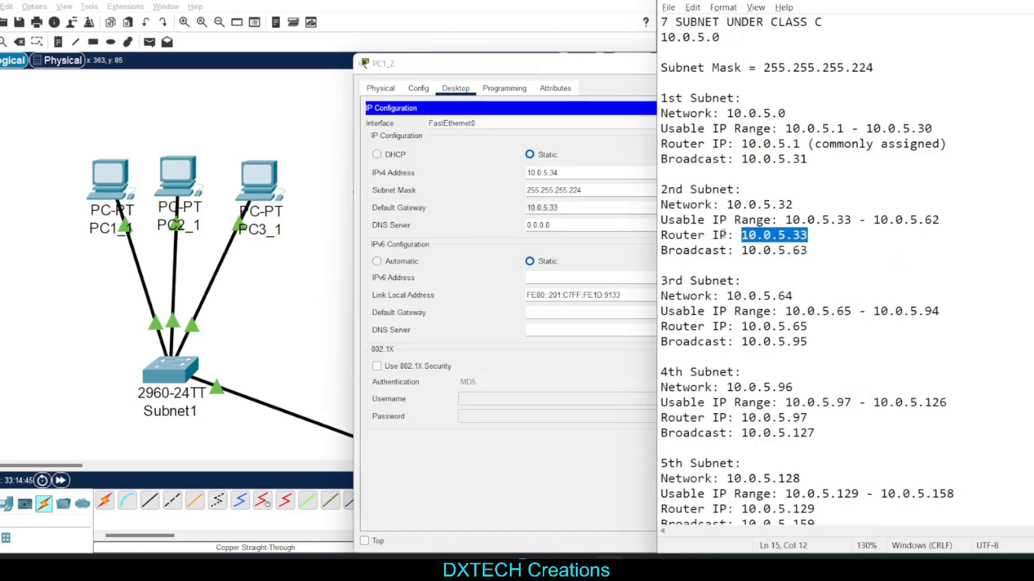
Relabel the 2nd subnet's router entry in the notes as "Router IP/DG"
click(725, 235)
text(/DG)
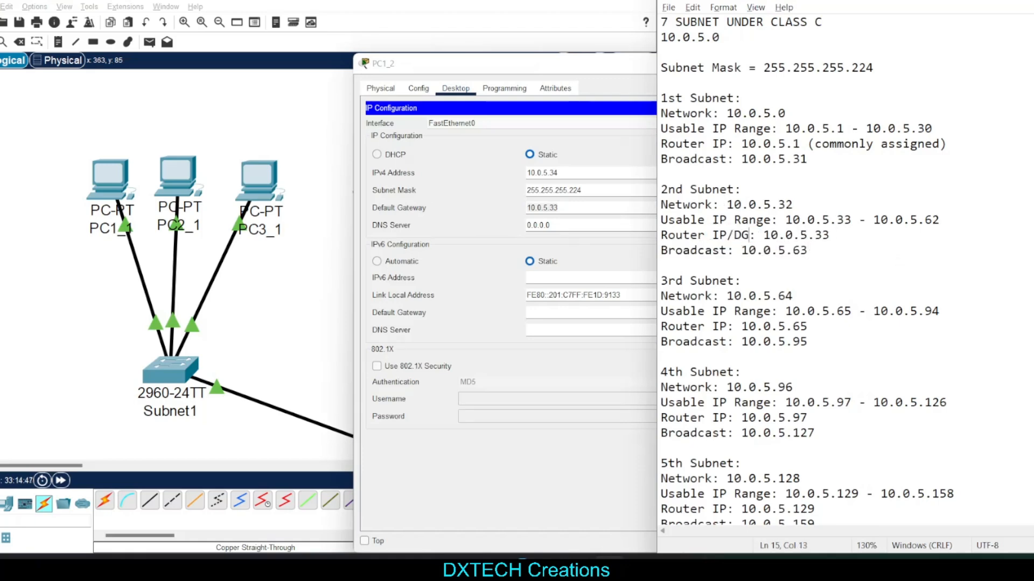
drag(853, 233, 766, 238)
Re-enter PC1_2's subnet mask as 255.255.255.224 and its IPv4 address as 10.0.5.34
click(577, 204)
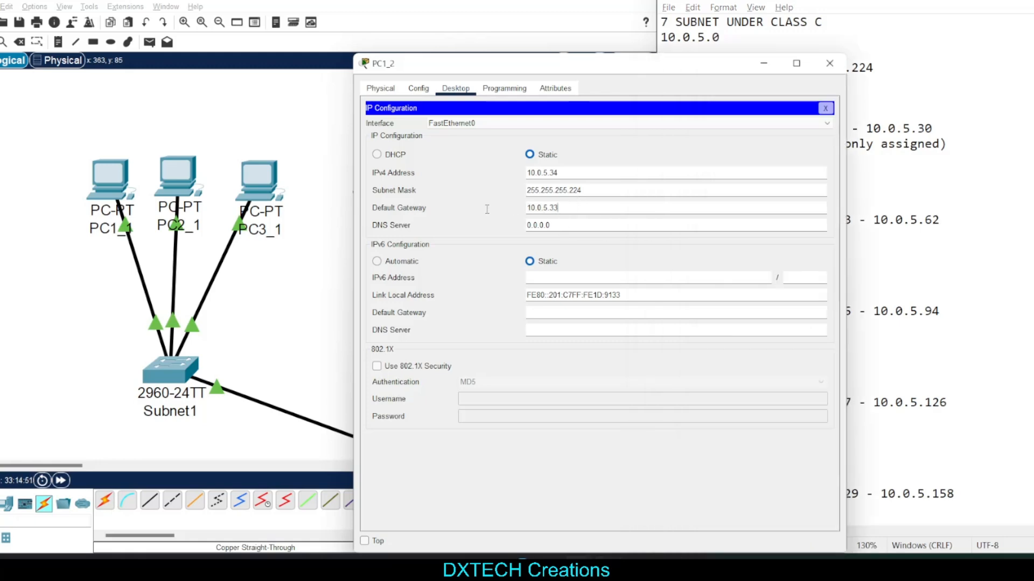
click(620, 188)
key(ctrl+a)
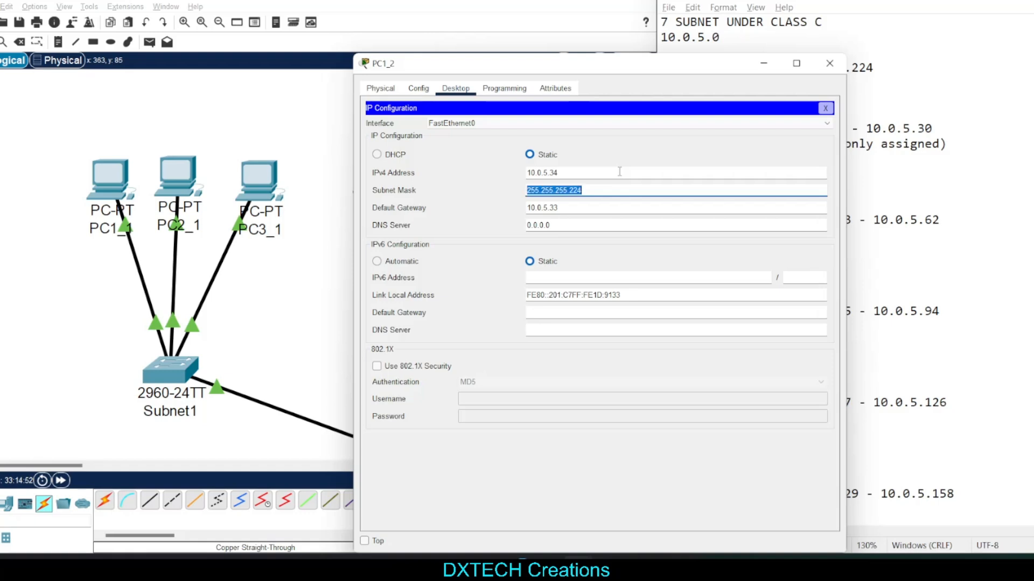
key(BackSpace)
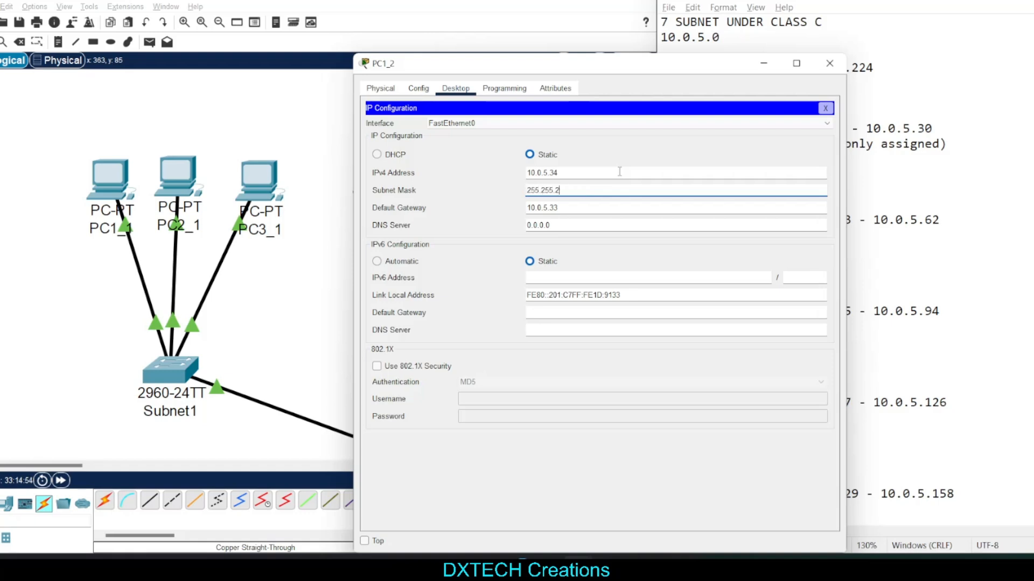
click(619, 171)
key(ctrl+a)
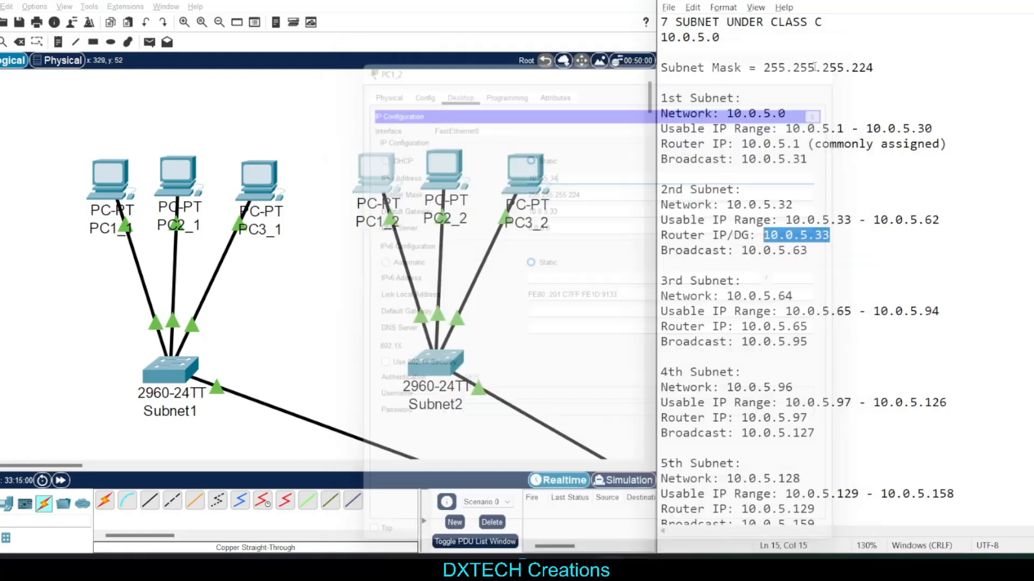
Set PC2_2's default gateway to 10.0.5.33, check its IPv4 address against the 2nd subnet's usable range, and close its window
click(434, 187)
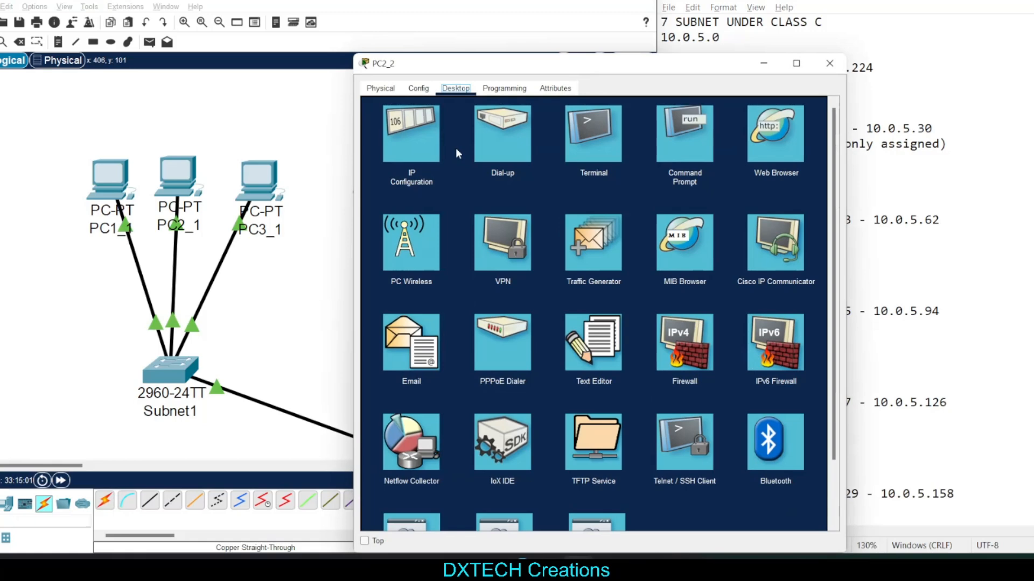
click(425, 141)
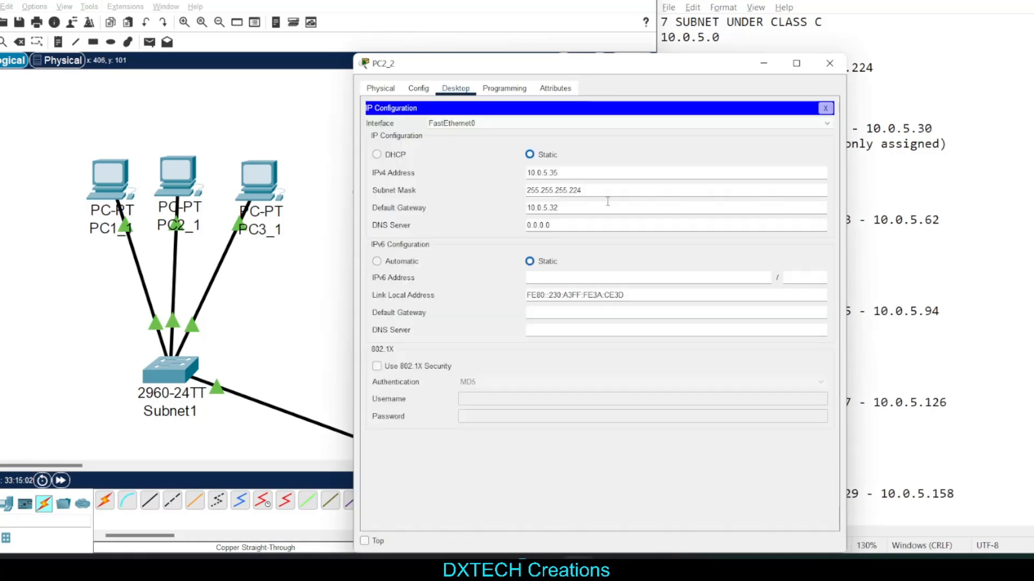
key(ctrl+a)
text(10.0.5.33)
click(910, 221)
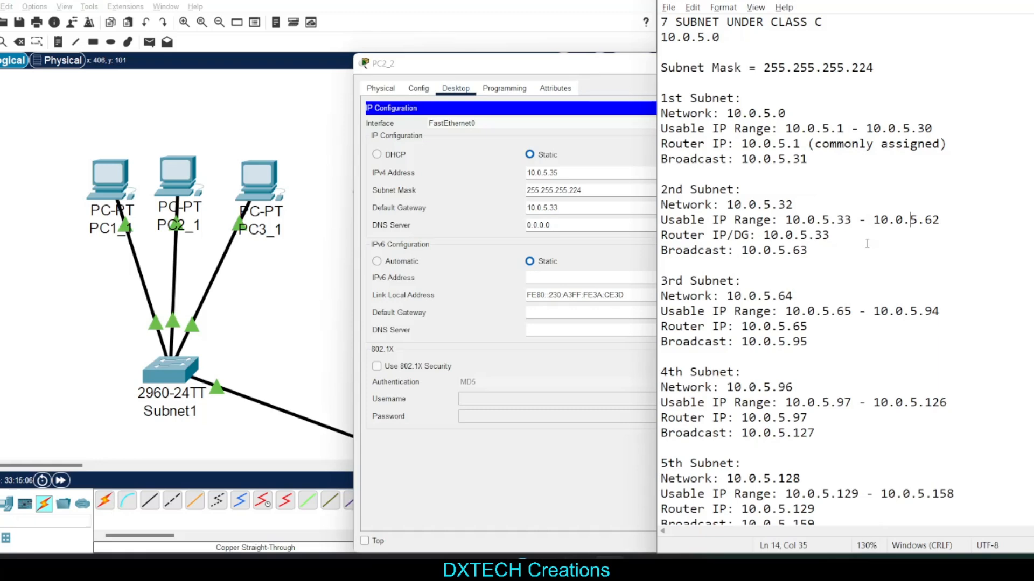
click(588, 203)
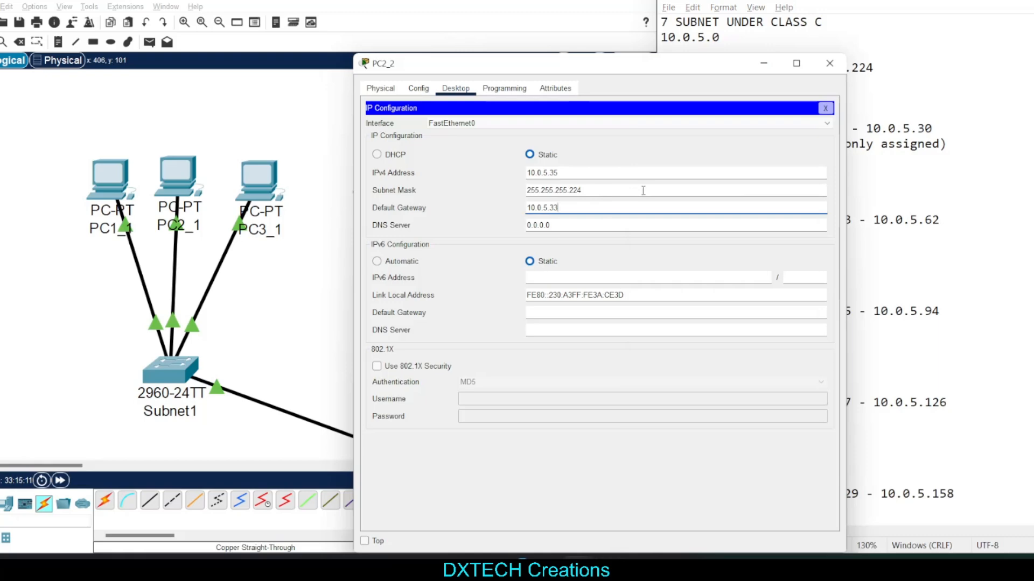
click(583, 173)
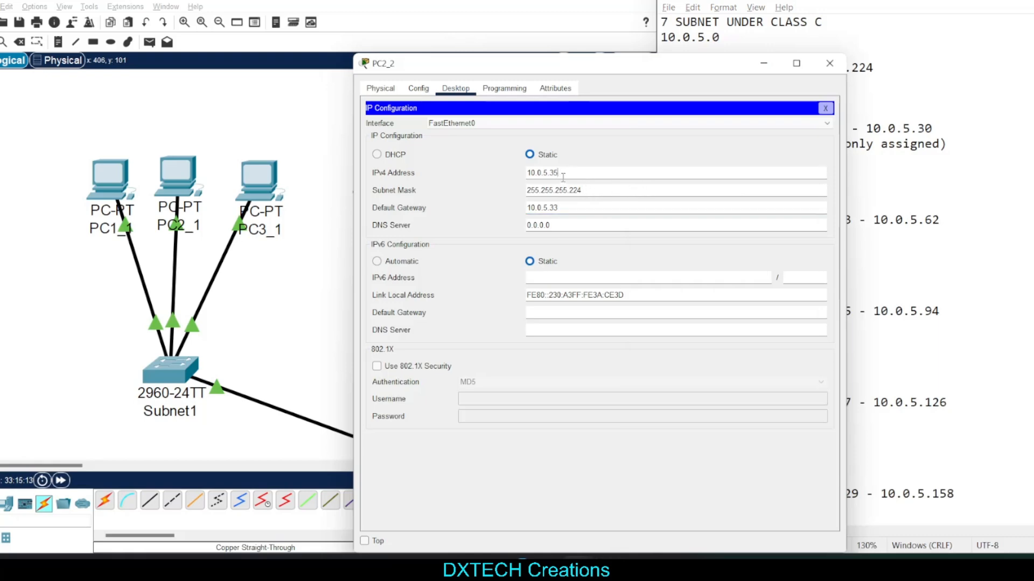
click(828, 63)
Open PC3_2's IP configuration, check its static settings against the 2nd subnet, and close it
click(525, 171)
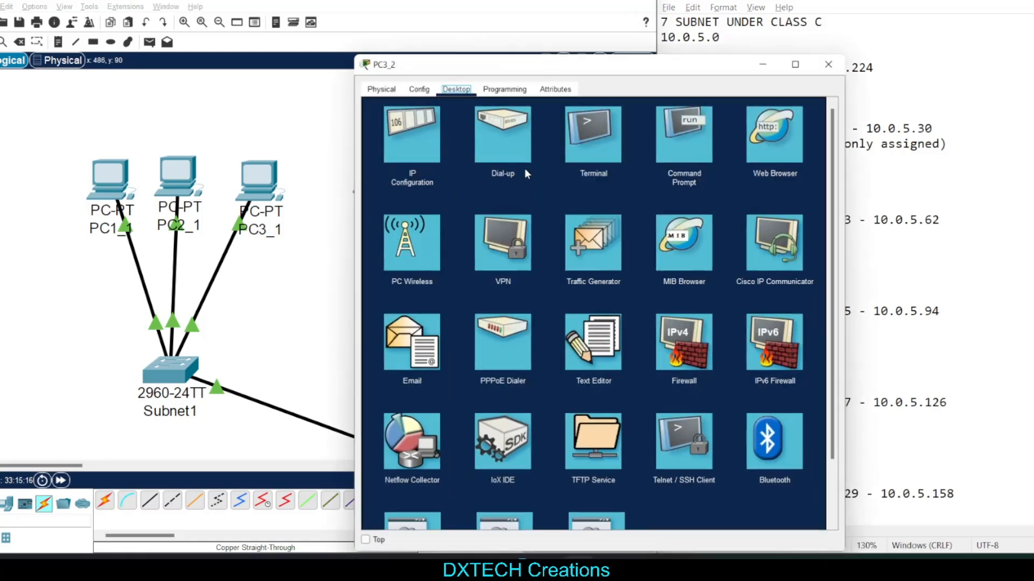
click(416, 140)
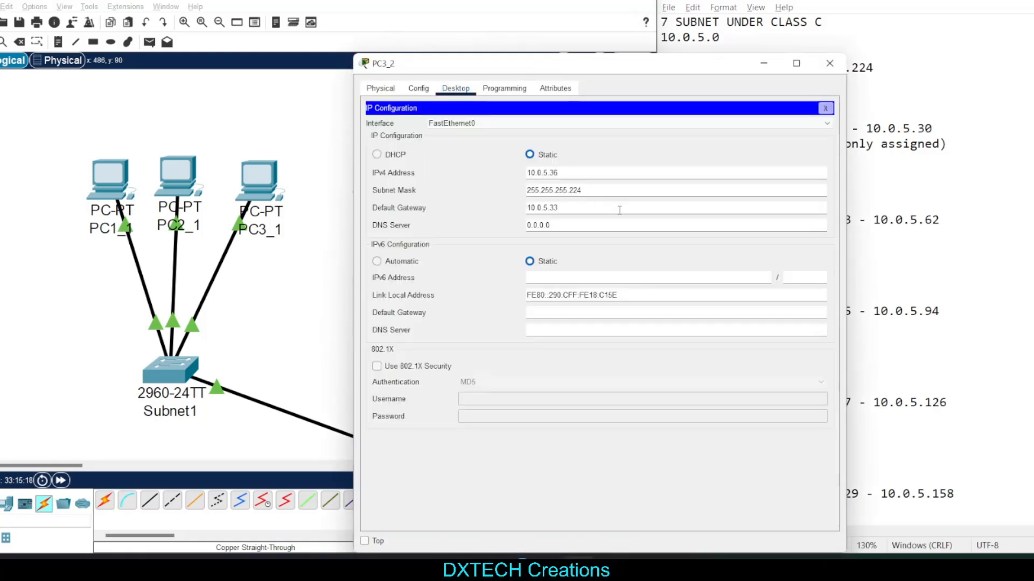
click(620, 172)
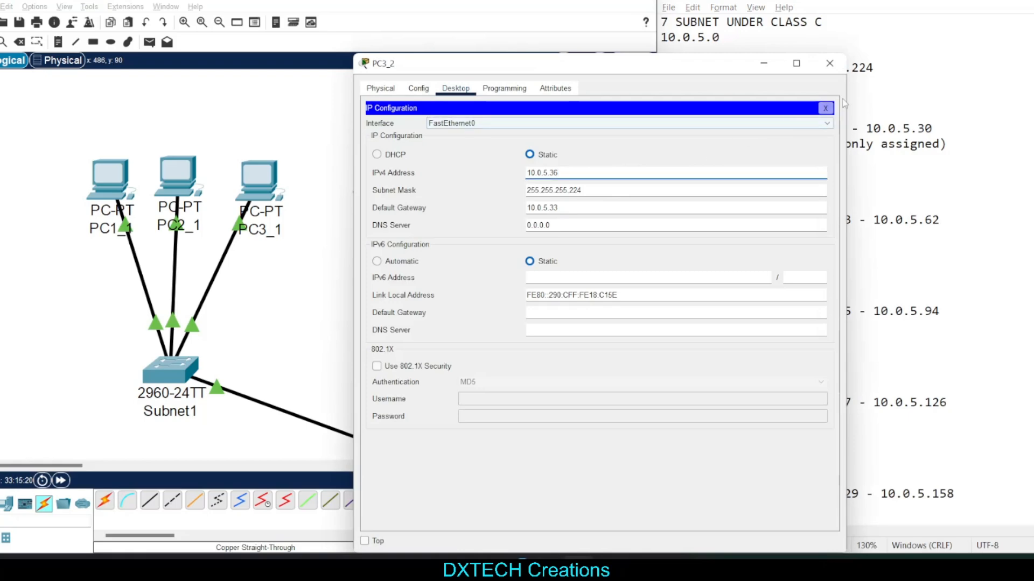
click(839, 63)
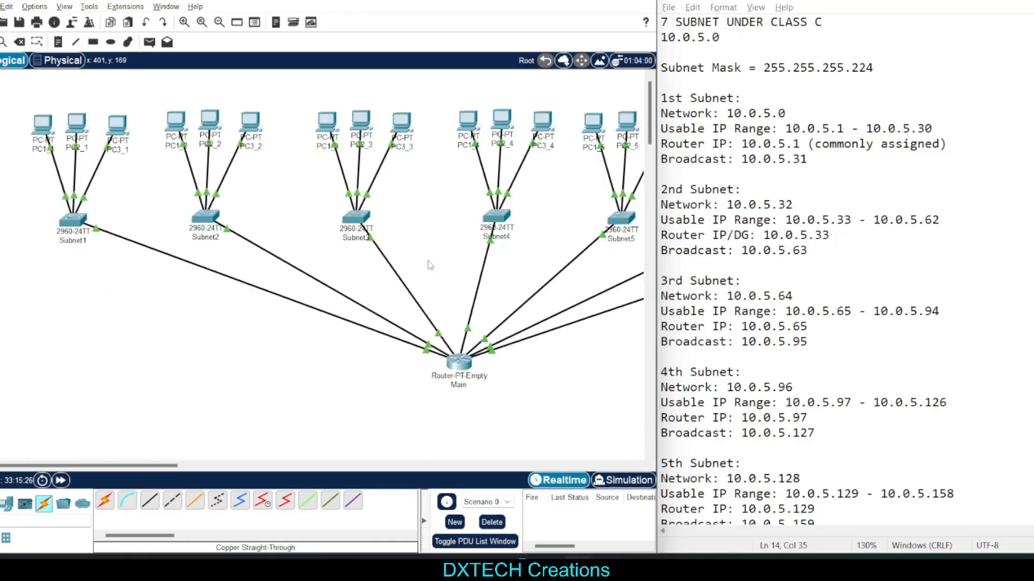
Send a simple PDU from PC1_1 in Subnet1 to PC3_2 in Subnet2
key(alt+Tab)
click(646, 322)
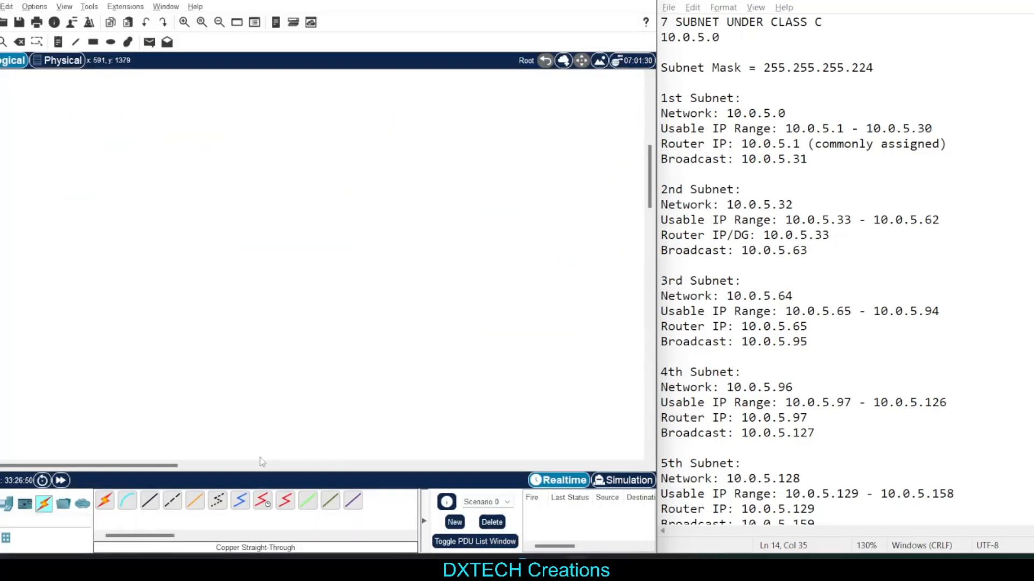
scroll(227, 322, up, 4)
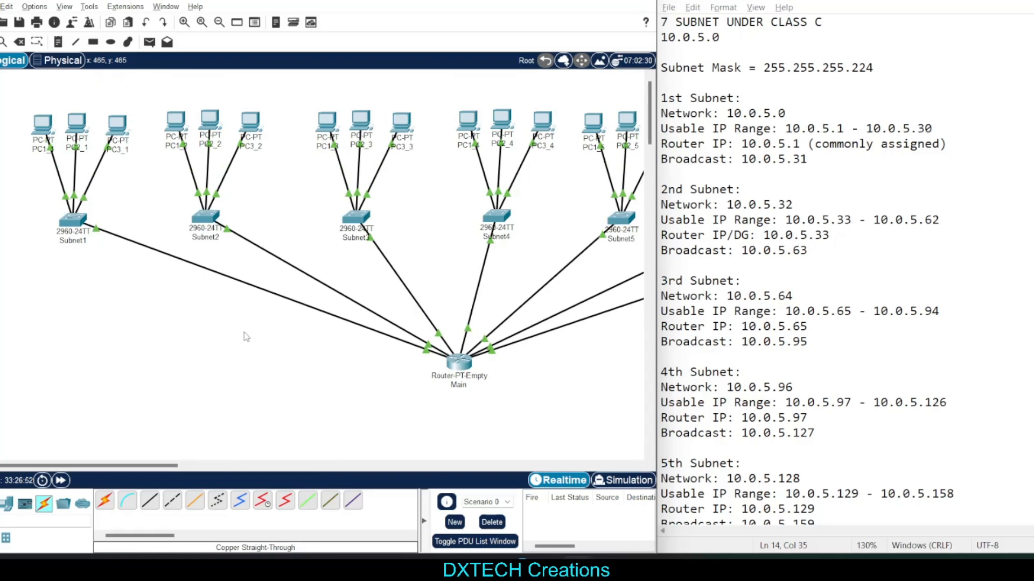
click(150, 41)
click(45, 128)
click(255, 129)
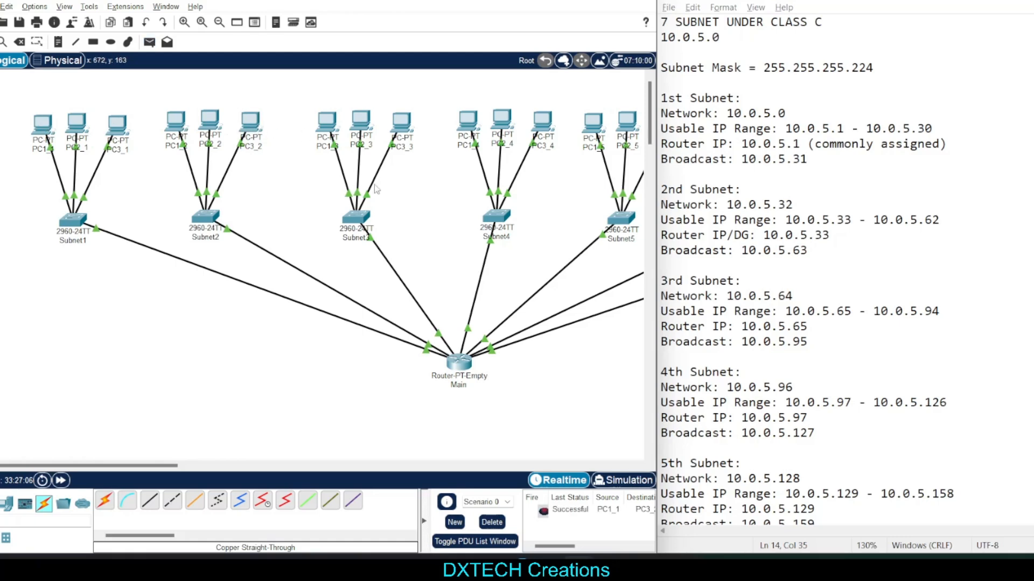
Switch to Simulation mode, advance the PDU event by event from PC1_1 to PC3_2 and back, and check its last status
click(622, 479)
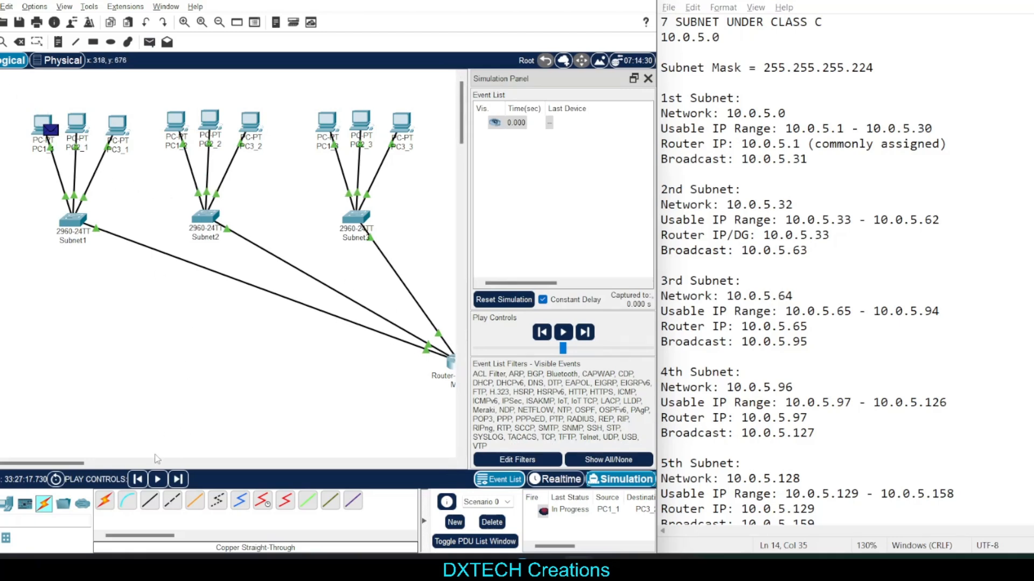
click(178, 481)
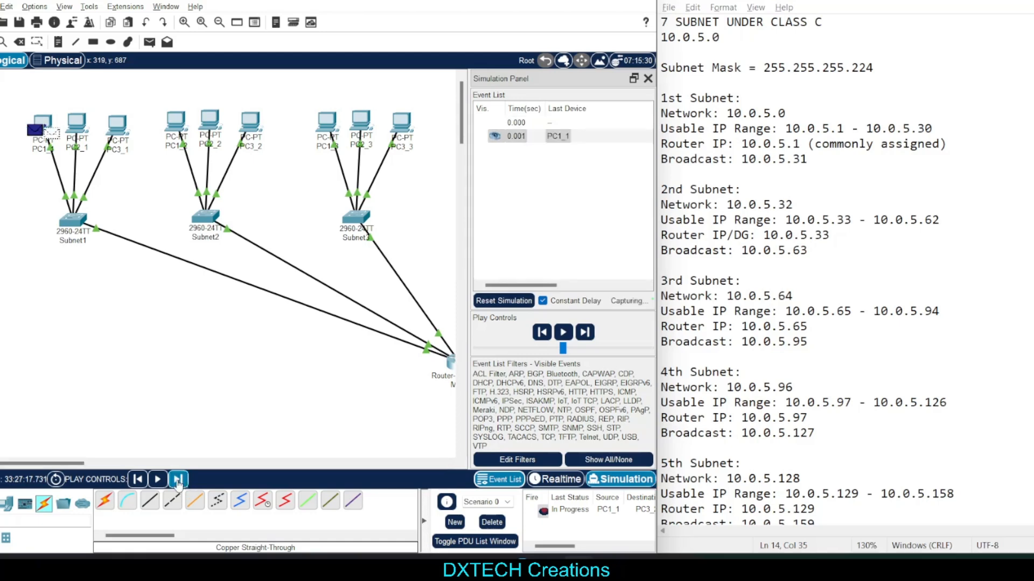
click(178, 481)
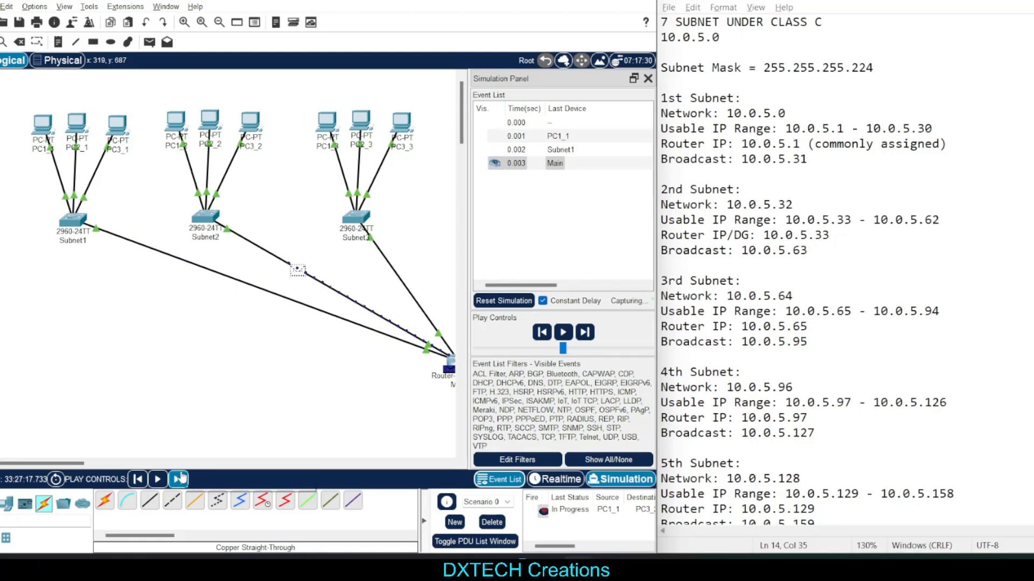
click(182, 477)
click(181, 477)
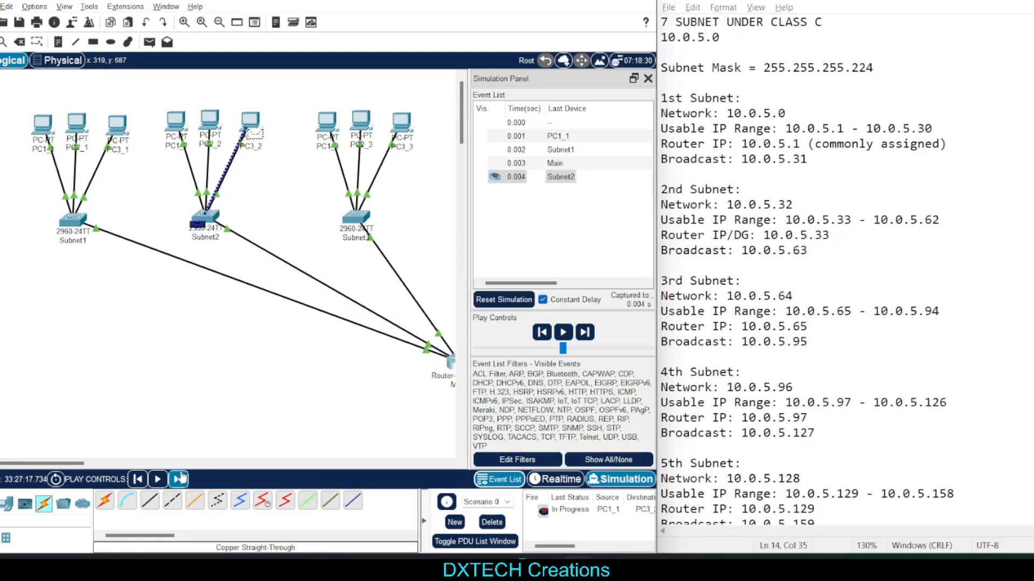
click(181, 477)
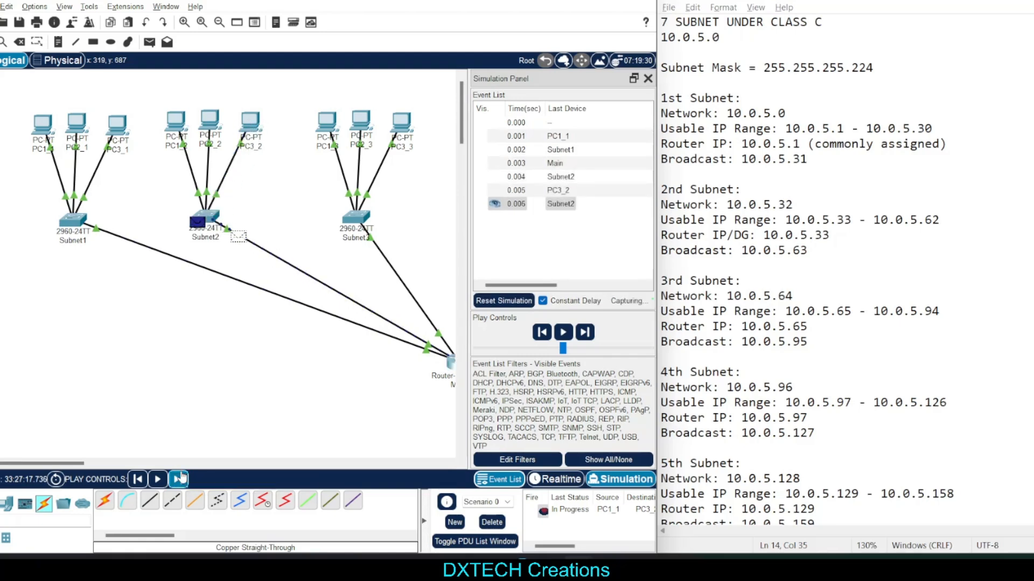
click(181, 478)
click(181, 478)
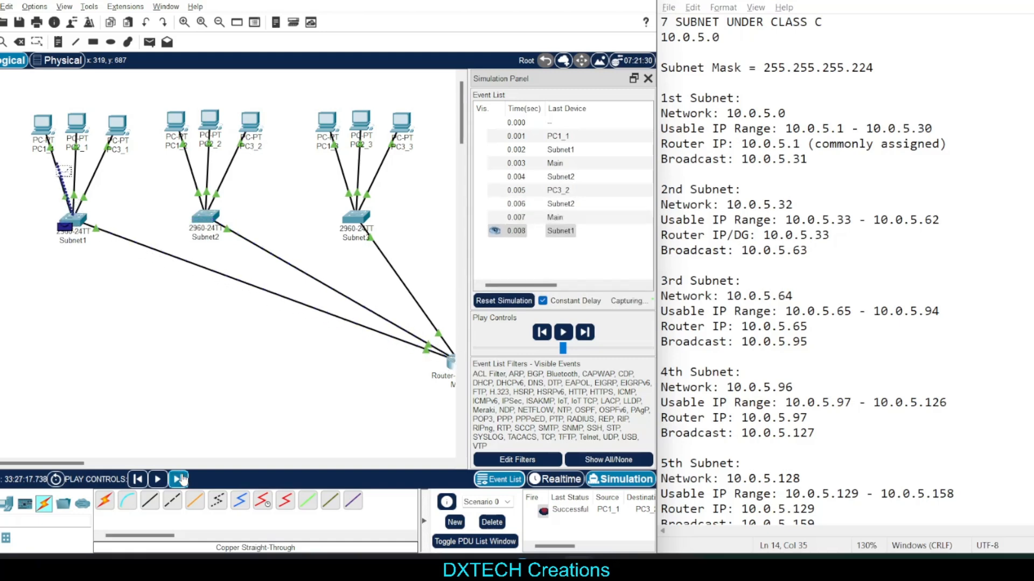
click(181, 477)
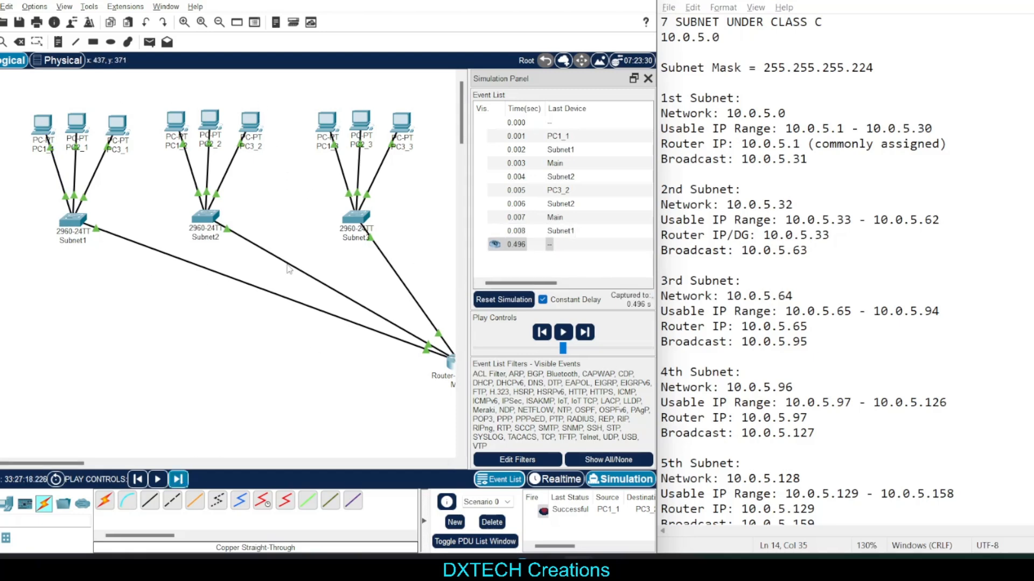
click(560, 511)
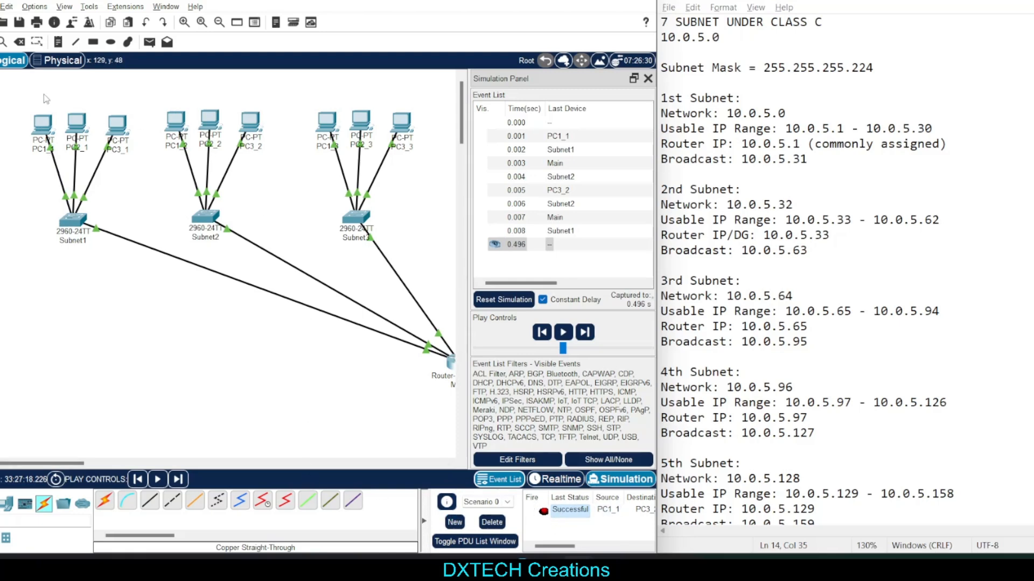
mouse_move(34, 93)
mouse_down()
mouse_move(154, 121)
mouse_move(22, 109)
mouse_up()
drag(15, 104, 128, 153)
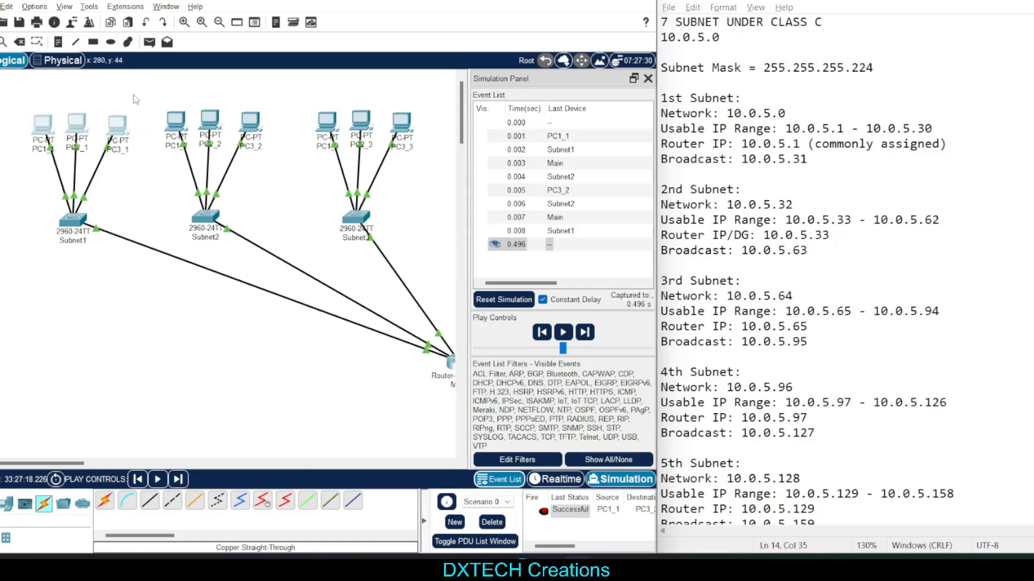
drag(133, 95, 263, 145)
drag(289, 72, 420, 141)
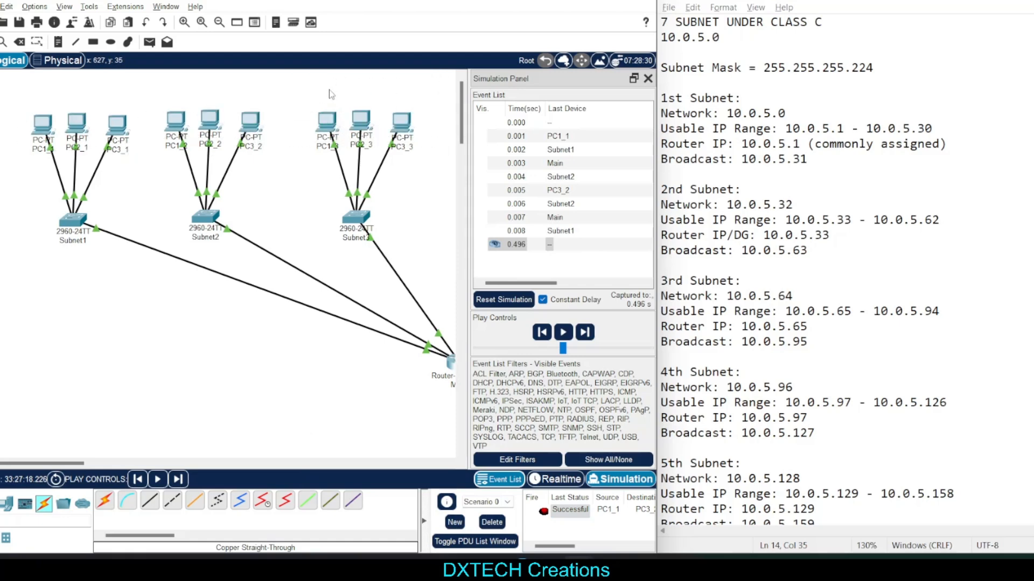